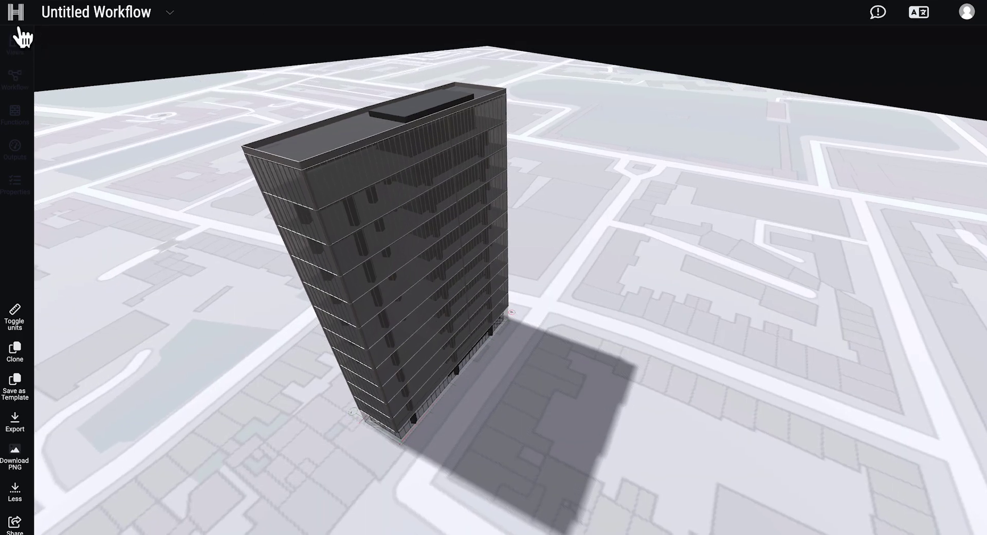
Step: Go back from the tower workflow to the Hypar home dashboard via the logo
{"action": "left_click", "coordinate": [19, 28]}
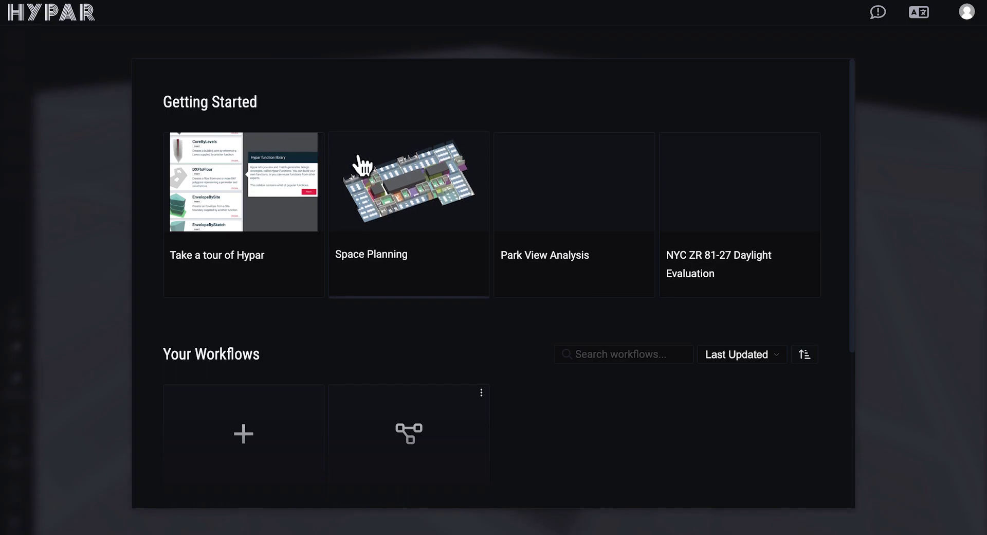
Step: Browse the workflow templates, then create a New Blank Workflow
{"action": "left_click", "coordinate": [258, 427]}
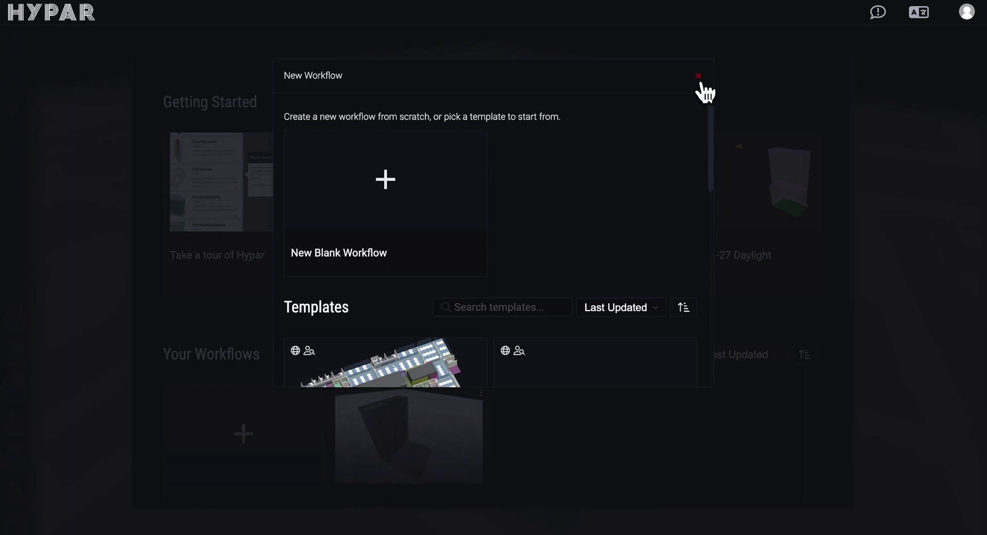
{"action": "left_click", "coordinate": [698, 76]}
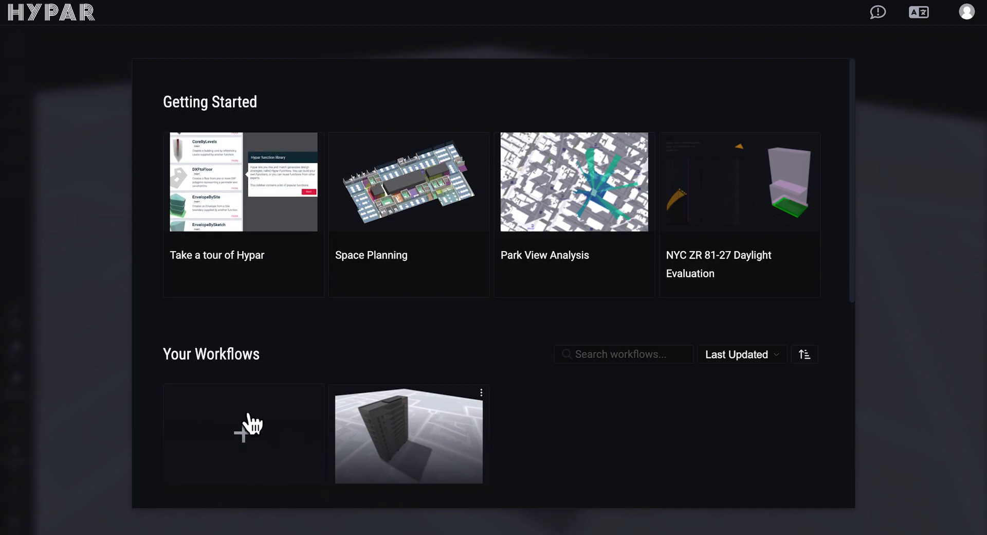
{"action": "left_click", "coordinate": [262, 428]}
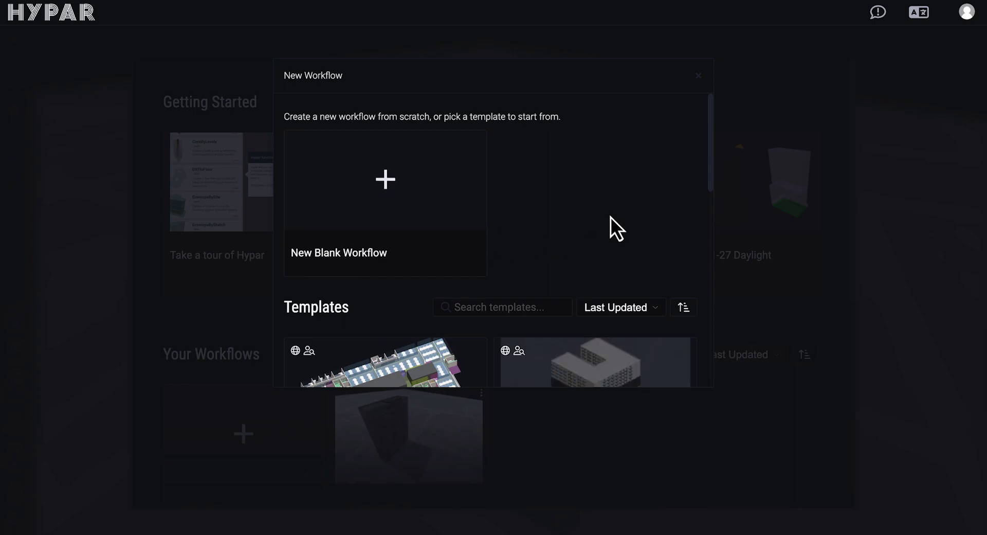
{"action": "left_click_drag", "start_coordinate": [710, 174], "coordinate": [720, 306]}
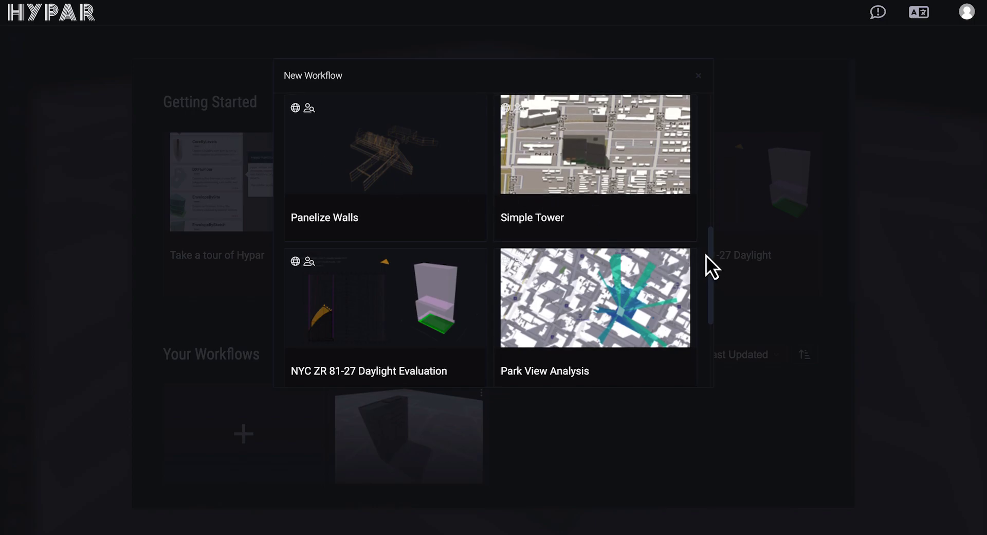
{"action": "left_click_drag", "start_coordinate": [710, 255], "coordinate": [704, 298]}
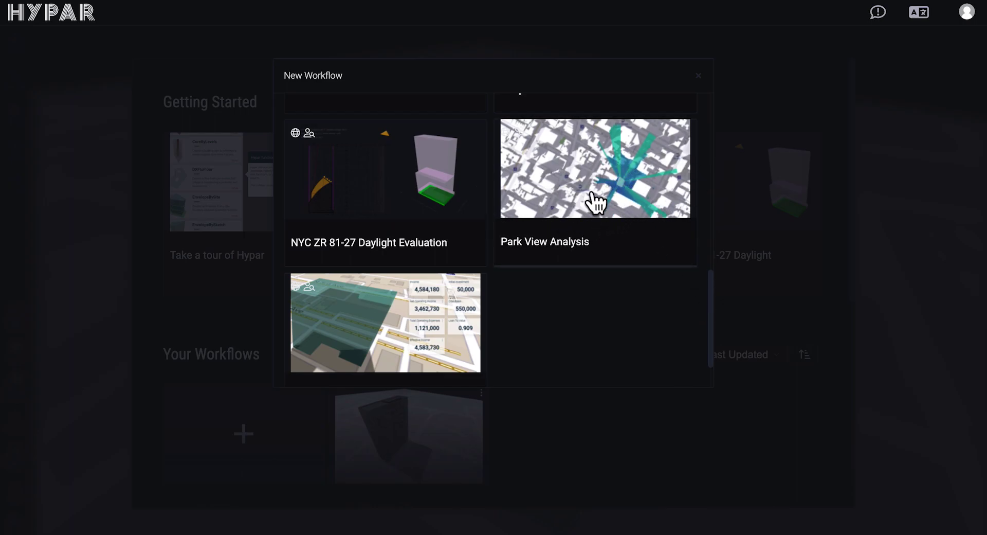
{"action": "left_click_drag", "start_coordinate": [709, 294], "coordinate": [710, 258]}
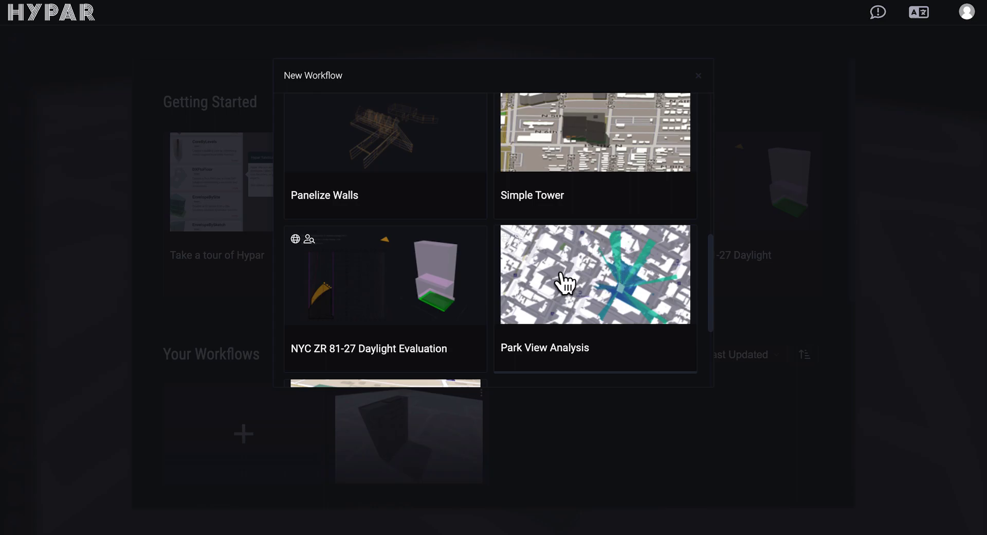
{"action": "left_click_drag", "start_coordinate": [710, 264], "coordinate": [718, 113]}
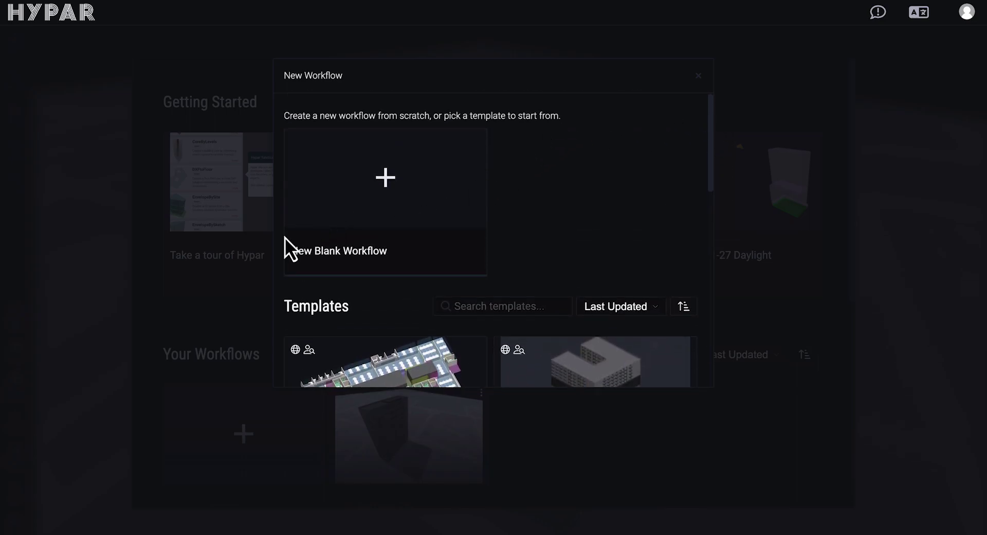
{"action": "left_click", "coordinate": [389, 193]}
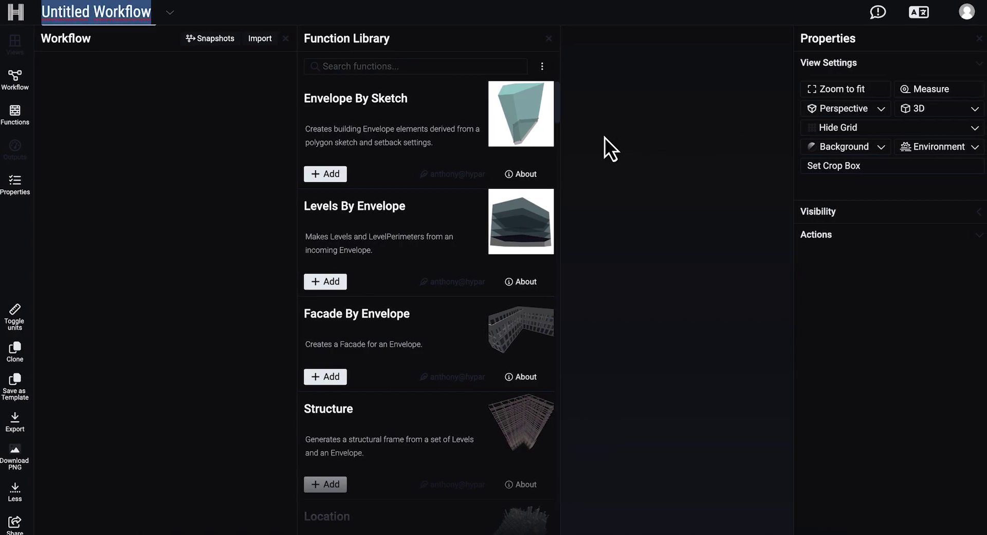
Step: Replace the 'Untitled Workflow' title with 'test'
{"action": "left_click", "coordinate": [82, 11]}
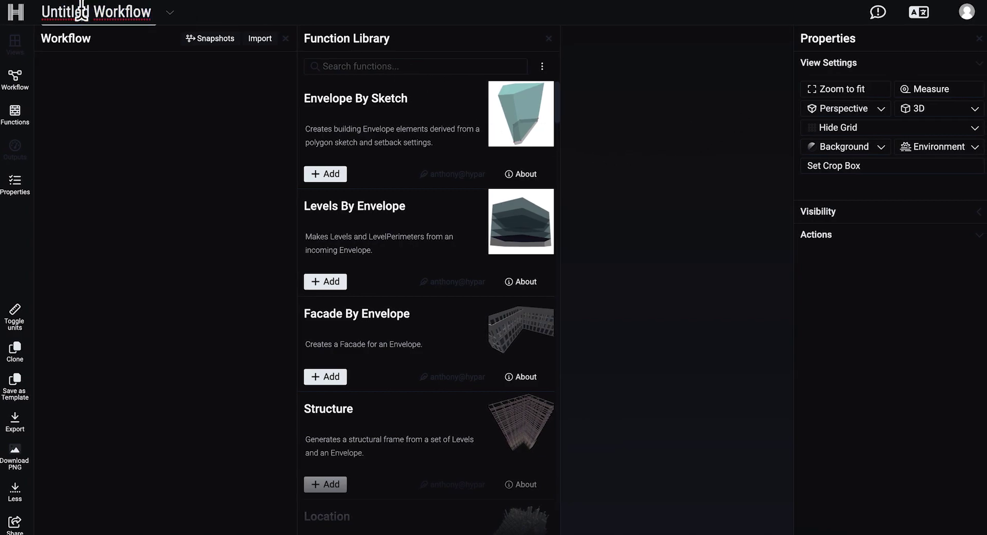
{"action": "left_click_drag", "start_coordinate": [150, 12], "coordinate": [37, 15]}
{"action": "type", "text": "test"}
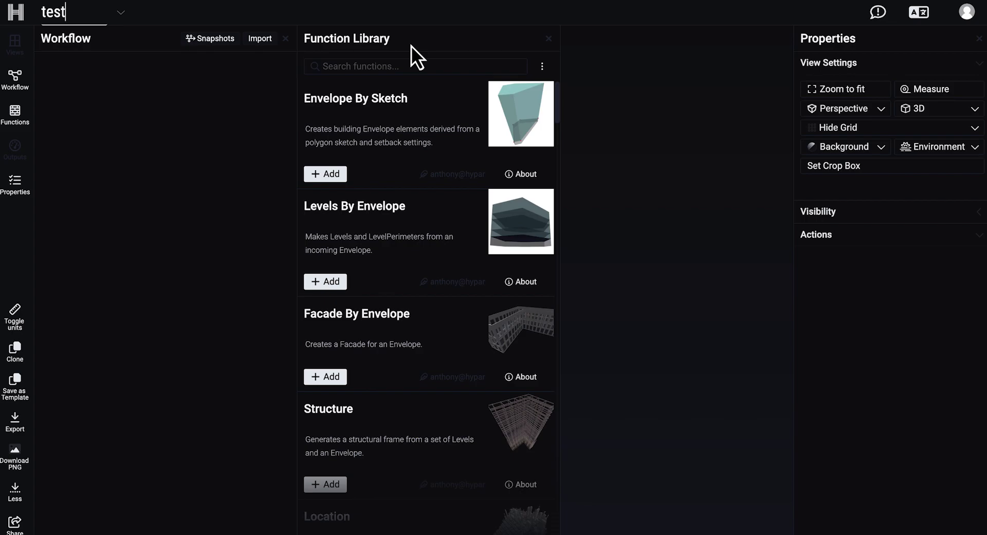
{"action": "left_click", "coordinate": [414, 63]}
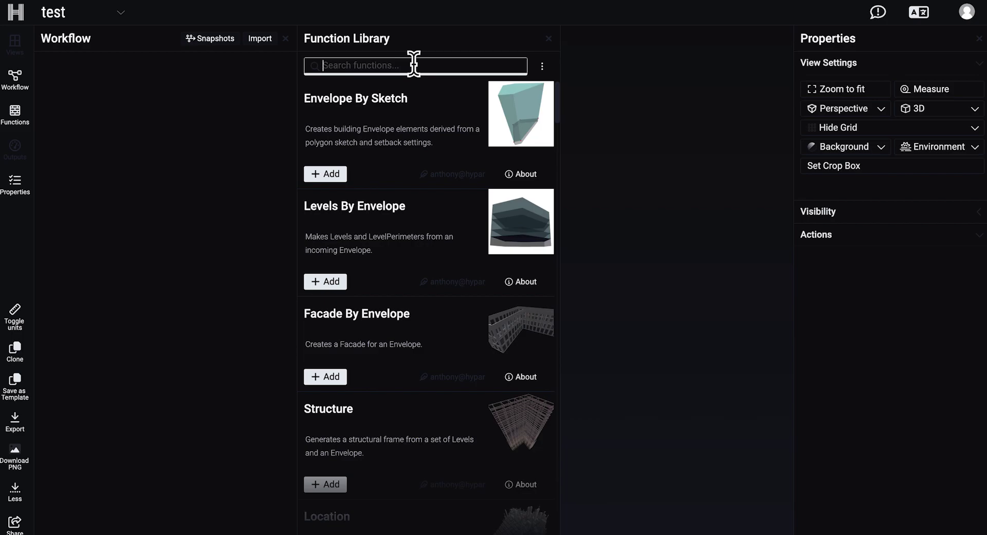
Step: Search 'loca', add the Location function, and close the Function Library
{"action": "left_click", "coordinate": [414, 63]}
{"action": "type", "text": "lo"}
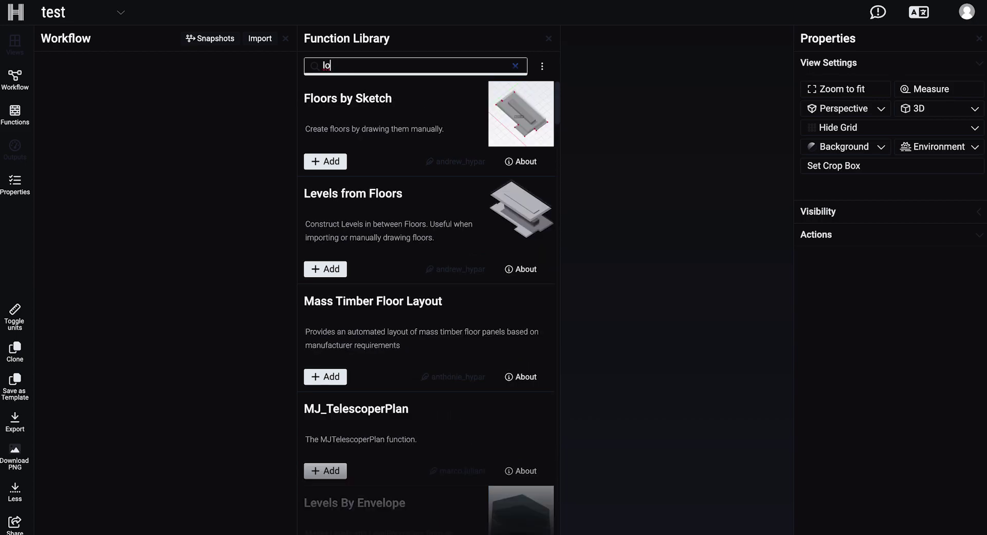
{"action": "type", "text": "cat"}
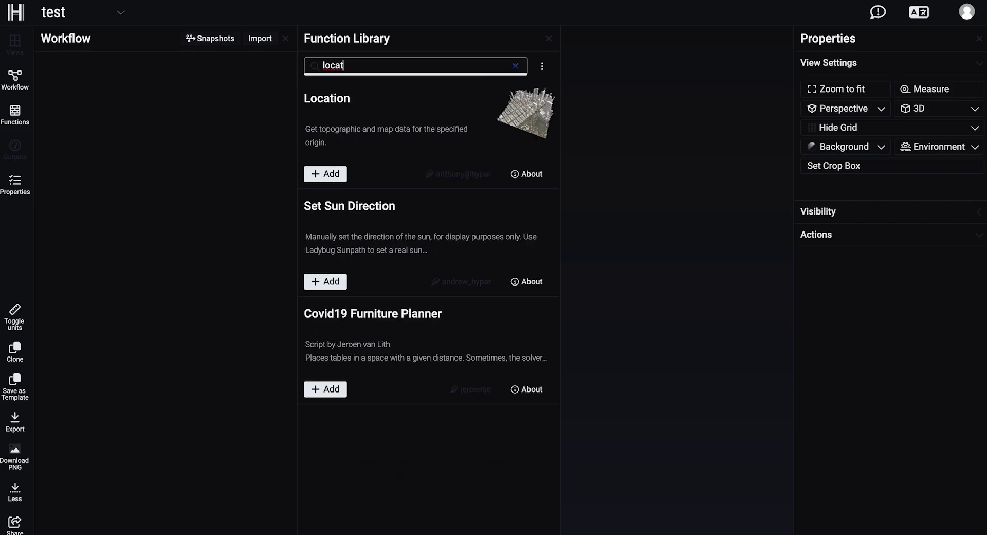
{"action": "left_click", "coordinate": [339, 174]}
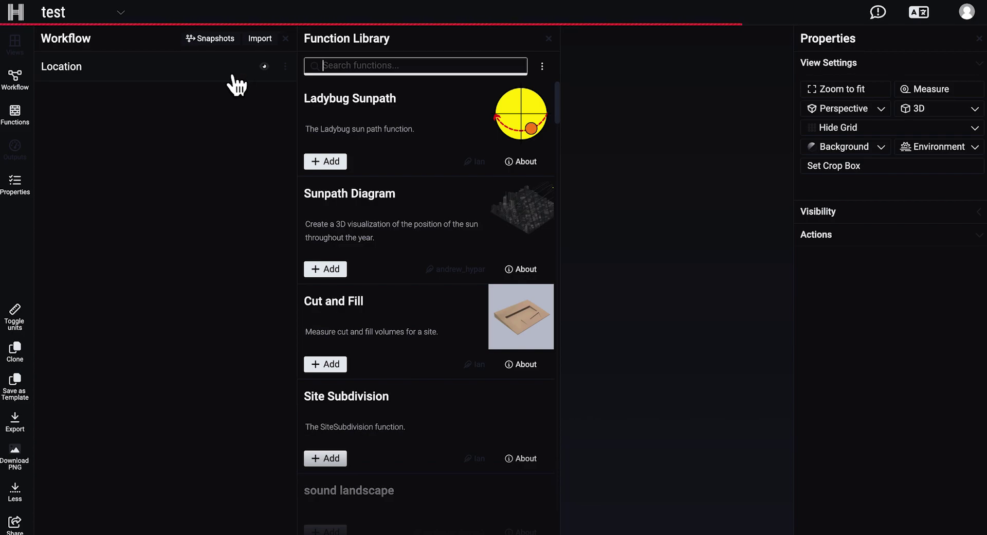
{"action": "left_click", "coordinate": [547, 44]}
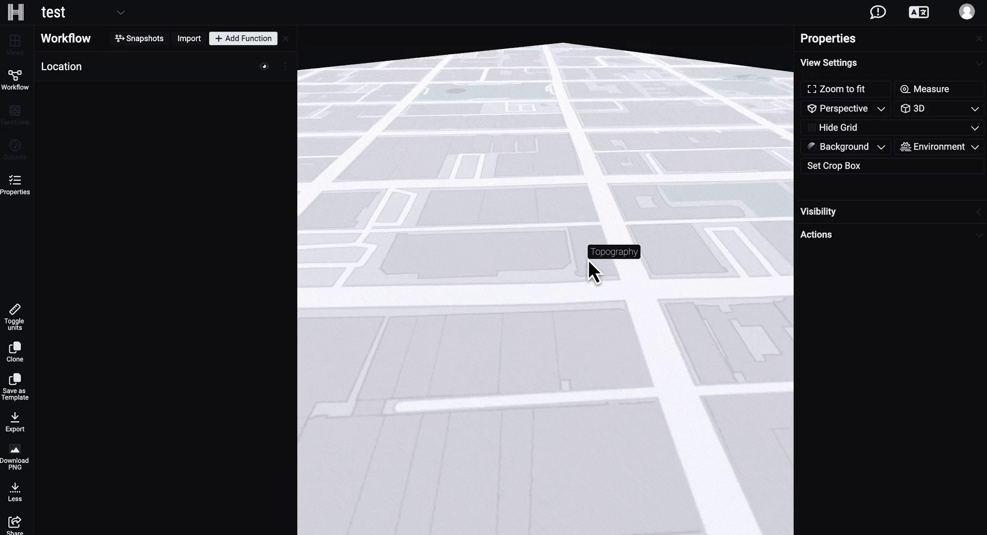
Step: Expand Location and search 'london UK' to pick London, Greater London as origin area
{"action": "scroll", "coordinate": [588, 260], "scroll_direction": "down", "scroll_amount": 6}
{"action": "left_click_drag", "start_coordinate": [546, 268], "coordinate": [550, 299]}
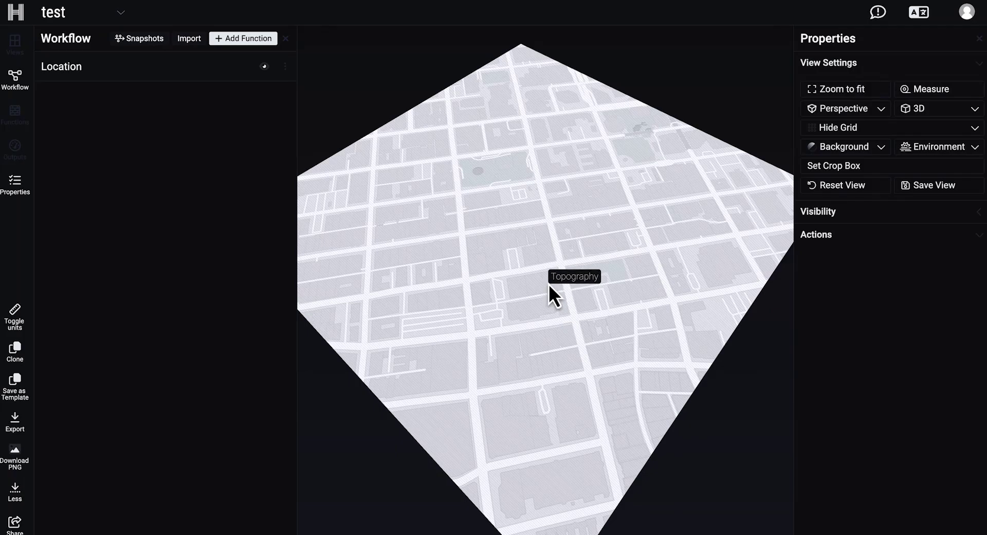
{"action": "scroll", "coordinate": [548, 284], "scroll_direction": "up", "scroll_amount": 2}
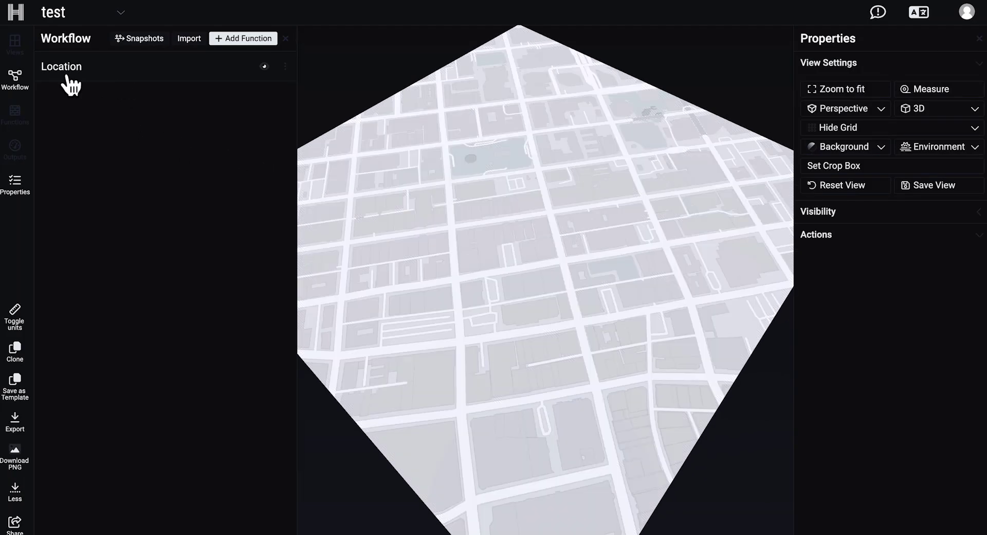
{"action": "left_click", "coordinate": [129, 88]}
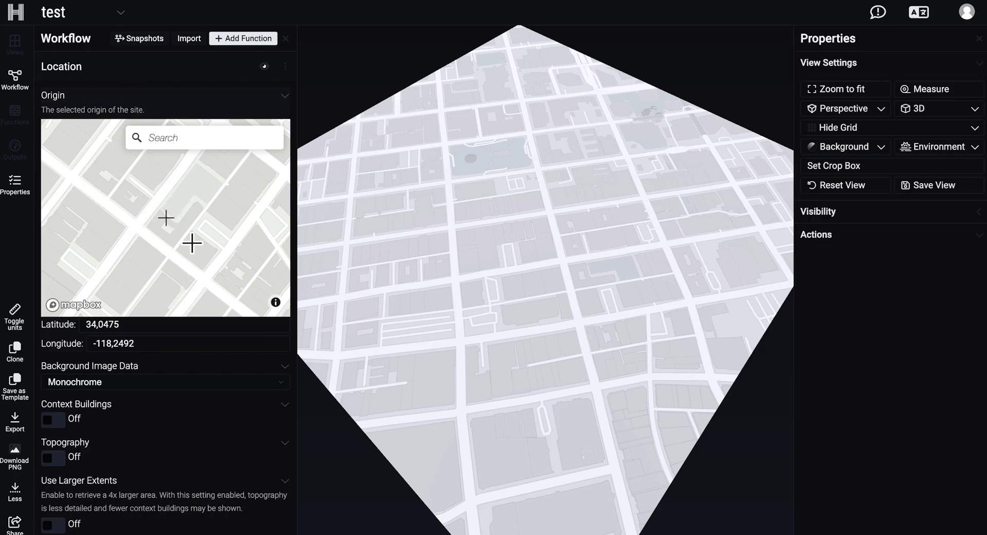
{"action": "left_click", "coordinate": [186, 146]}
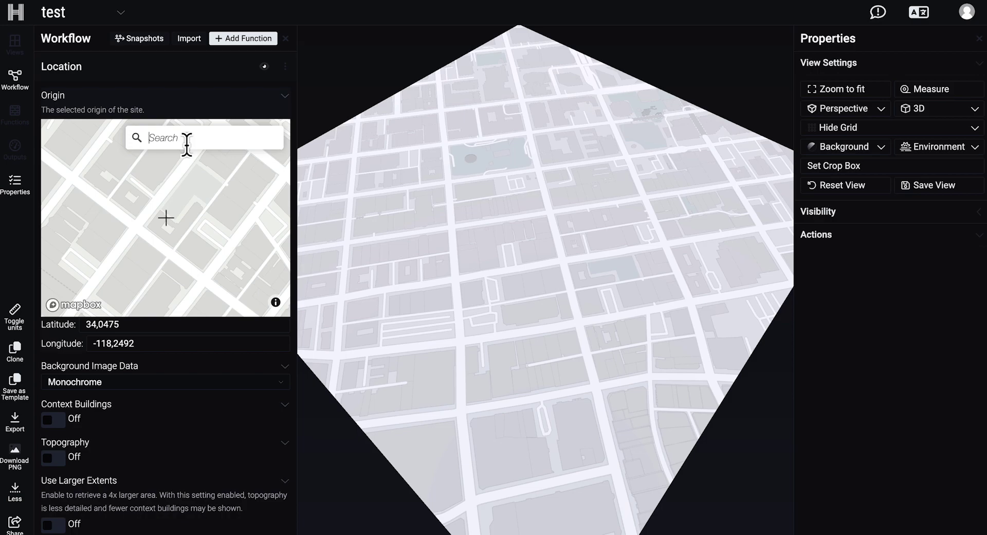
{"action": "type", "text": "lo"}
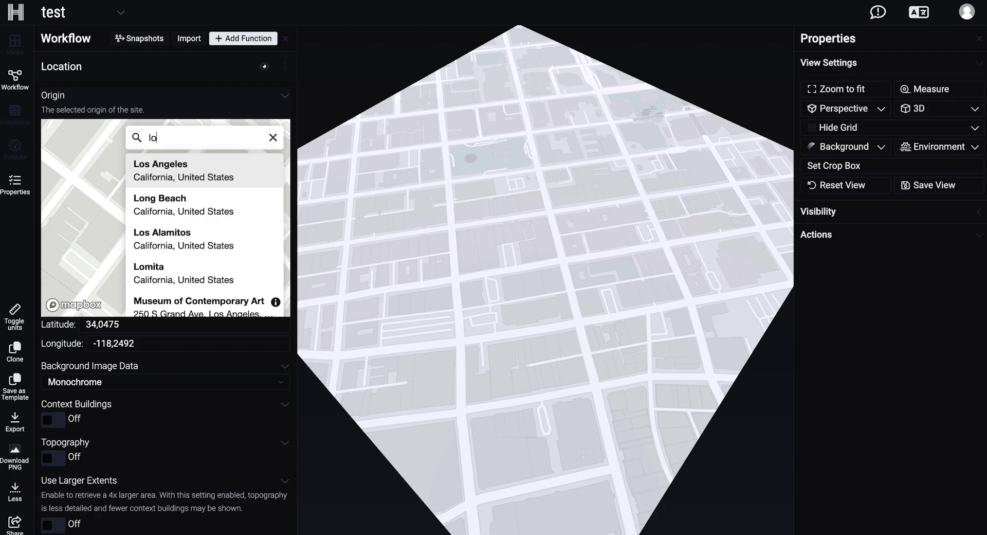
{"action": "key", "text": "BackSpace"}
{"action": "key", "text": "BackSpace"}
{"action": "type", "text": "lon"}
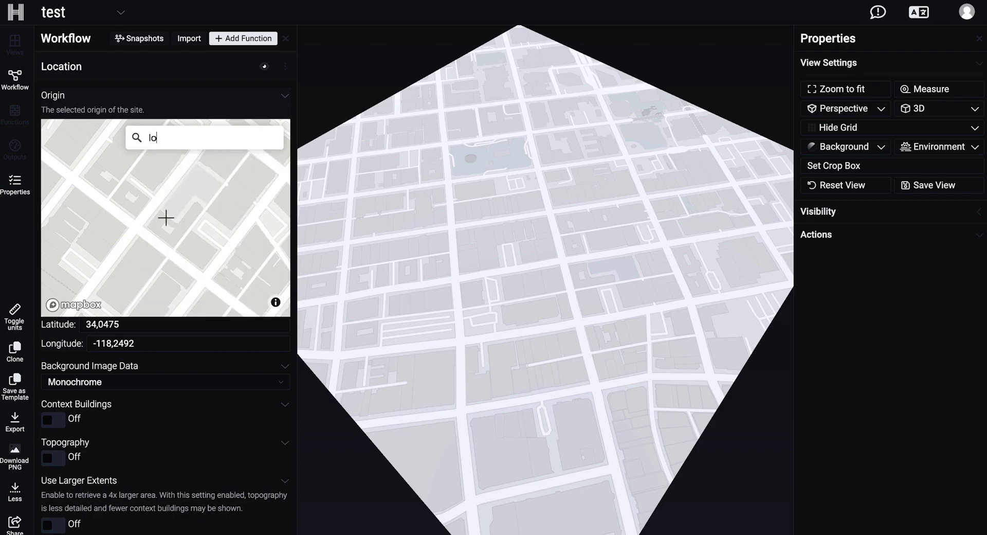
{"action": "type", "text": "d"}
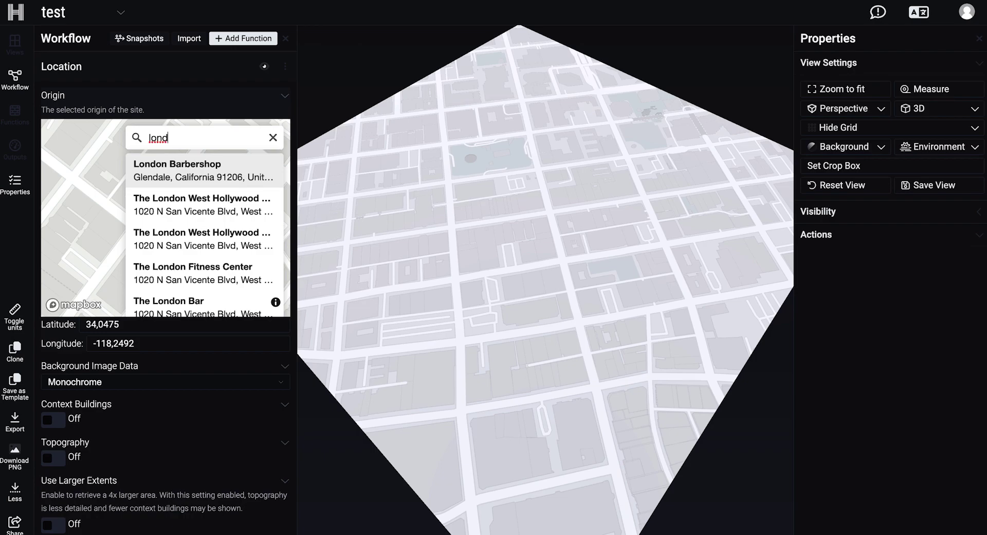
{"action": "type", "text": "on UK"}
{"action": "left_click", "coordinate": [167, 180]}
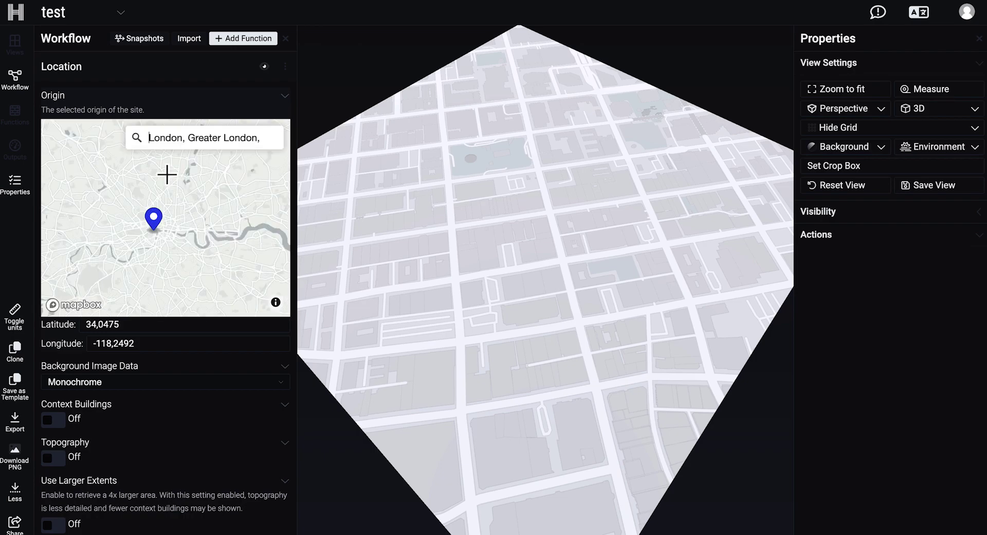
Step: Zoom in and set the origin near 66 Portland Place (51.5205, -0.1443)
{"action": "scroll", "coordinate": [140, 229], "scroll_direction": "down", "scroll_amount": 1}
{"action": "scroll", "coordinate": [141, 228], "scroll_direction": "up", "scroll_amount": 6}
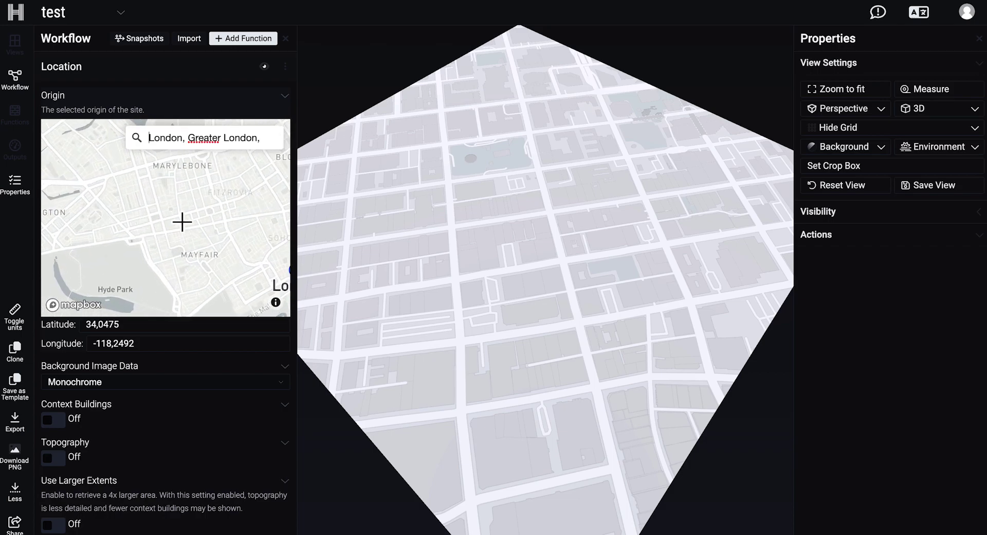
{"action": "scroll", "coordinate": [180, 228], "scroll_direction": "up", "scroll_amount": 5}
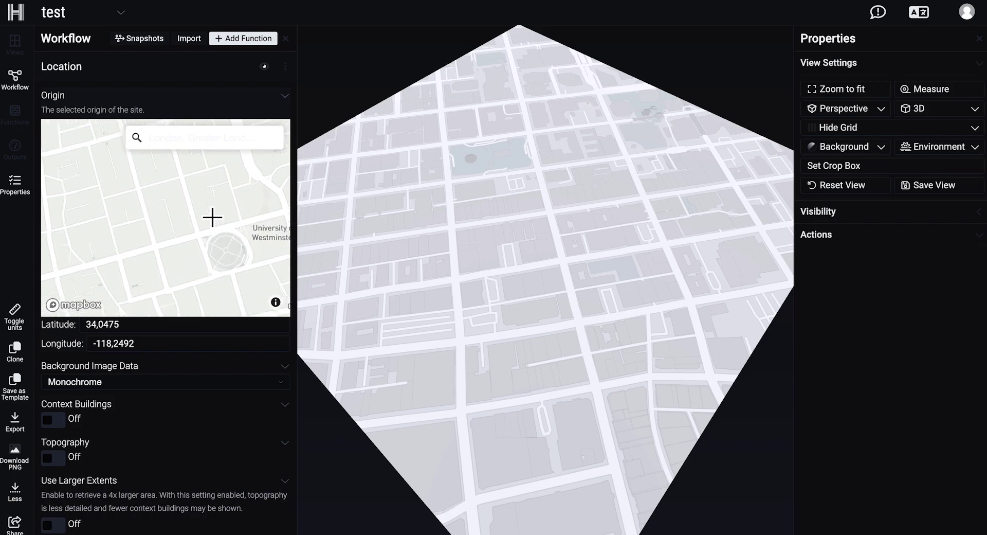
{"action": "scroll", "coordinate": [193, 242], "scroll_direction": "up", "scroll_amount": 5}
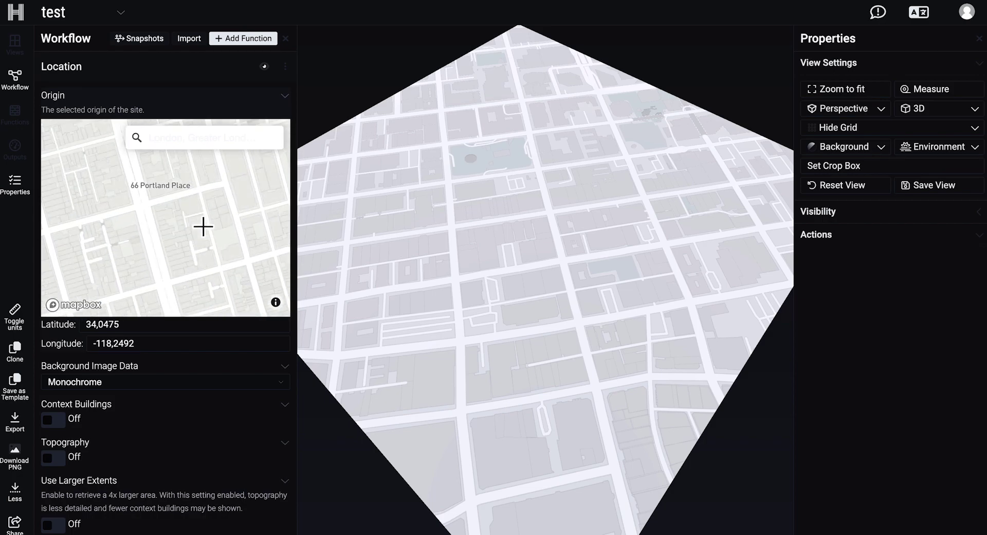
{"action": "left_click", "coordinate": [177, 235]}
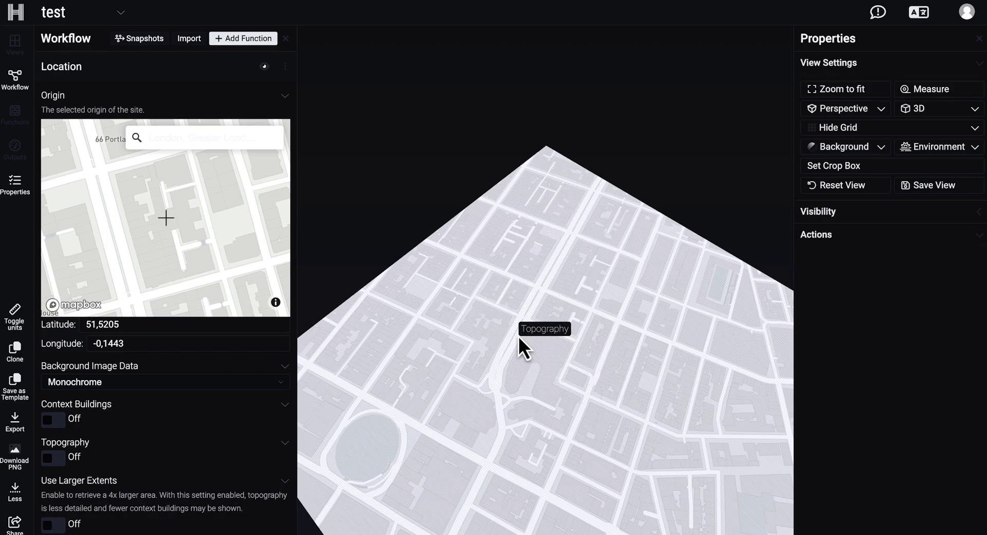
Step: Turn on the surrounding context buildings and orbit the London city model
{"action": "left_click_drag", "start_coordinate": [529, 319], "coordinate": [610, 307]}
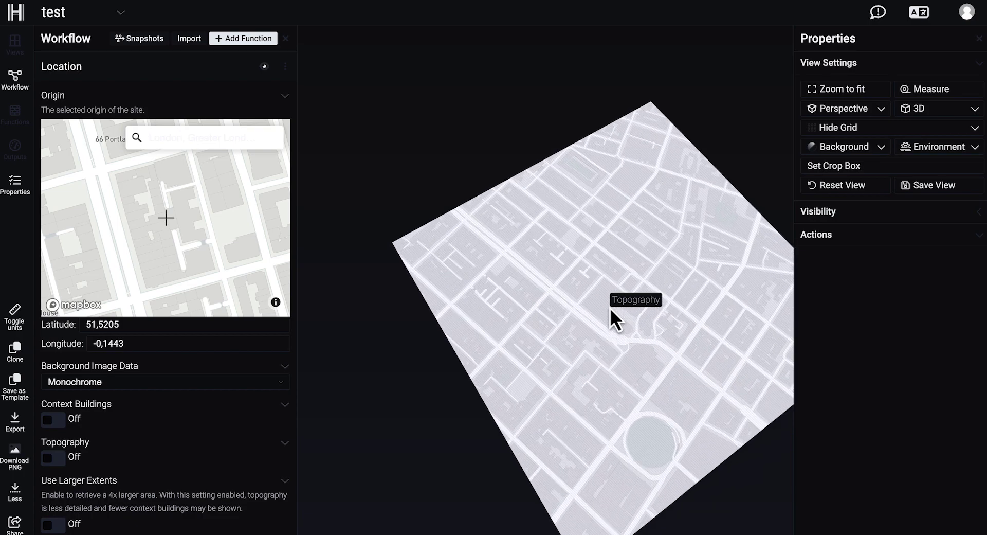
{"action": "left_click", "coordinate": [58, 422]}
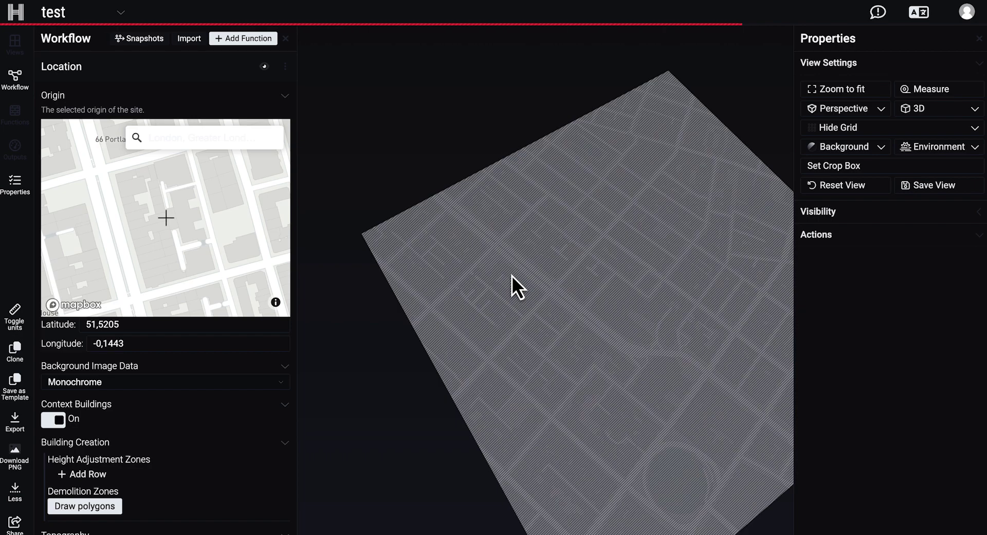
{"action": "left_click_drag", "start_coordinate": [547, 156], "coordinate": [428, 121]}
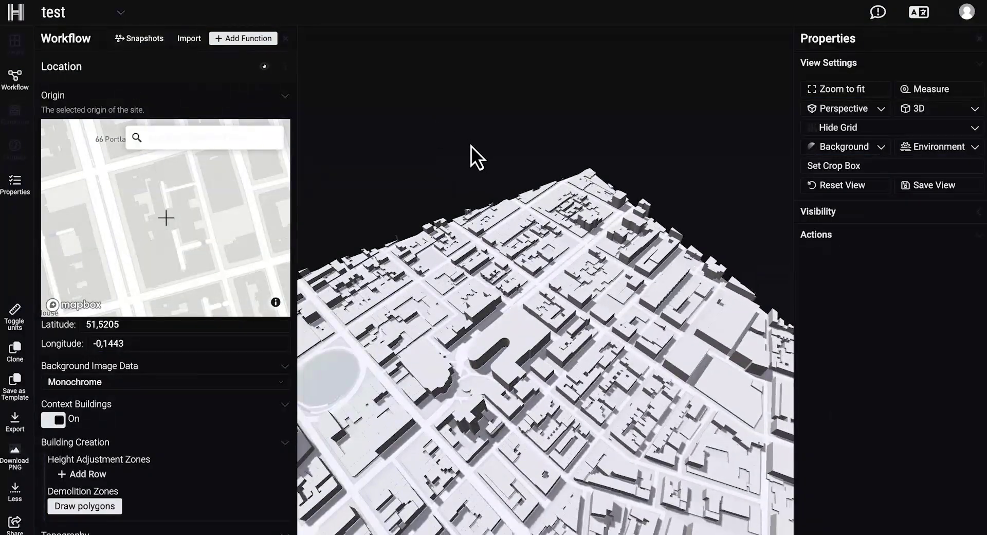
{"action": "scroll", "coordinate": [518, 214], "scroll_direction": "down", "scroll_amount": 2}
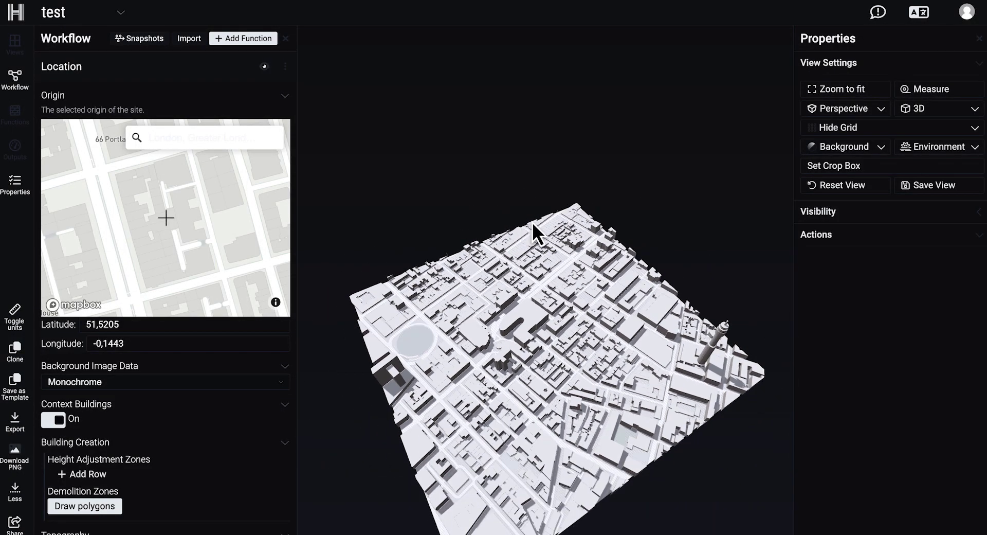
{"action": "mouse_move", "coordinate": [440, 237]}
{"action": "left_mouse_down"}
{"action": "mouse_move", "coordinate": [511, 244]}
{"action": "mouse_move", "coordinate": [523, 255]}
{"action": "left_mouse_up"}
{"action": "scroll", "coordinate": [594, 265], "scroll_direction": "up", "scroll_amount": 5}
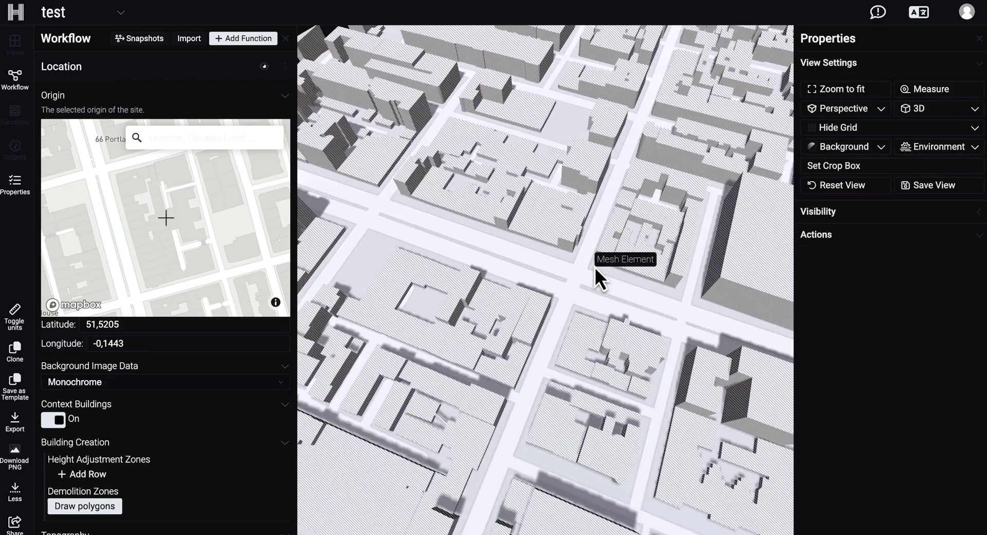
{"action": "mouse_move", "coordinate": [595, 267]}
{"action": "left_mouse_down"}
{"action": "mouse_move", "coordinate": [495, 334]}
{"action": "mouse_move", "coordinate": [578, 275]}
{"action": "mouse_move", "coordinate": [580, 286]}
{"action": "mouse_move", "coordinate": [515, 289]}
{"action": "left_mouse_up"}
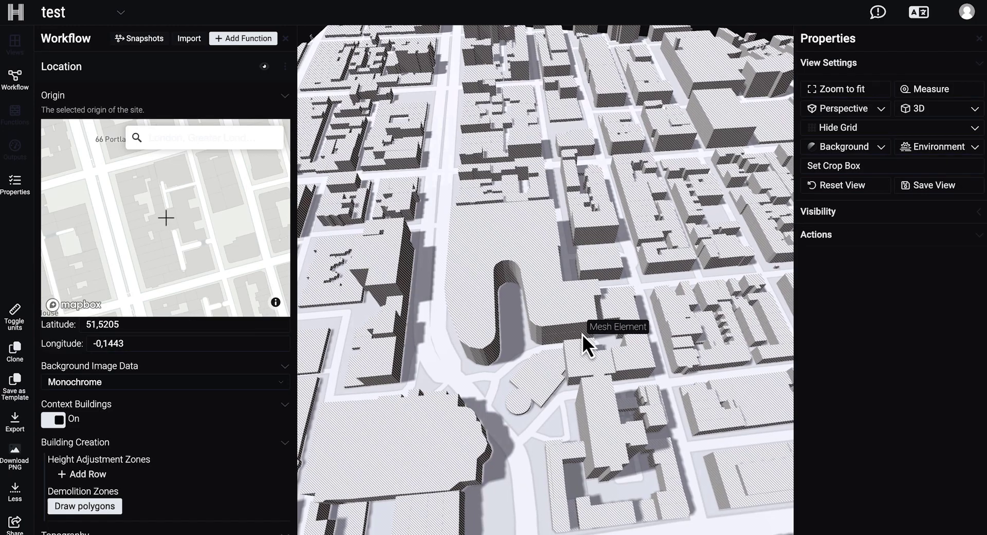
{"action": "scroll", "coordinate": [583, 337], "scroll_direction": "up", "scroll_amount": 5}
{"action": "scroll", "coordinate": [552, 224], "scroll_direction": "down", "scroll_amount": 5}
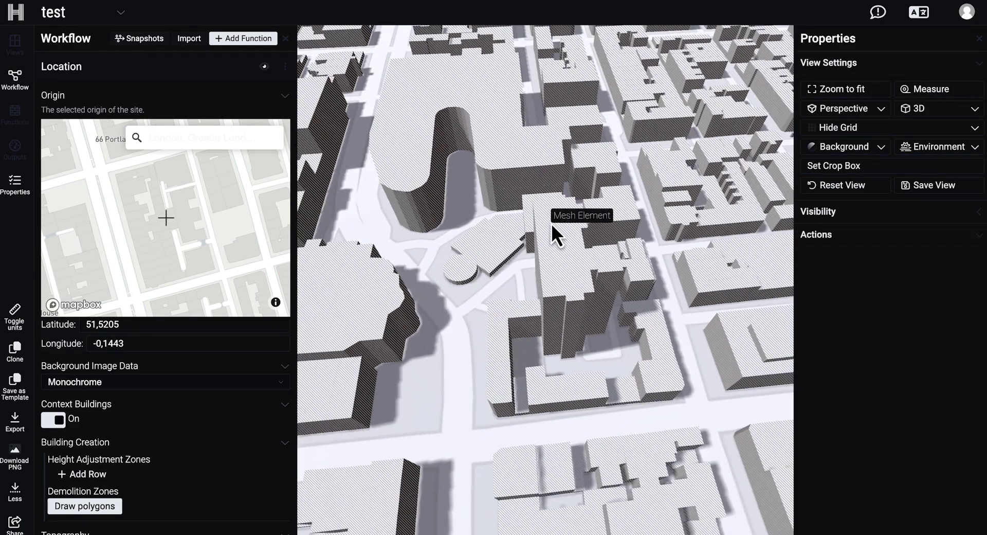
{"action": "scroll", "coordinate": [558, 228], "scroll_direction": "down", "scroll_amount": 5}
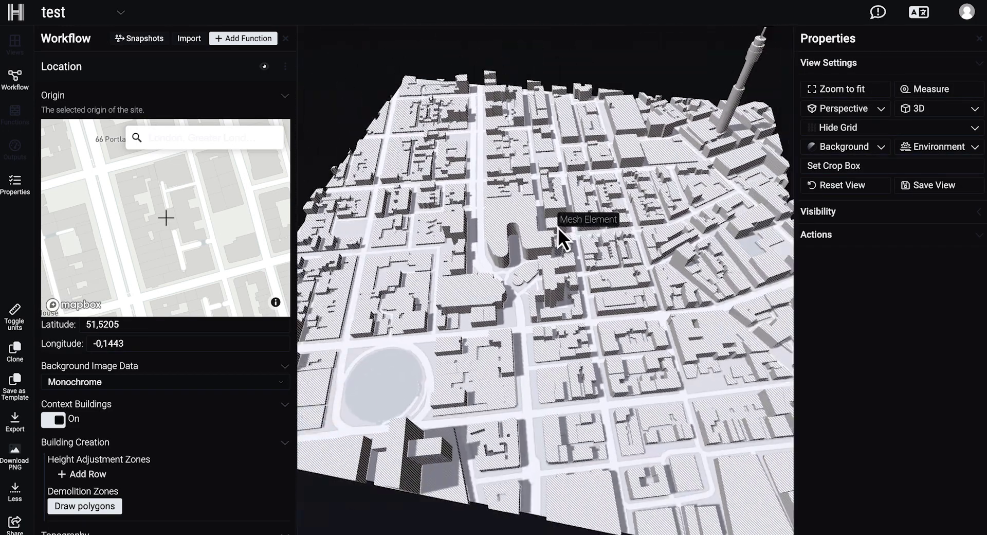
Step: Centre the view on the round plaza and collapse the Location settings
{"action": "left_click_drag", "start_coordinate": [557, 228], "coordinate": [646, 267]}
{"action": "scroll", "coordinate": [587, 282], "scroll_direction": "down", "scroll_amount": 2}
{"action": "scroll", "coordinate": [513, 285], "scroll_direction": "down", "scroll_amount": 3}
{"action": "scroll", "coordinate": [513, 285], "scroll_direction": "up", "scroll_amount": 8}
{"action": "left_click_drag", "start_coordinate": [513, 285], "coordinate": [476, 294]}
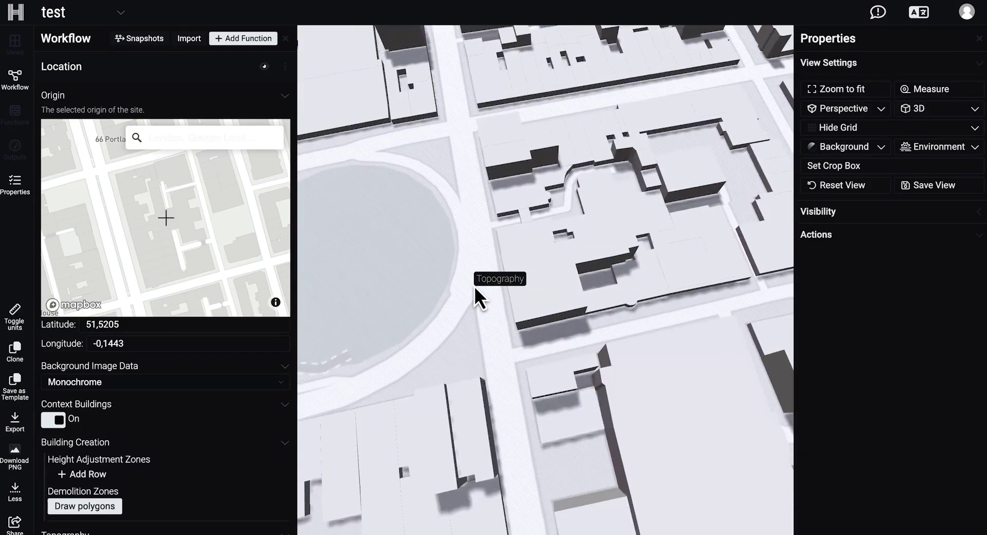
{"action": "scroll", "coordinate": [599, 300], "scroll_direction": "up", "scroll_amount": 3}
{"action": "left_click_drag", "start_coordinate": [600, 300], "coordinate": [628, 310]}
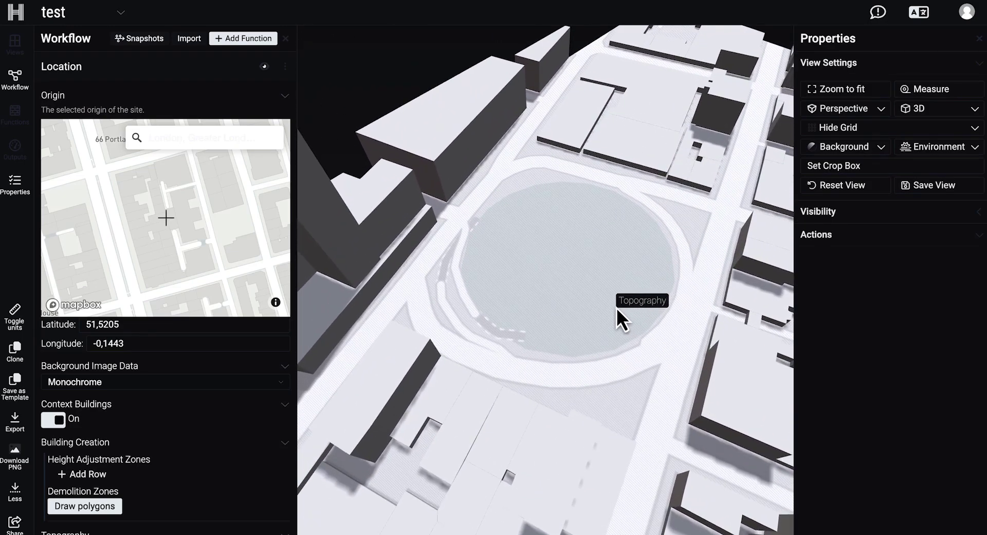
{"action": "left_click", "coordinate": [590, 251]}
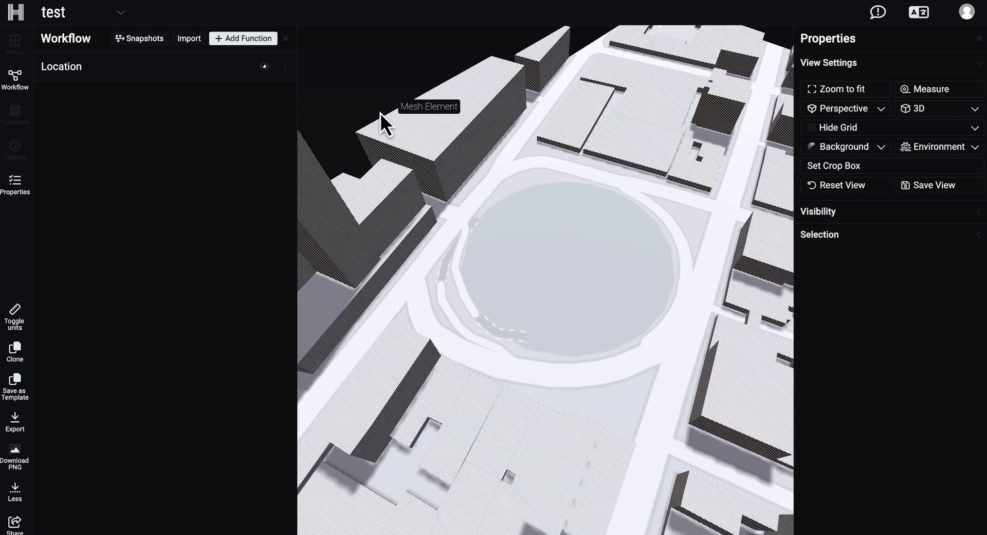
Step: Search 'env' in the Function Library and add Envelope By Sketch
{"action": "left_click", "coordinate": [245, 38]}
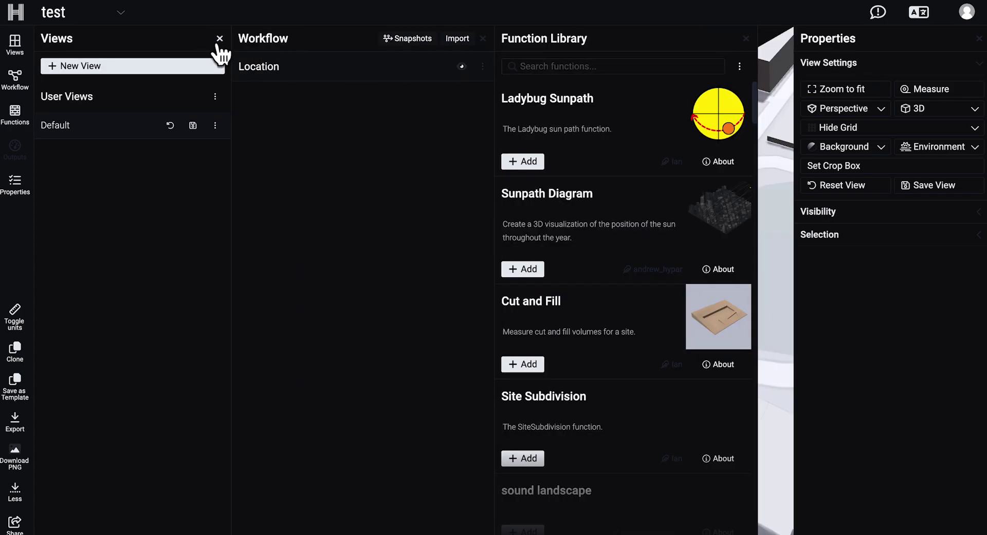
{"action": "left_click", "coordinate": [219, 39]}
{"action": "left_click", "coordinate": [397, 66]}
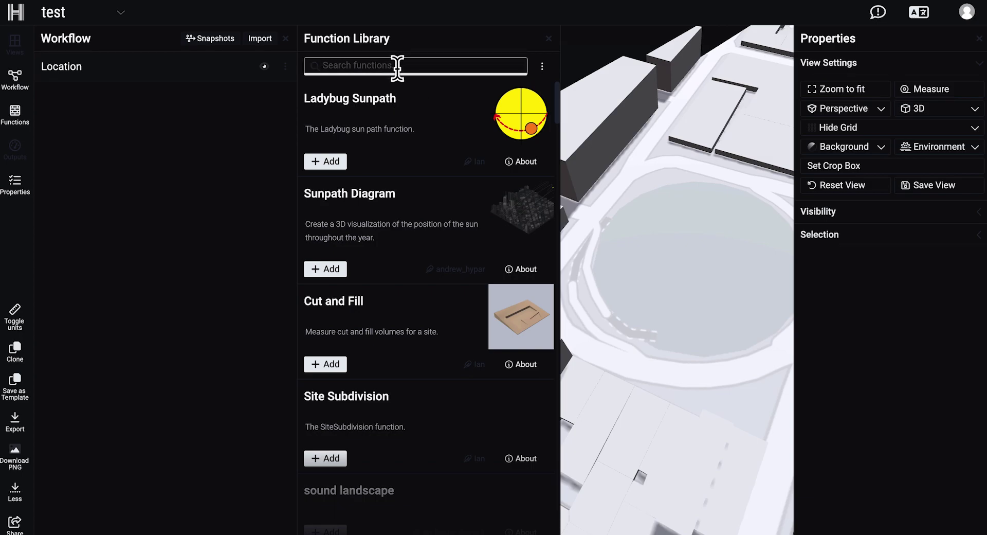
{"action": "type", "text": "env"}
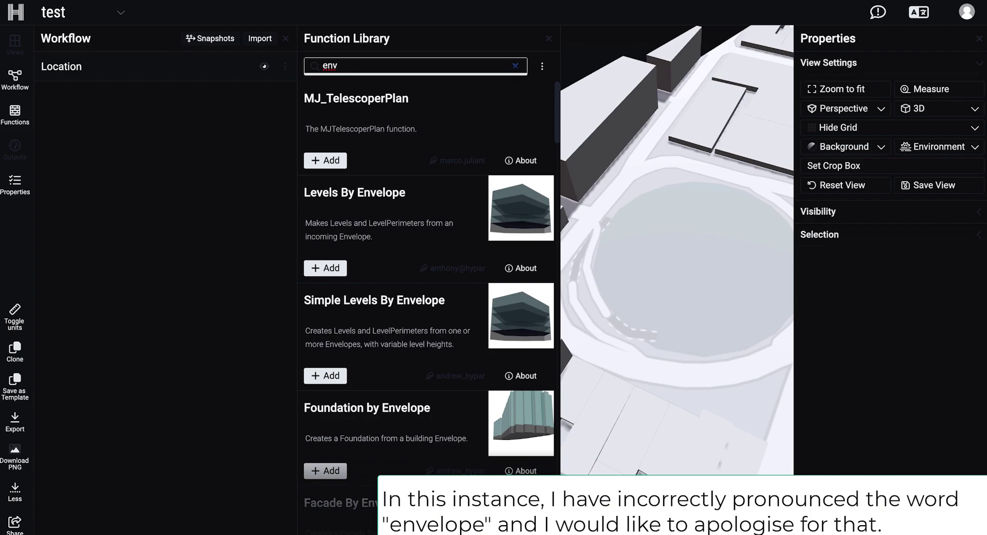
{"action": "scroll", "coordinate": [441, 221], "scroll_direction": "down", "scroll_amount": 5}
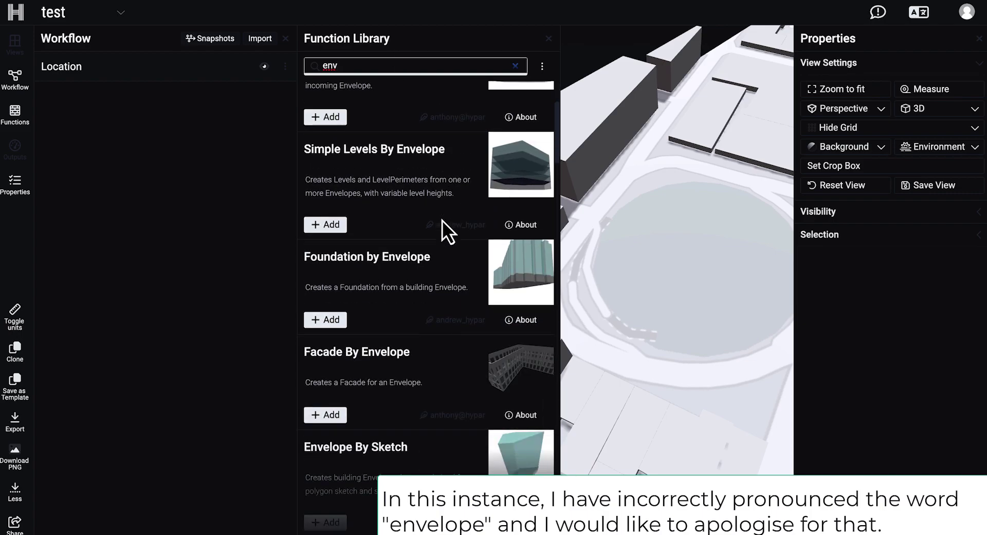
{"action": "scroll", "coordinate": [453, 252], "scroll_direction": "down", "scroll_amount": 1}
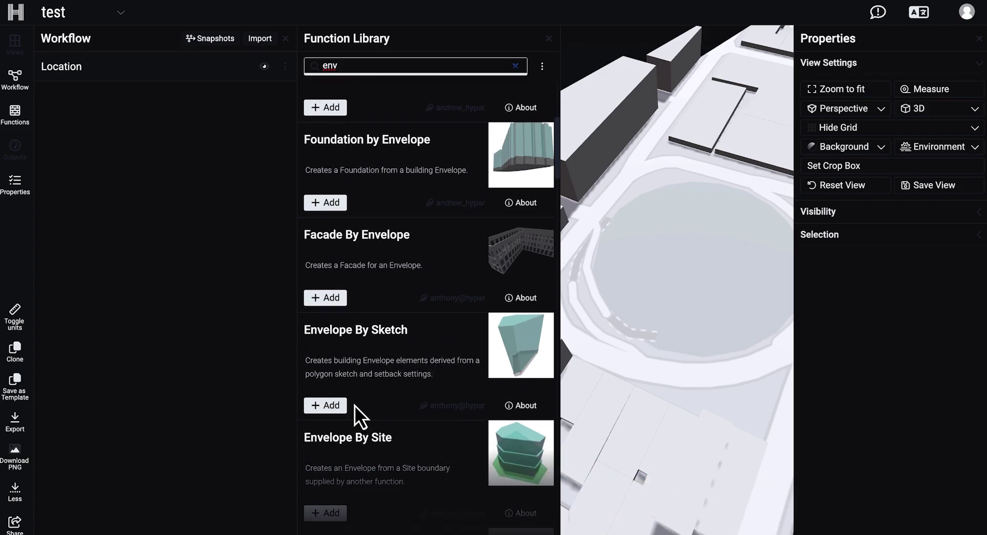
{"action": "left_click", "coordinate": [342, 405]}
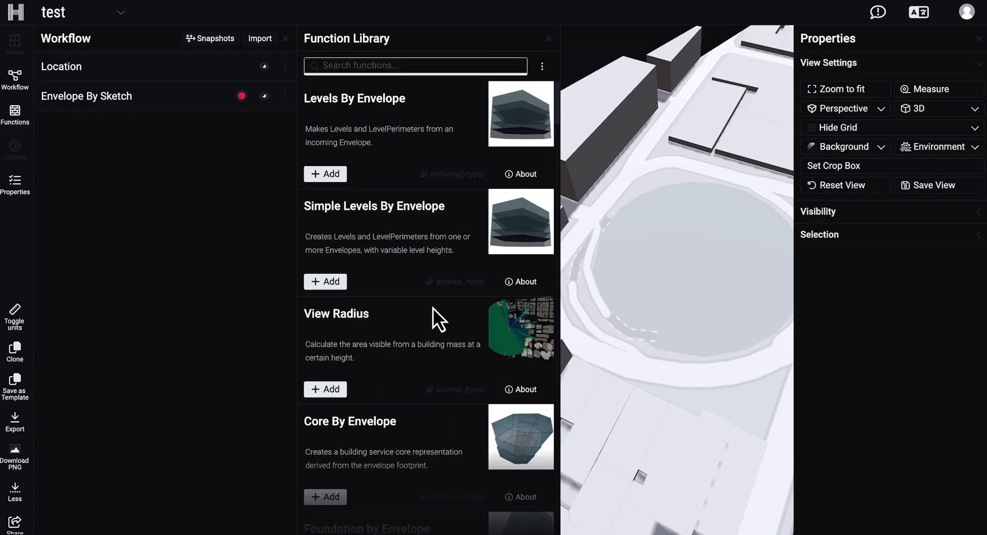
{"action": "left_click", "coordinate": [549, 39]}
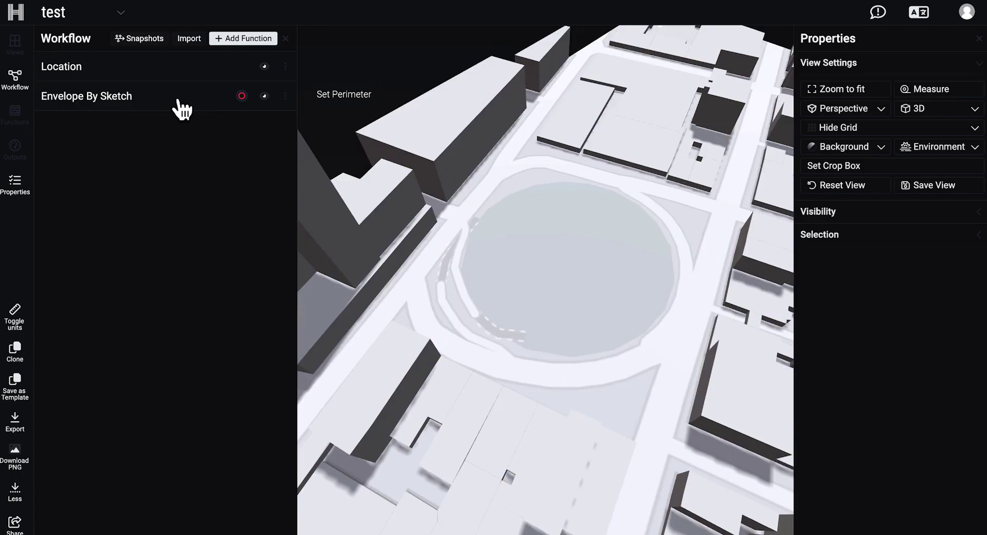
Step: Draw a seven-corner L-shaped perimeter polygon on the round plaza
{"action": "left_click", "coordinate": [162, 106]}
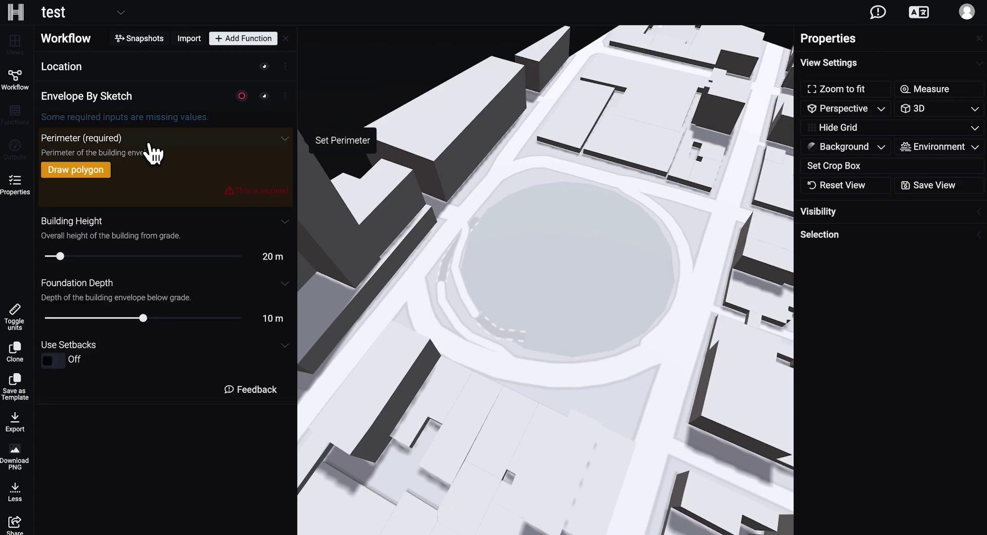
{"action": "left_click", "coordinate": [89, 175]}
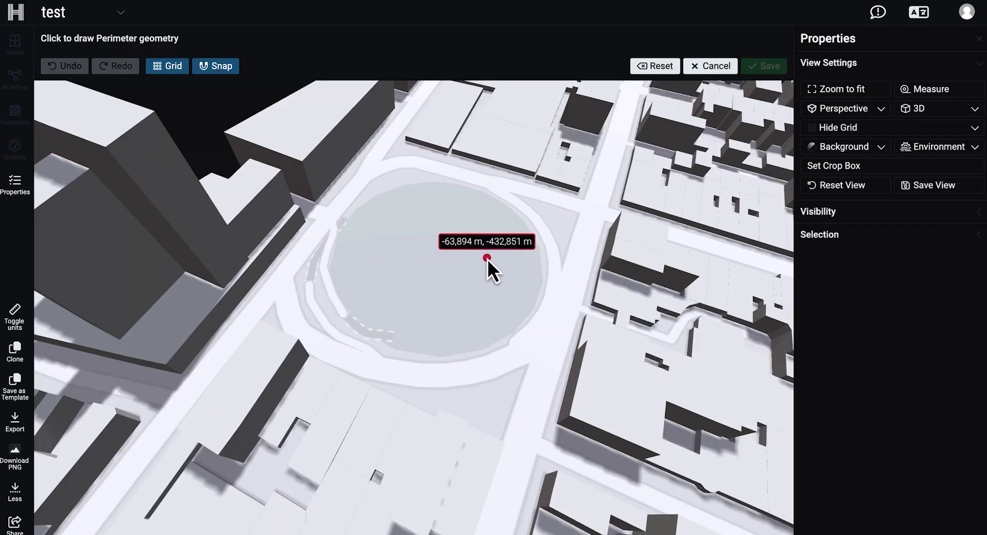
{"action": "left_click", "coordinate": [346, 284]}
{"action": "left_click", "coordinate": [382, 211]}
{"action": "left_click", "coordinate": [525, 201]}
{"action": "left_click", "coordinate": [518, 238]}
{"action": "left_click", "coordinate": [423, 252]}
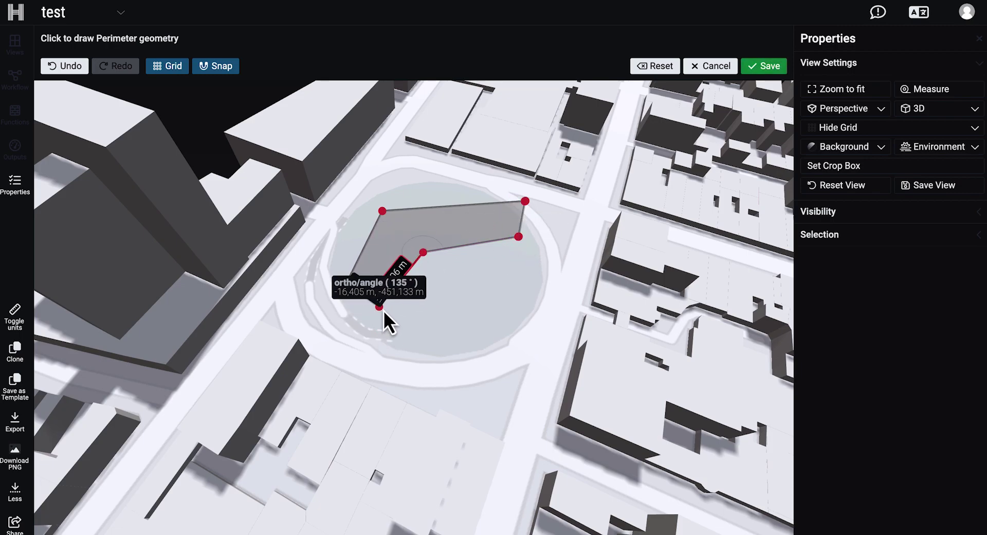
{"action": "left_click", "coordinate": [384, 331]}
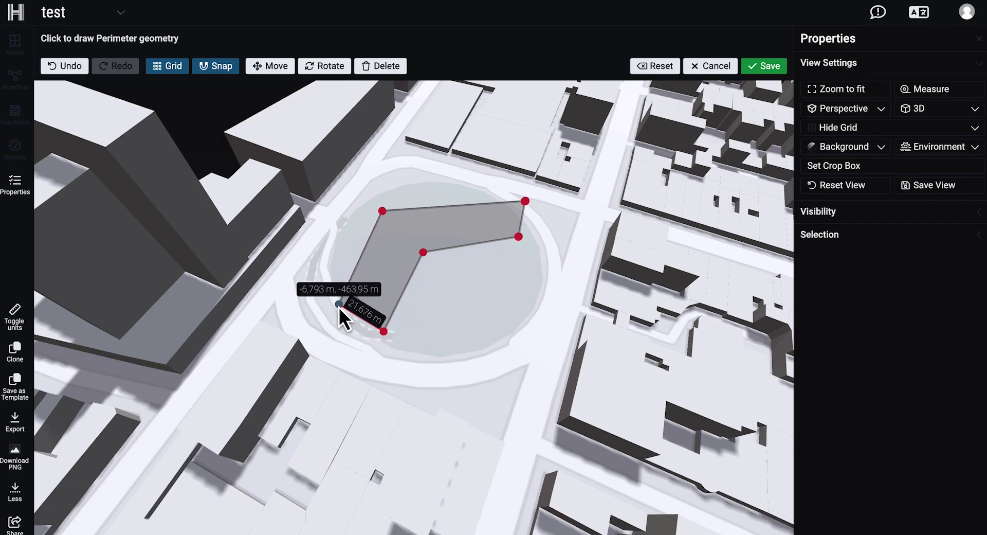
{"action": "left_click", "coordinate": [331, 314]}
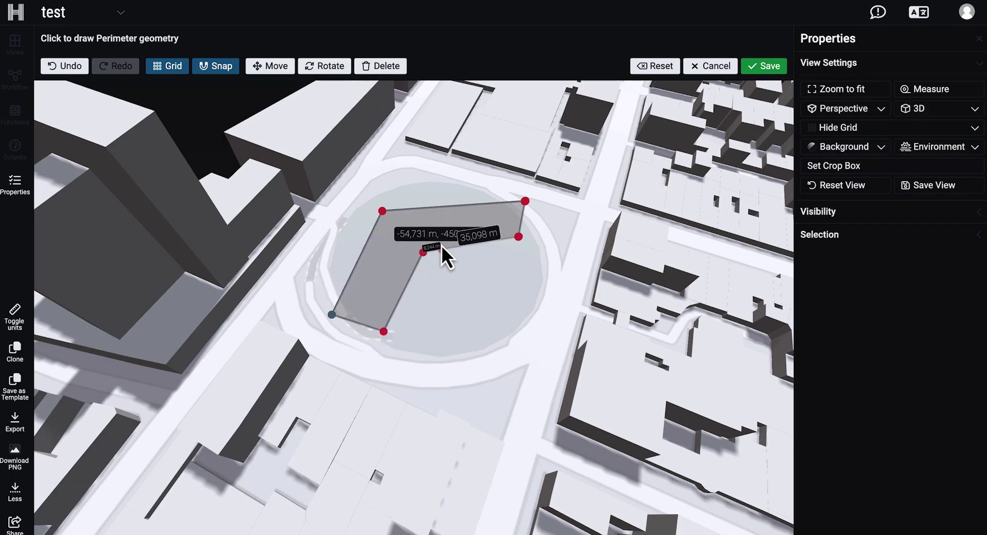
Step: Adjust the inner and right corners to square the L, then save the envelope
{"action": "mouse_move", "coordinate": [423, 251]}
{"action": "left_mouse_down"}
{"action": "mouse_move", "coordinate": [413, 243]}
{"action": "mouse_move", "coordinate": [418, 249]}
{"action": "left_mouse_up"}
{"action": "left_click_drag", "start_coordinate": [518, 236], "coordinate": [538, 241]}
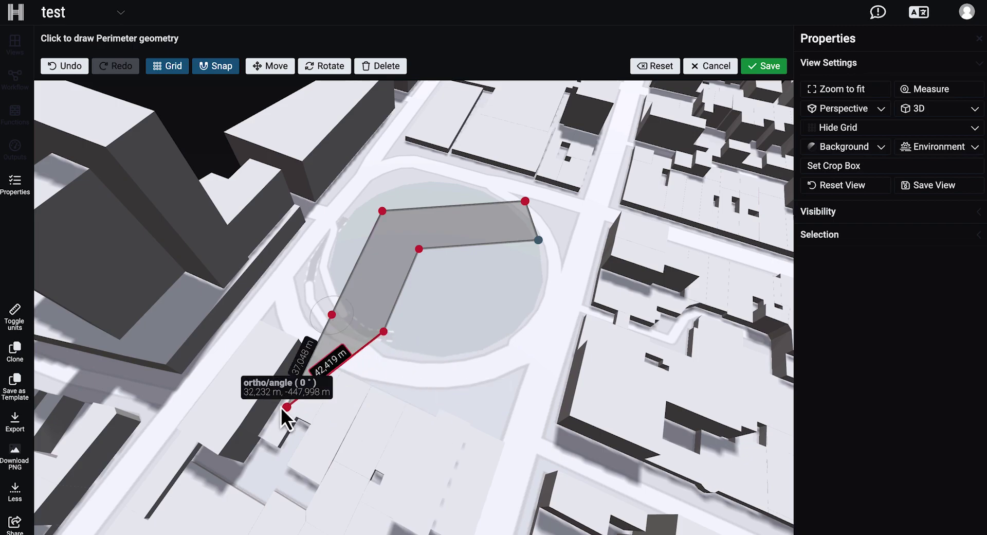
{"action": "left_click", "coordinate": [769, 67]}
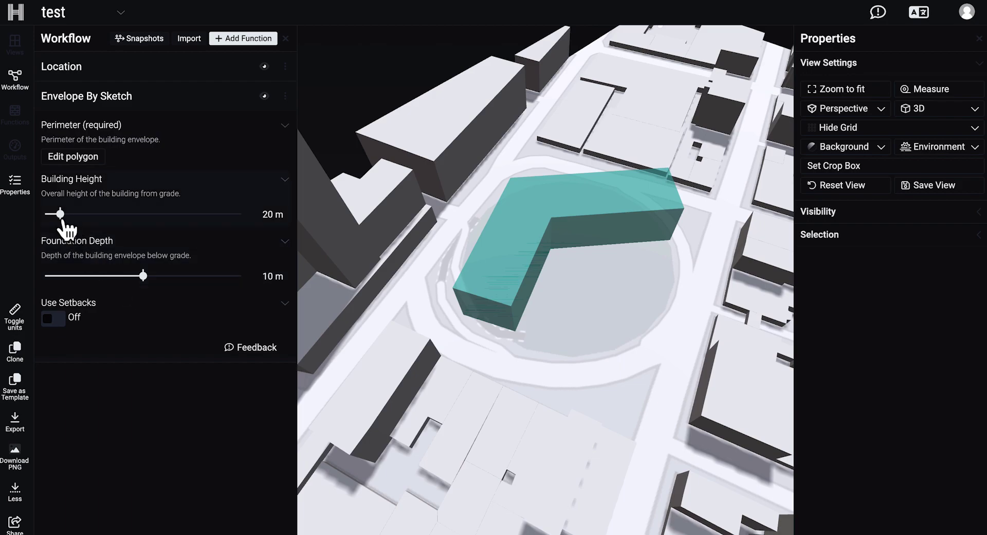
Step: Raise Building Height from 20 m to 100 m and orbit around the tower
{"action": "left_click_drag", "start_coordinate": [60, 213], "coordinate": [138, 214]}
{"action": "scroll", "coordinate": [578, 318], "scroll_direction": "down", "scroll_amount": 5}
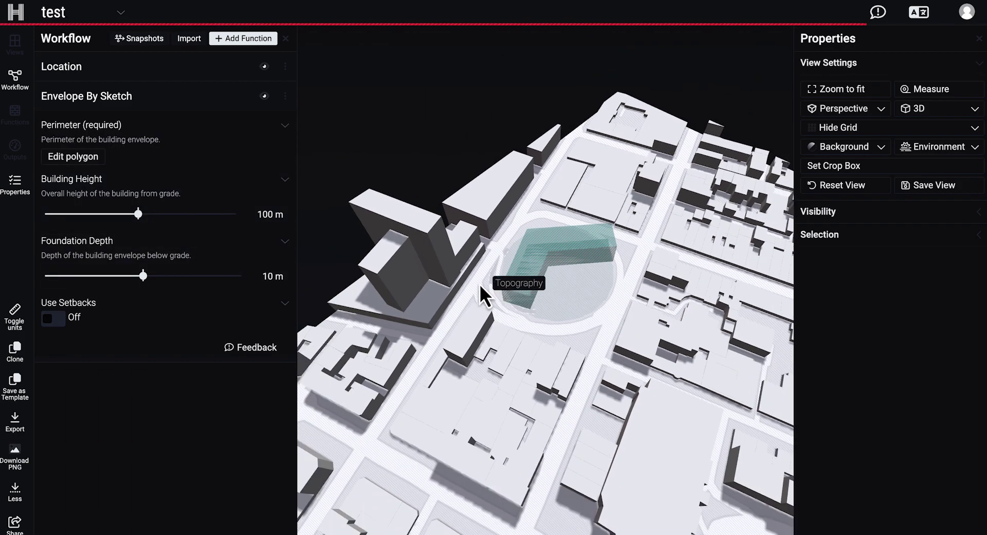
{"action": "left_click_drag", "start_coordinate": [594, 320], "coordinate": [550, 313]}
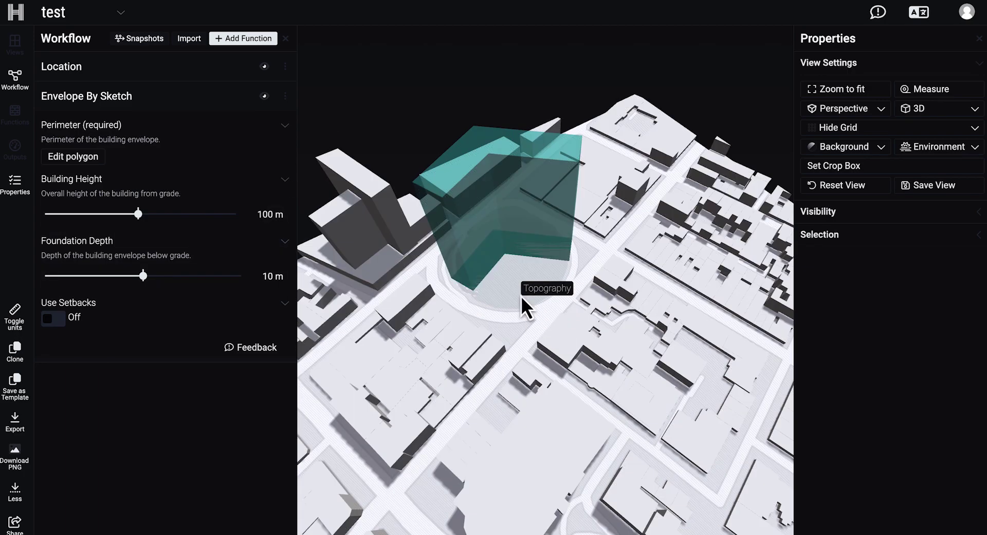
Step: Collapse Envelope By Sketch, hide the Location context buildings, and open the Function Library
{"action": "left_click", "coordinate": [186, 103]}
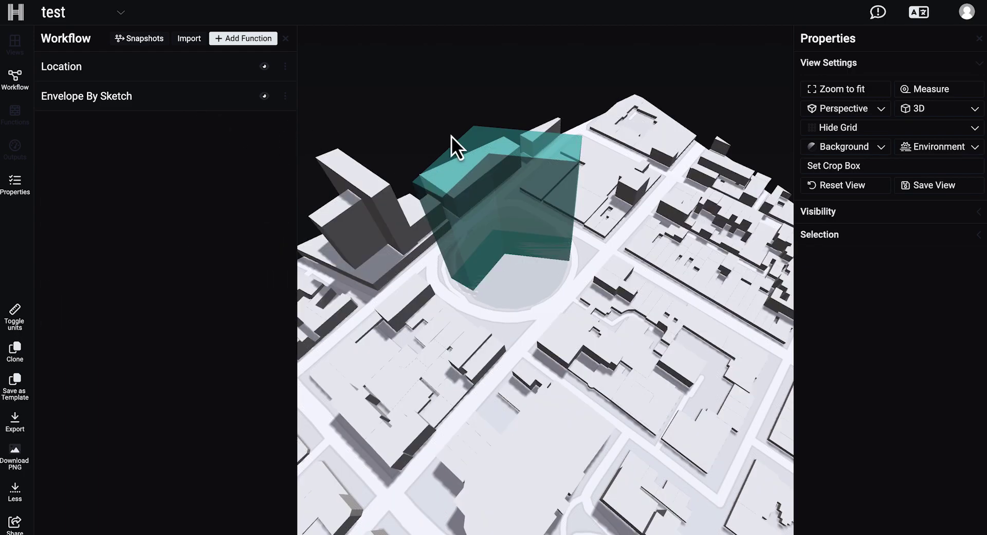
{"action": "scroll", "coordinate": [562, 277], "scroll_direction": "up", "scroll_amount": 3}
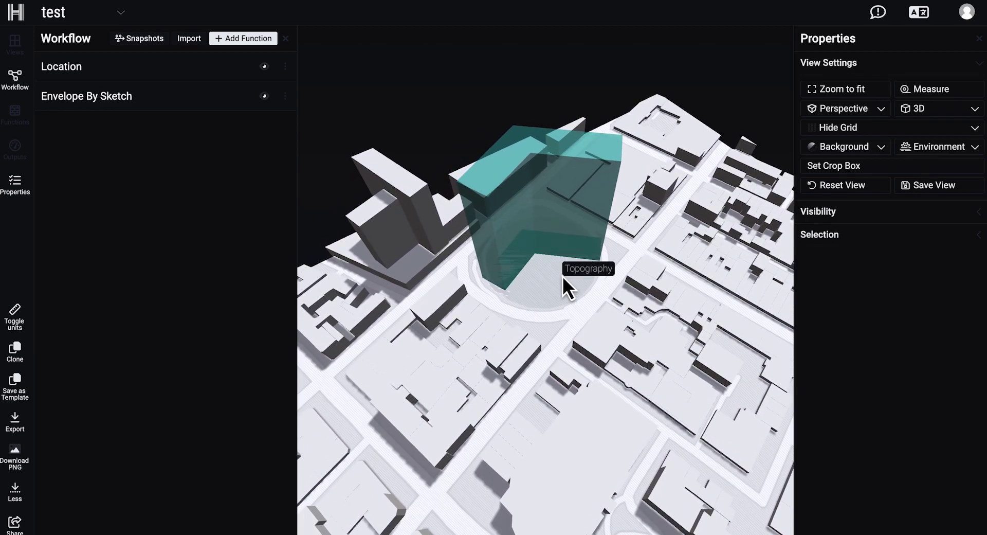
{"action": "scroll", "coordinate": [562, 276], "scroll_direction": "up", "scroll_amount": 3}
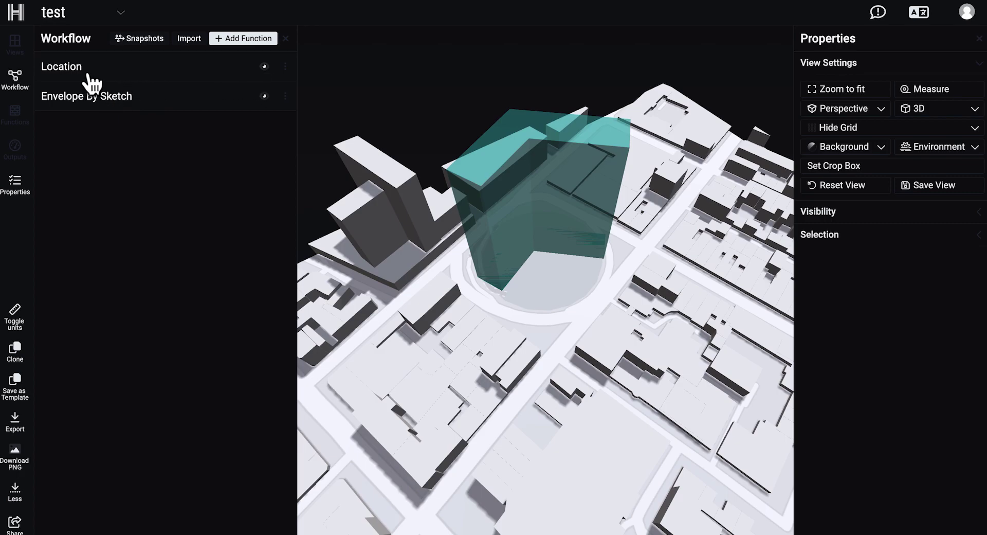
{"action": "left_click", "coordinate": [265, 66]}
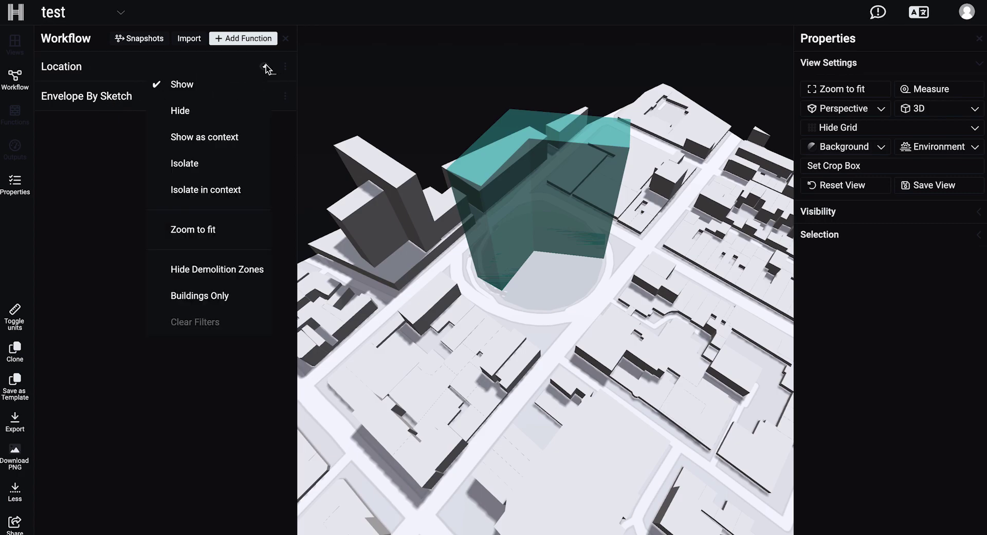
{"action": "left_click", "coordinate": [223, 109]}
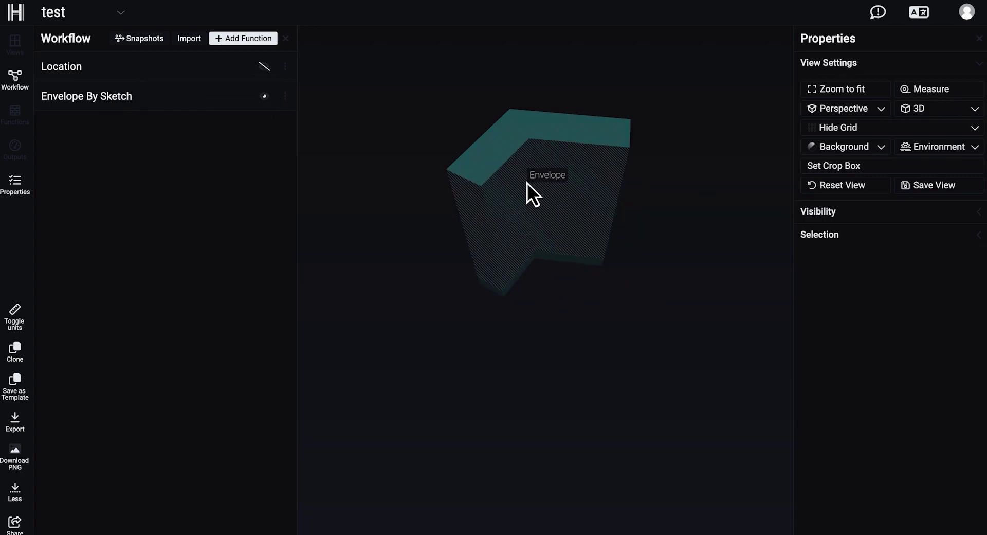
{"action": "mouse_move", "coordinate": [550, 317]}
{"action": "left_mouse_down"}
{"action": "mouse_move", "coordinate": [525, 375]}
{"action": "mouse_move", "coordinate": [713, 122]}
{"action": "left_mouse_up"}
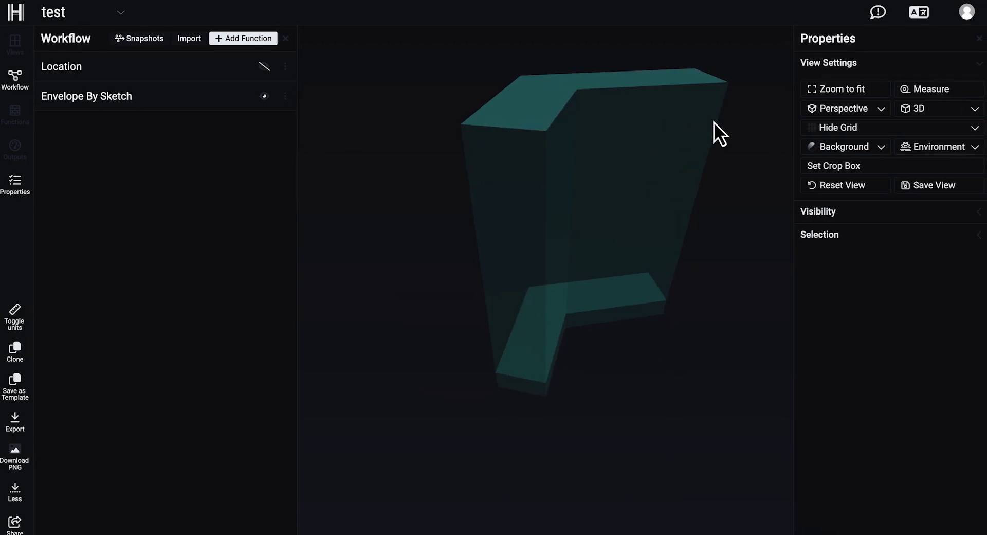
{"action": "left_click", "coordinate": [248, 39]}
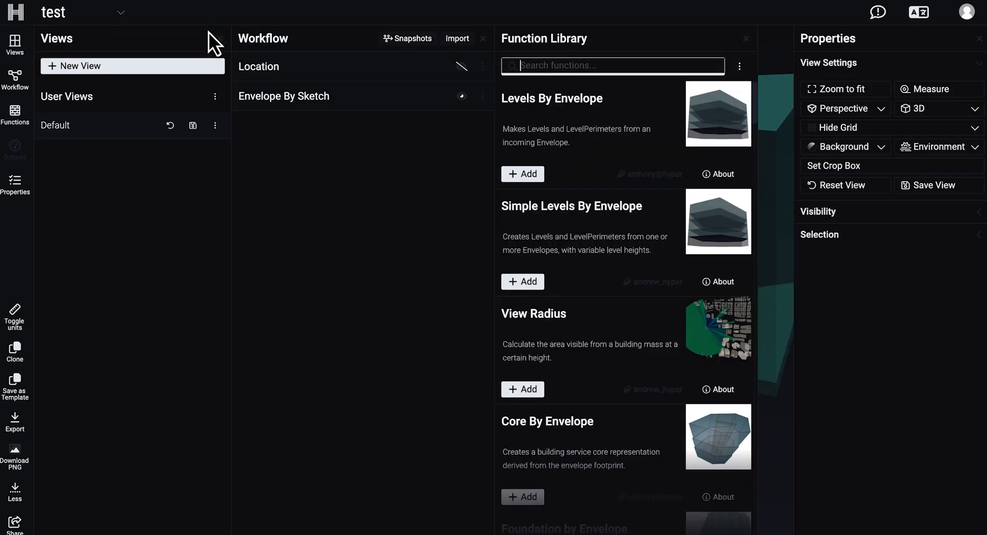
Step: Search the Function Library for 'grid' and add the Grid function below Envelope By Sketch
{"action": "left_click", "coordinate": [219, 40]}
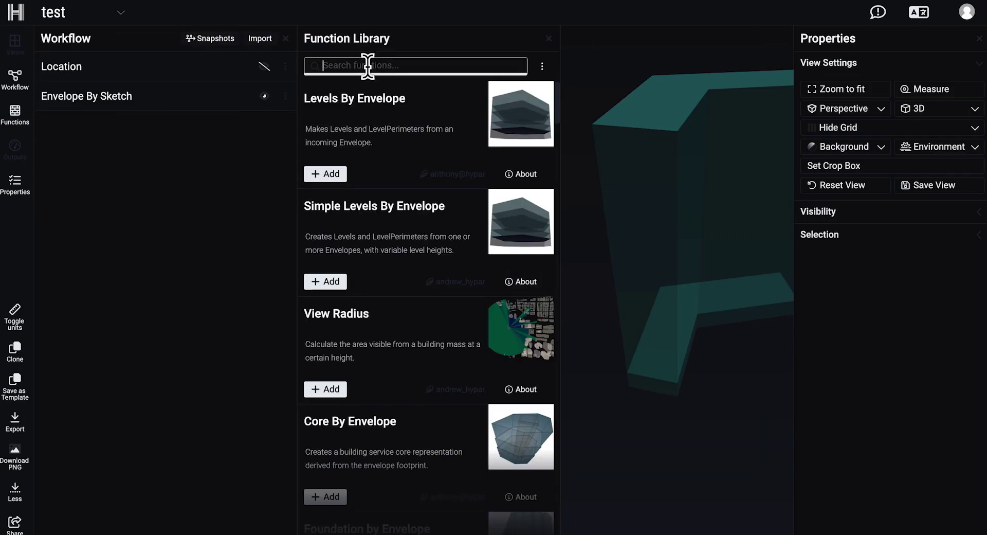
{"action": "type", "text": "grid"}
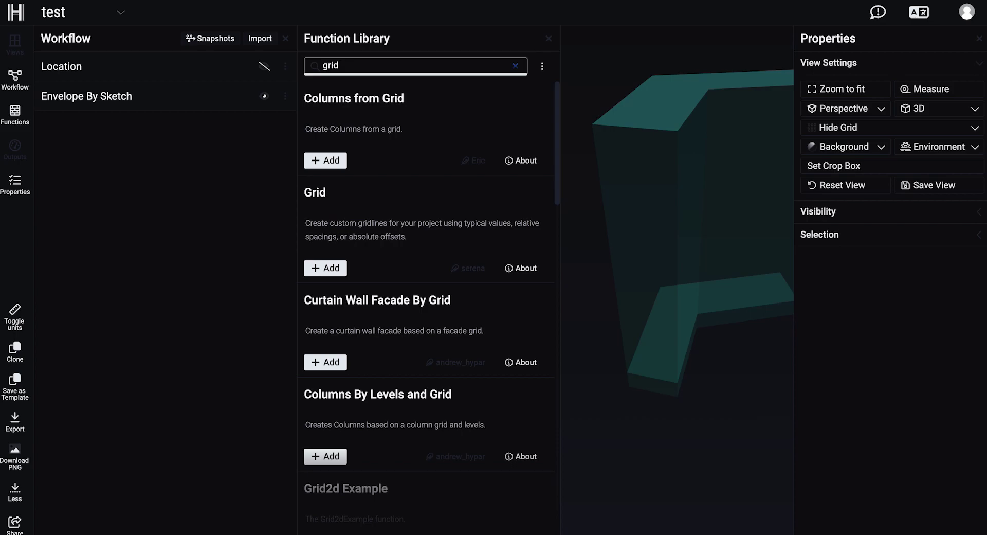
{"action": "left_click", "coordinate": [342, 271]}
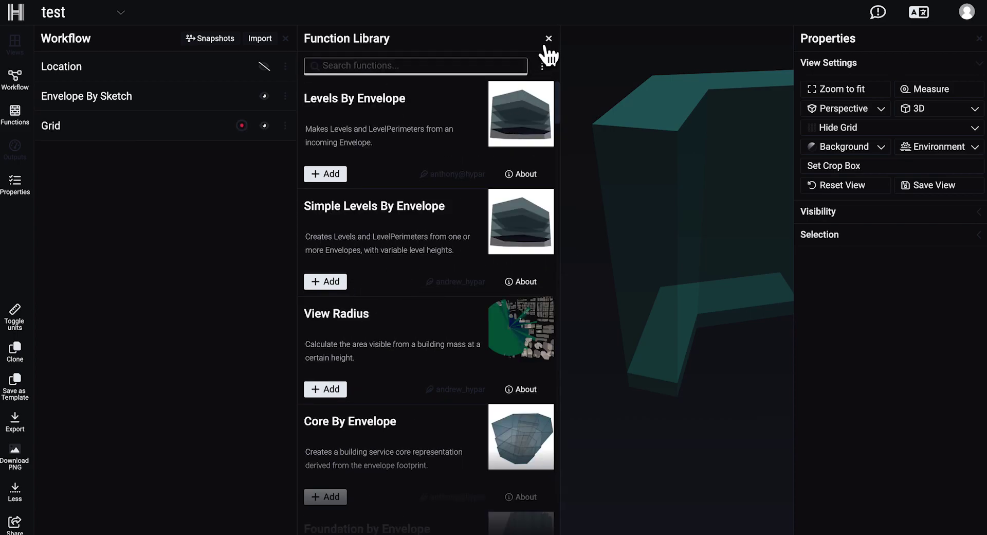
{"action": "left_click", "coordinate": [548, 39]}
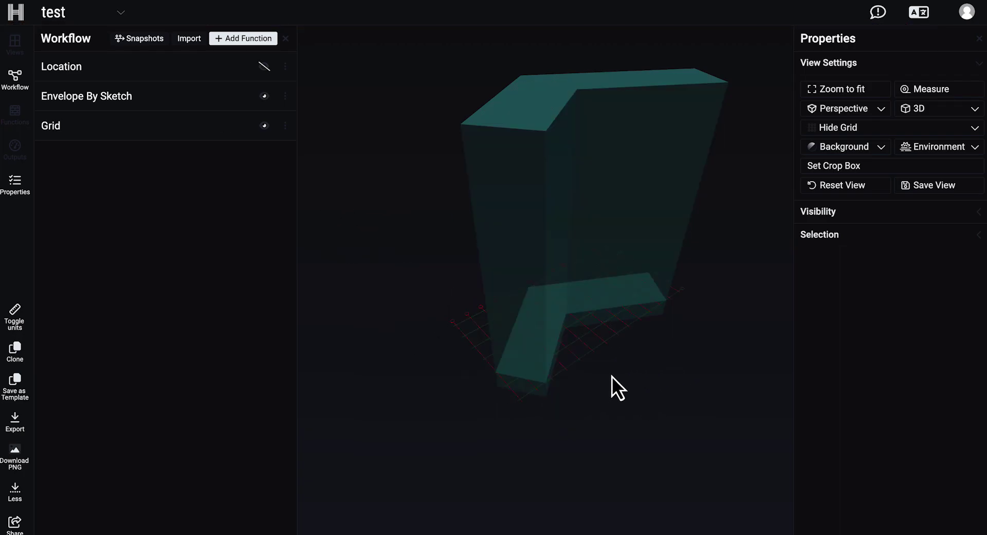
{"action": "mouse_move", "coordinate": [538, 412]}
{"action": "left_mouse_down"}
{"action": "mouse_move", "coordinate": [489, 406]}
{"action": "mouse_move", "coordinate": [544, 410]}
{"action": "mouse_move", "coordinate": [529, 410]}
{"action": "left_mouse_up"}
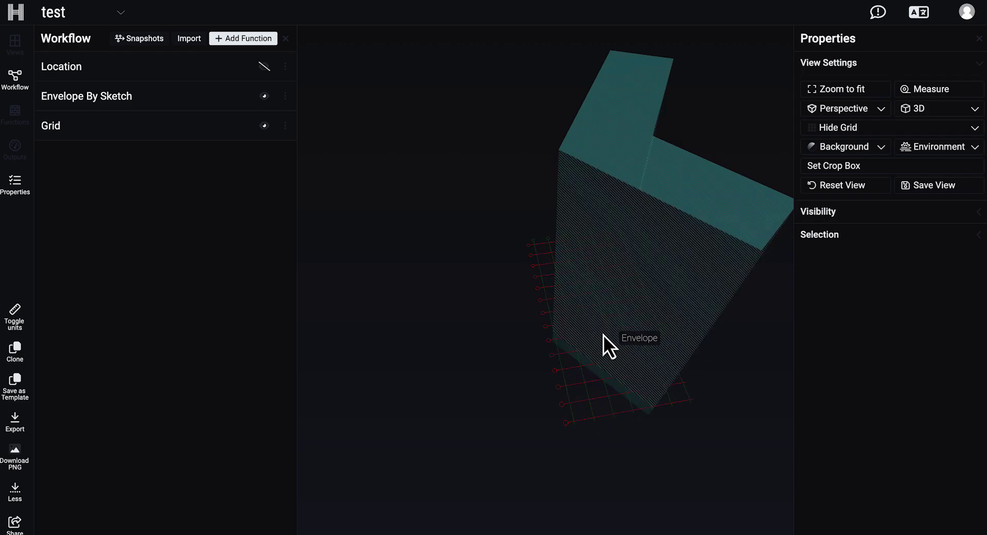
{"action": "left_click_drag", "start_coordinate": [636, 385], "coordinate": [604, 399]}
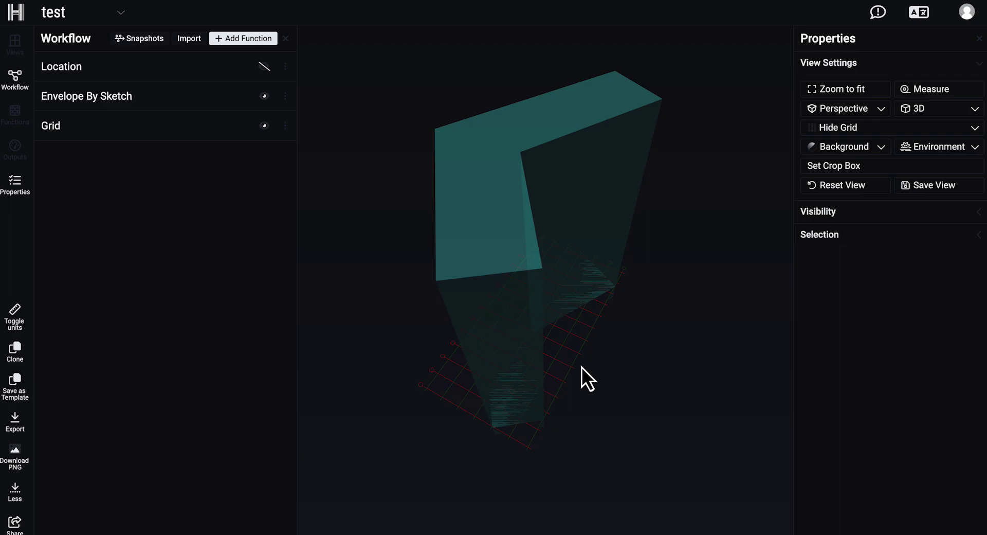
{"action": "left_click", "coordinate": [124, 137]}
{"action": "scroll", "coordinate": [210, 286], "scroll_direction": "down", "scroll_amount": 5}
{"action": "scroll", "coordinate": [215, 300], "scroll_direction": "down", "scroll_amount": 2}
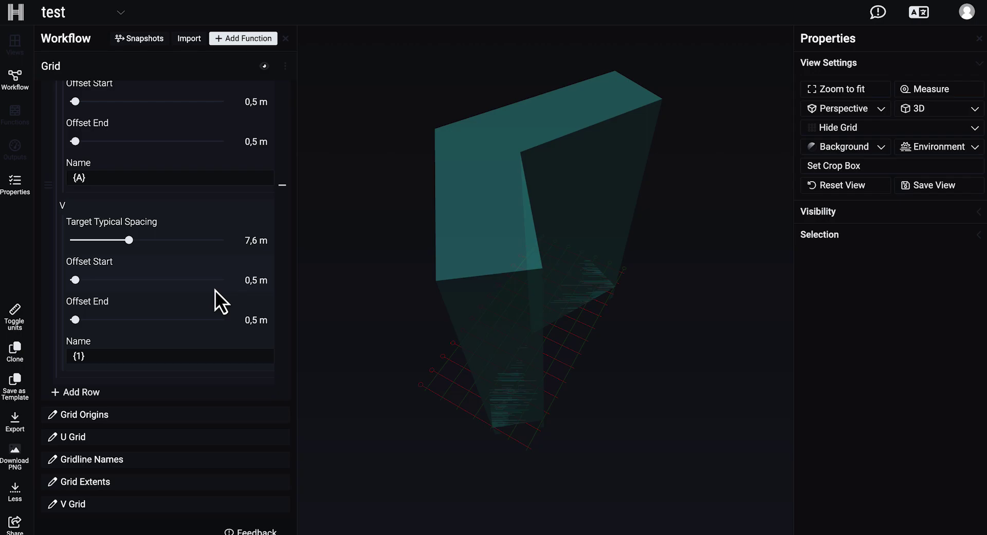
{"action": "scroll", "coordinate": [215, 290], "scroll_direction": "up", "scroll_amount": 8}
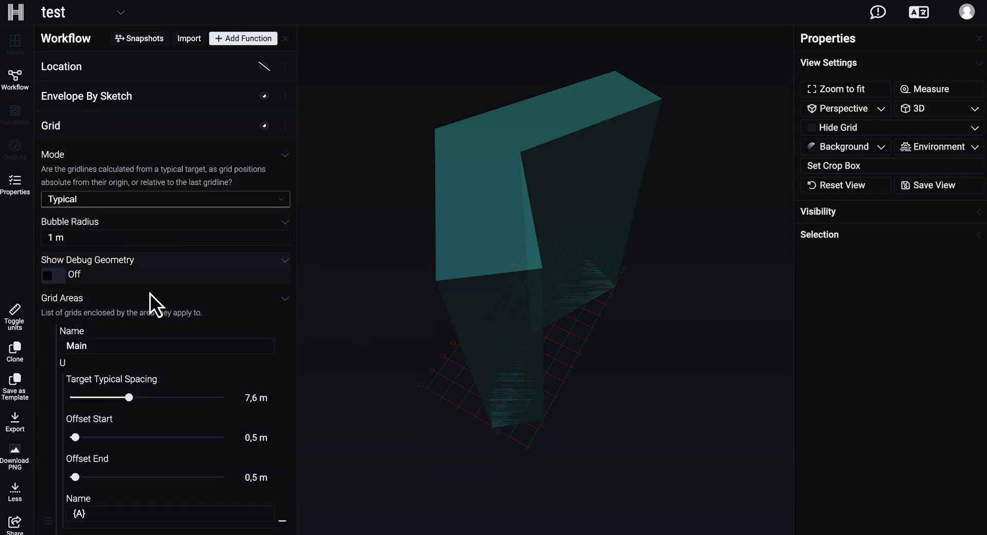
{"action": "scroll", "coordinate": [162, 317], "scroll_direction": "down", "scroll_amount": 7}
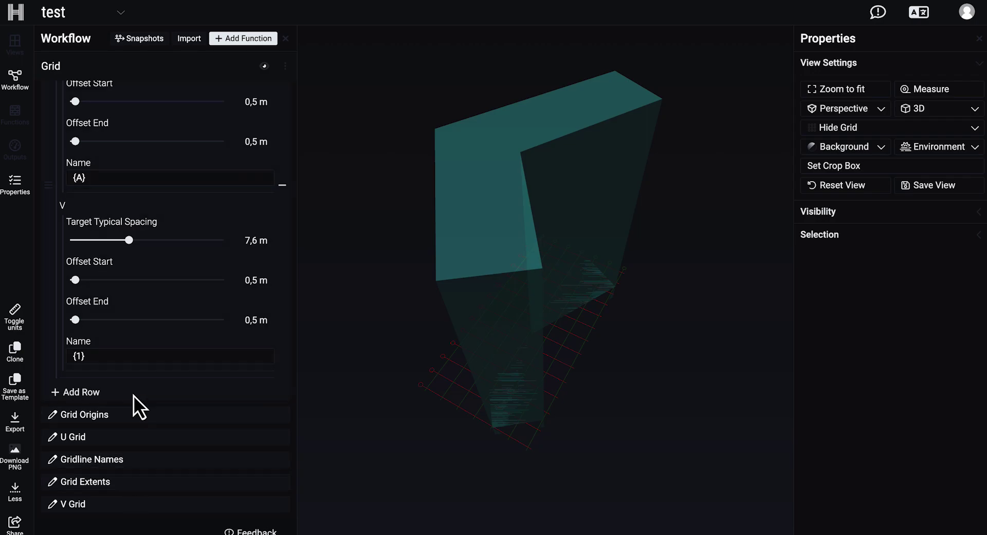
{"action": "scroll", "coordinate": [134, 398], "scroll_direction": "up", "scroll_amount": 7}
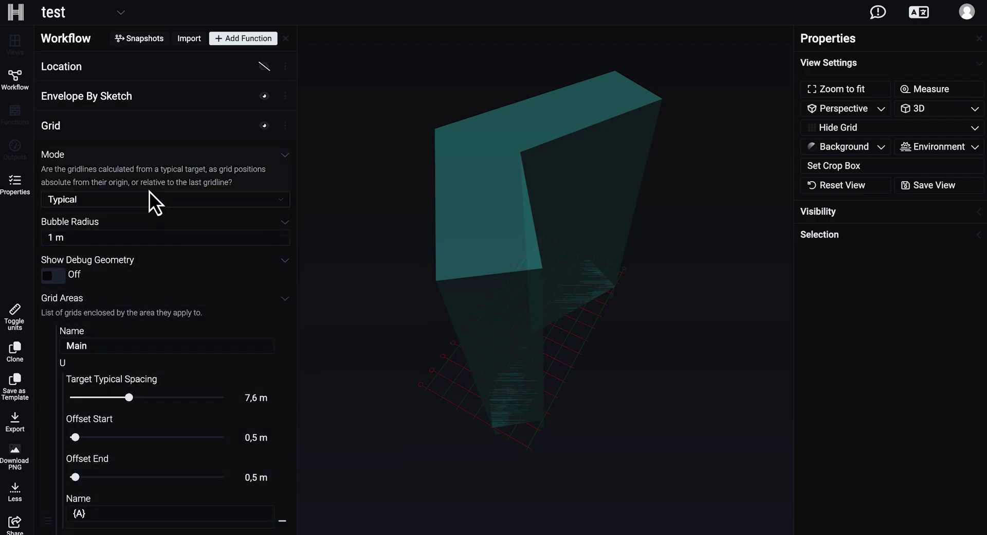
{"action": "left_click", "coordinate": [159, 134]}
{"action": "left_click_drag", "start_coordinate": [740, 377], "coordinate": [708, 388]}
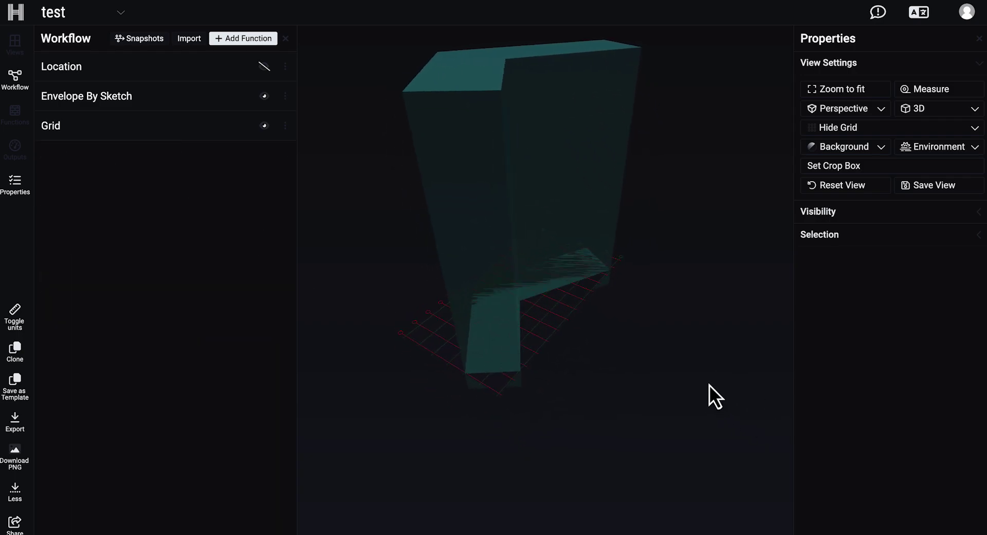
Step: Add Levels By Envelope and show its 5 m ground, 4 m standard and 5 m penthouse heights
{"action": "left_click", "coordinate": [240, 39]}
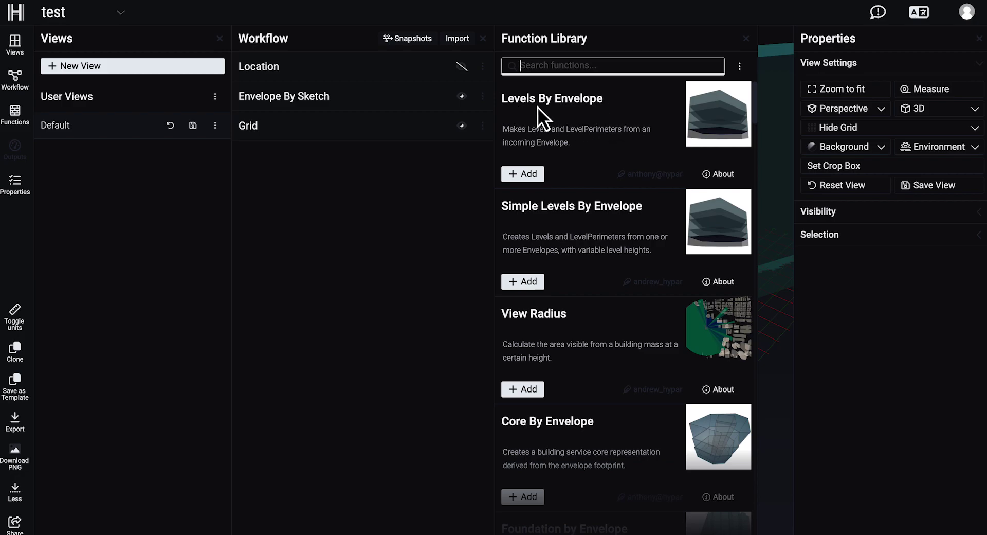
{"action": "left_click", "coordinate": [219, 39]}
{"action": "left_click", "coordinate": [549, 38]}
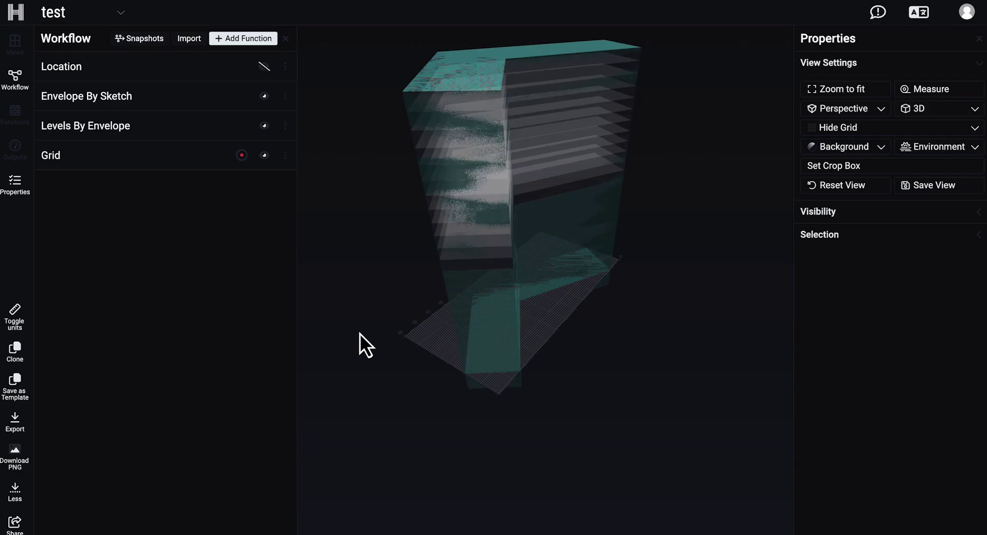
{"action": "scroll", "coordinate": [596, 450], "scroll_direction": "up", "scroll_amount": 5}
{"action": "scroll", "coordinate": [587, 449], "scroll_direction": "down", "scroll_amount": 5}
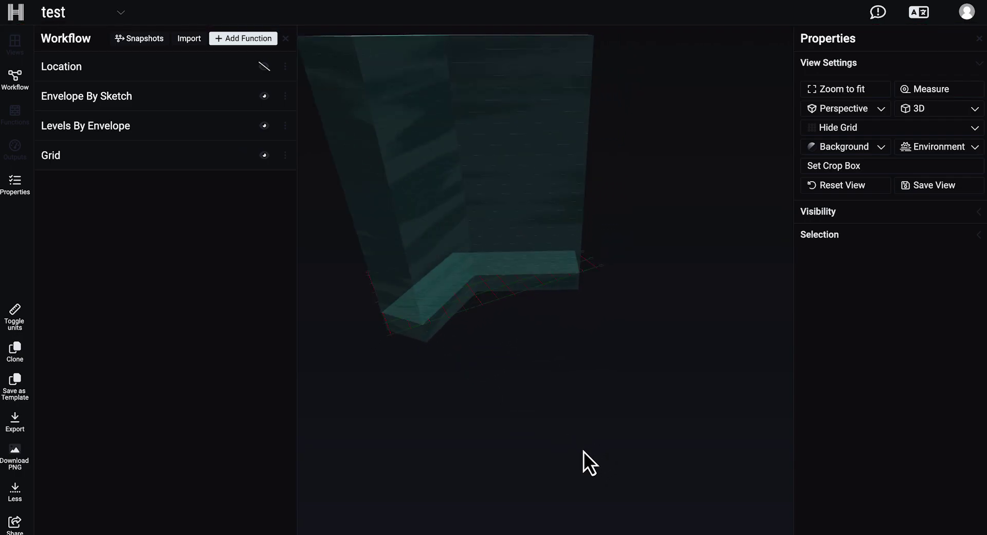
{"action": "left_click", "coordinate": [143, 135]}
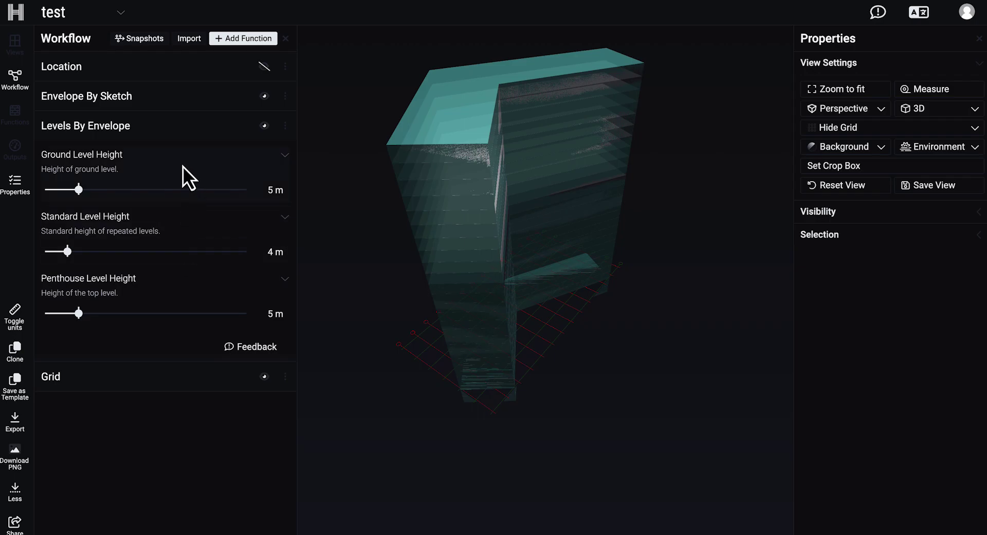
Step: Collapse Levels By Envelope, then search 'floor' and add Floors By Levels for slabs on every level
{"action": "left_click", "coordinate": [182, 133]}
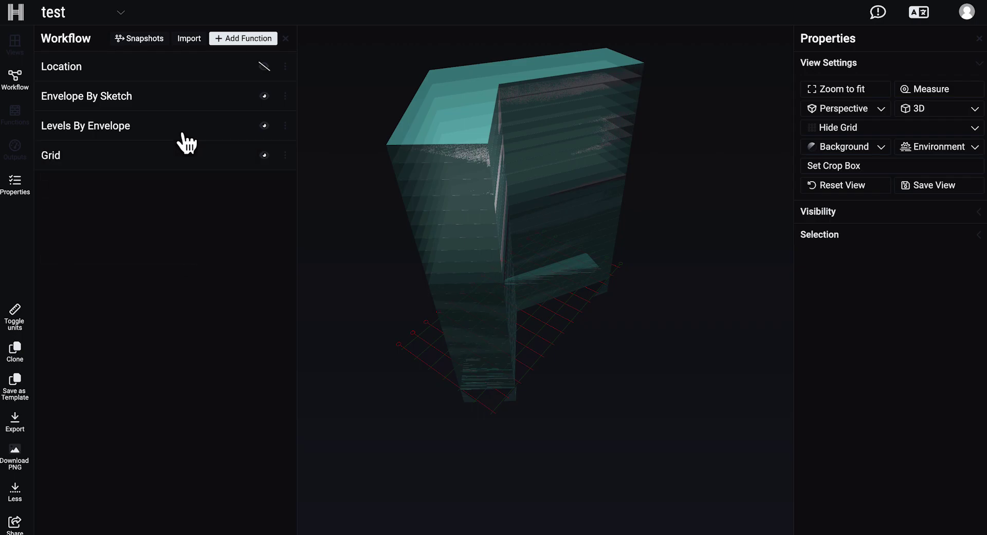
{"action": "left_click", "coordinate": [243, 40]}
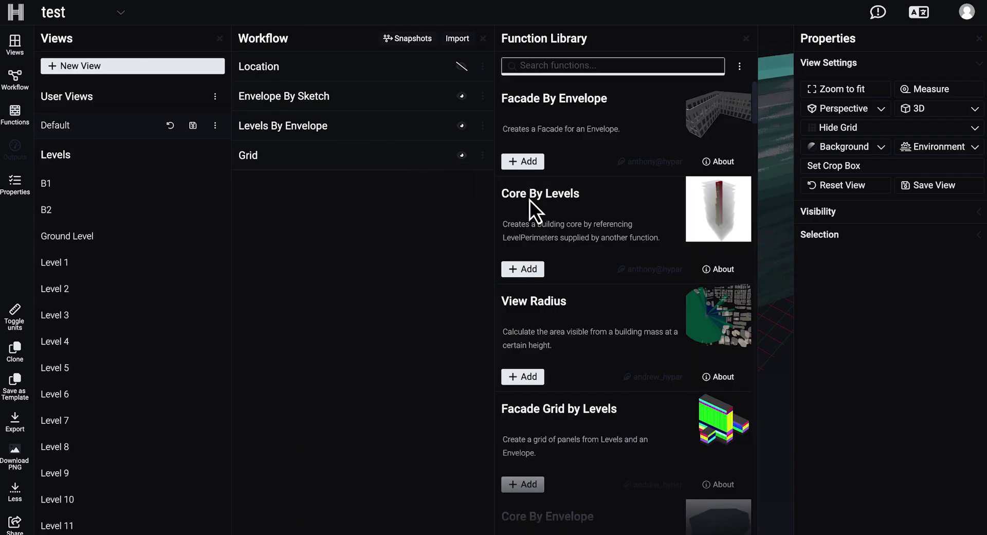
{"action": "scroll", "coordinate": [561, 224], "scroll_direction": "down", "scroll_amount": 9}
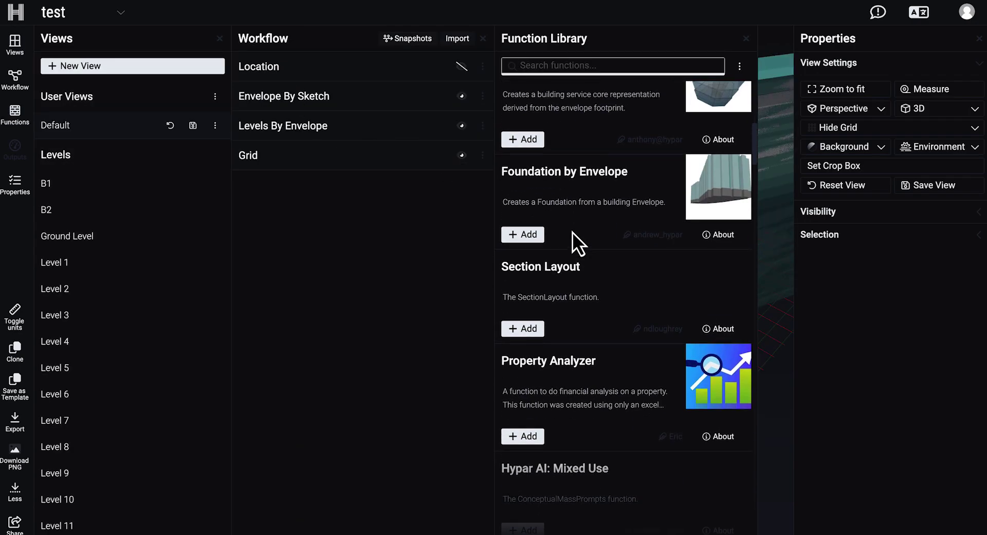
{"action": "scroll", "coordinate": [572, 233], "scroll_direction": "up", "scroll_amount": 8}
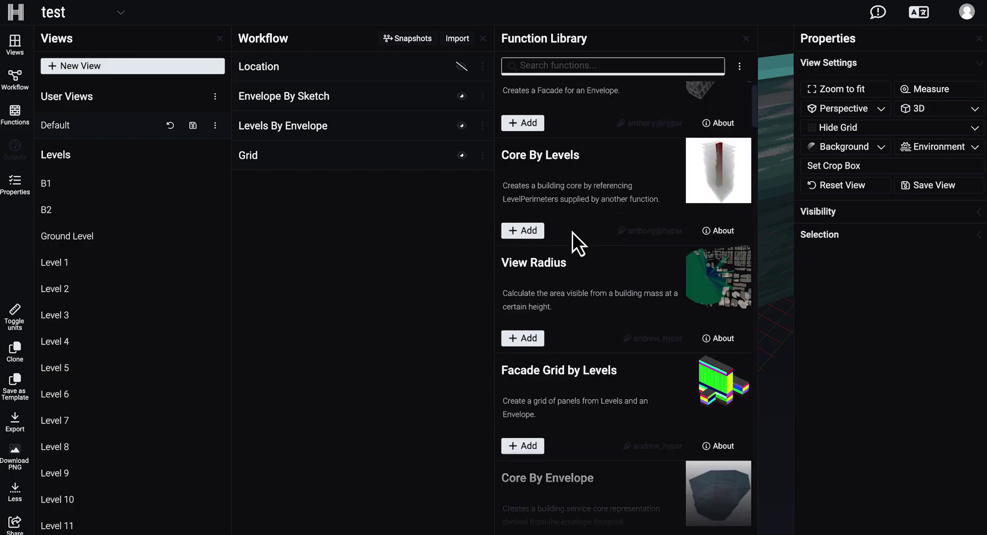
{"action": "left_click", "coordinate": [551, 65]}
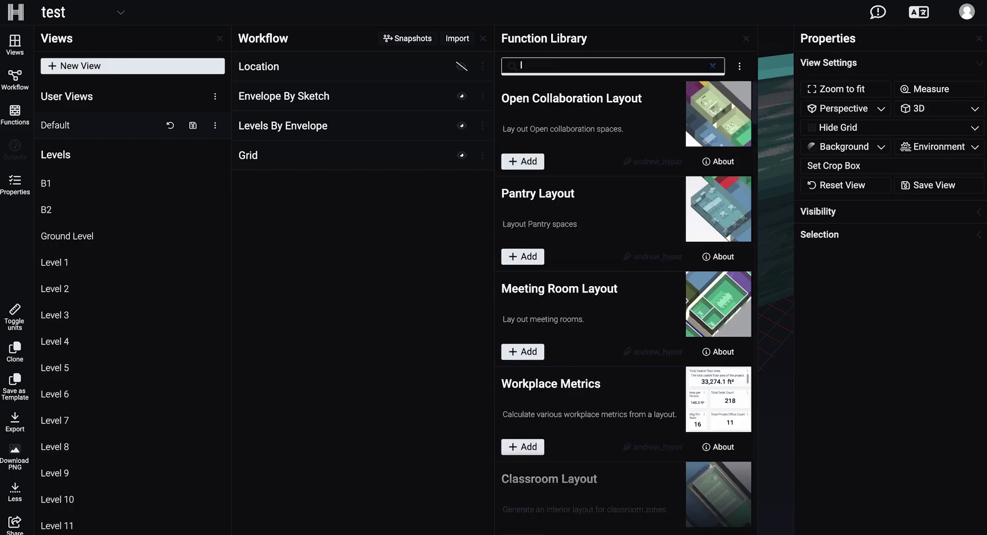
{"action": "type", "text": "fl"}
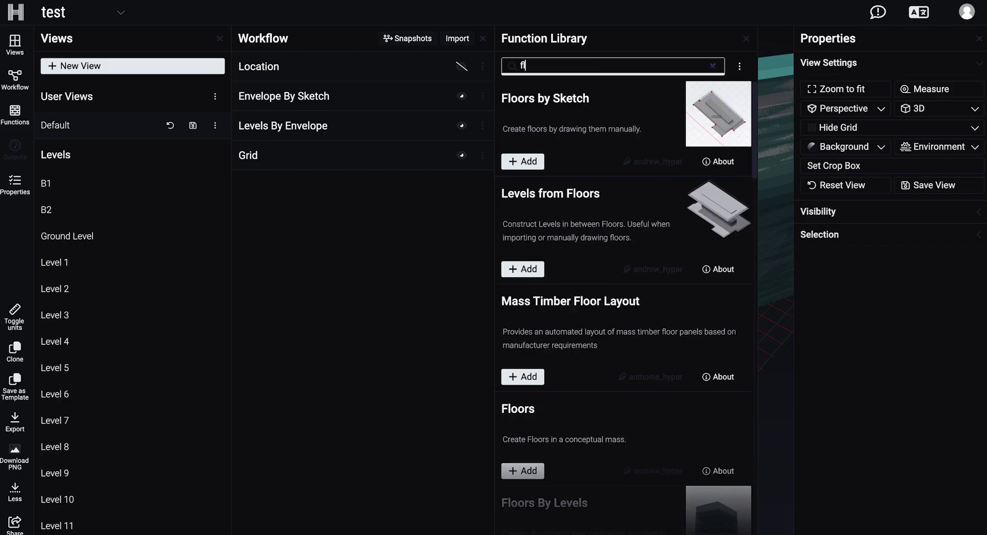
{"action": "type", "text": "oor"}
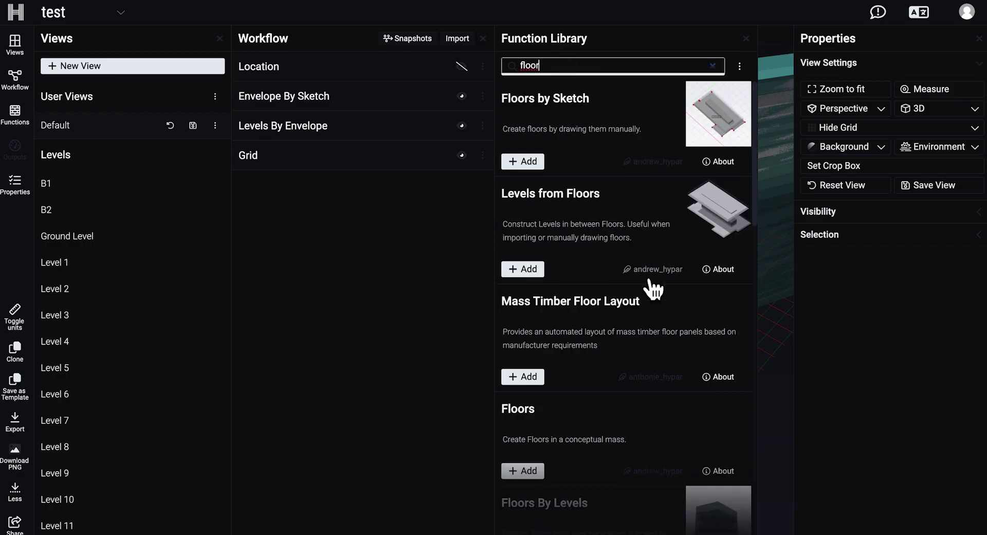
{"action": "scroll", "coordinate": [647, 277], "scroll_direction": "down", "scroll_amount": 8}
{"action": "scroll", "coordinate": [646, 277], "scroll_direction": "up", "scroll_amount": 3}
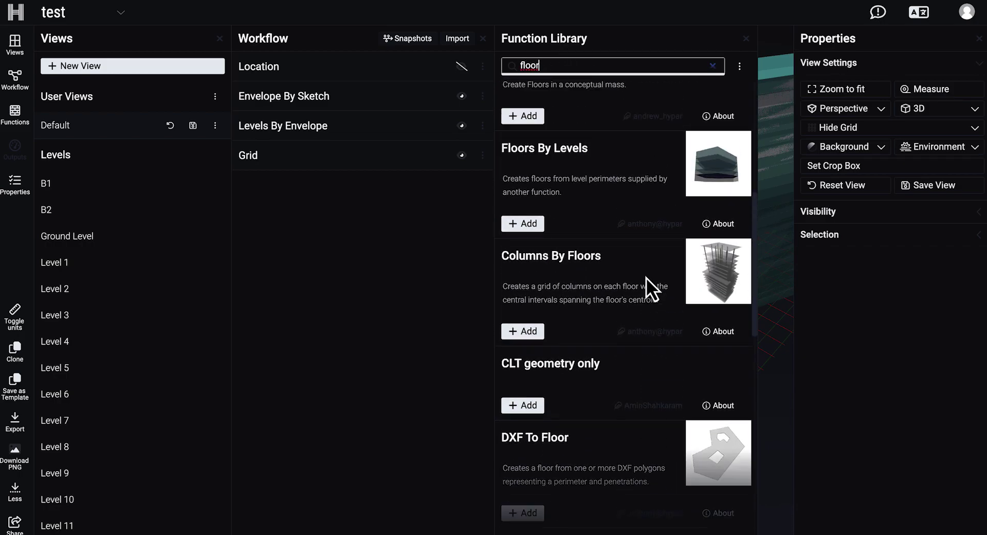
{"action": "left_click", "coordinate": [517, 257]}
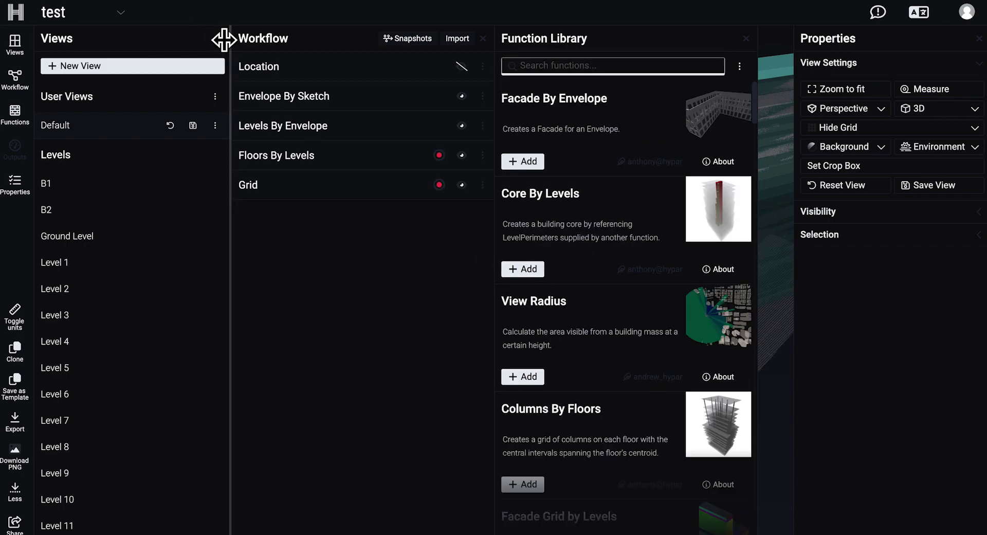
{"action": "left_click", "coordinate": [222, 39]}
{"action": "left_click", "coordinate": [548, 38]}
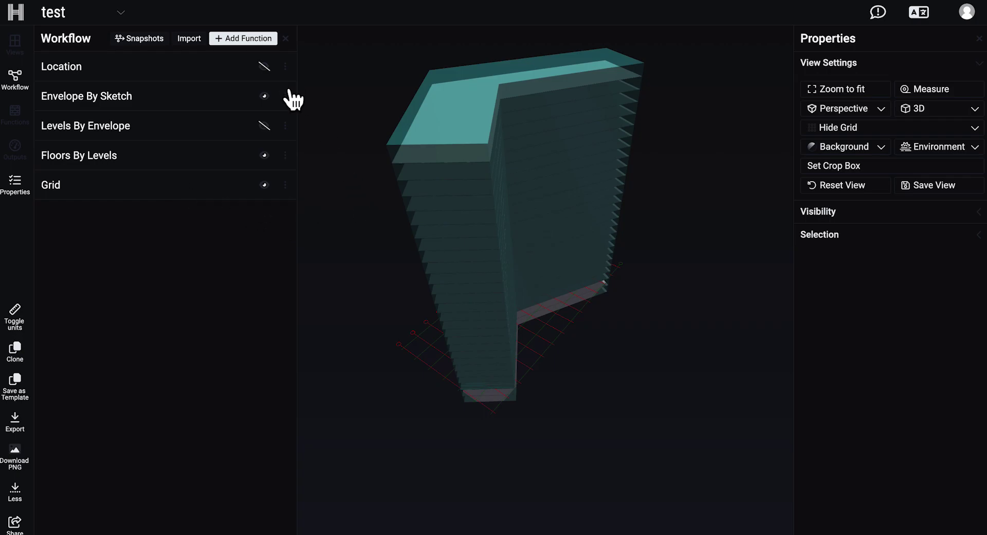
{"action": "left_click", "coordinate": [254, 40]}
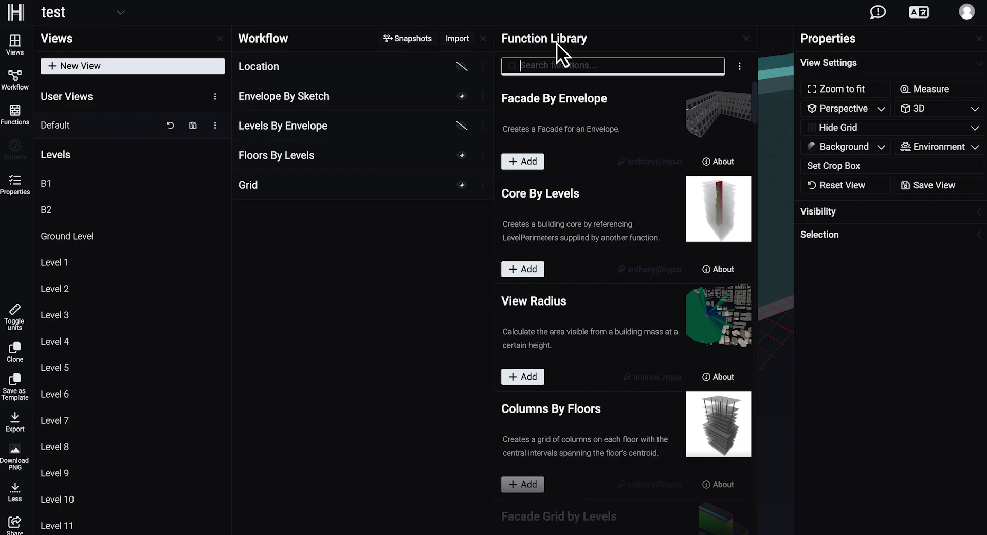
Step: Search 'core' and add the Core function, placing a dark service core above the roof
{"action": "type", "text": "core"}
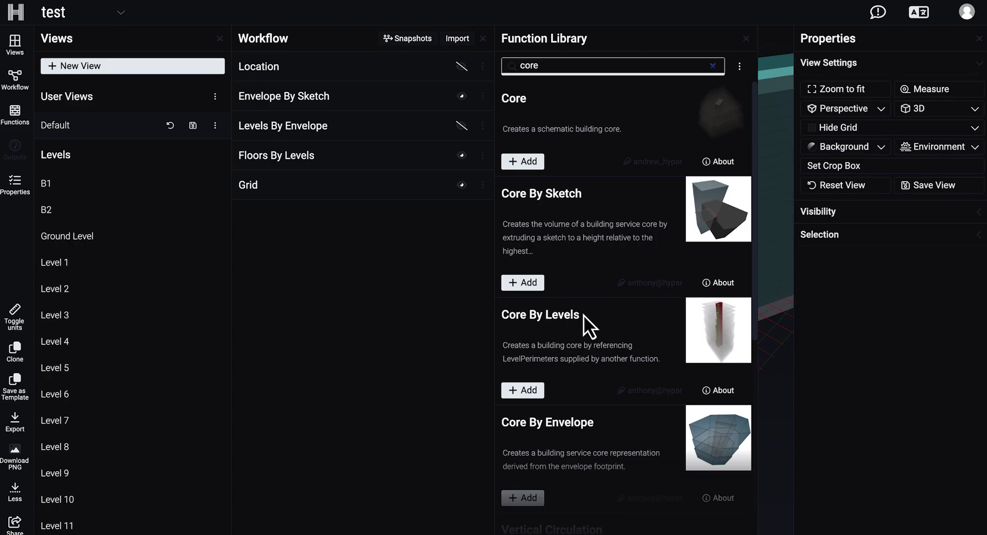
{"action": "left_click", "coordinate": [533, 161]}
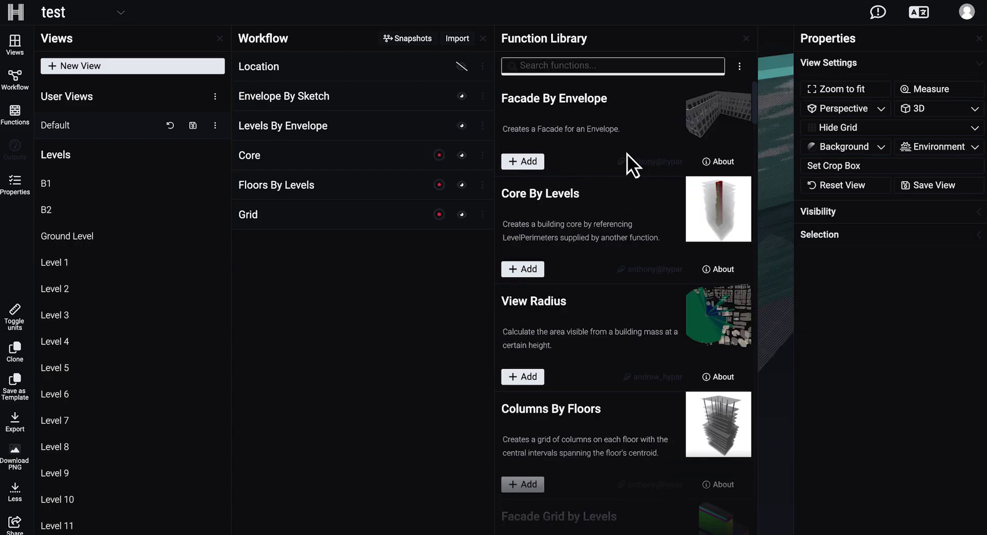
{"action": "left_click", "coordinate": [746, 39]}
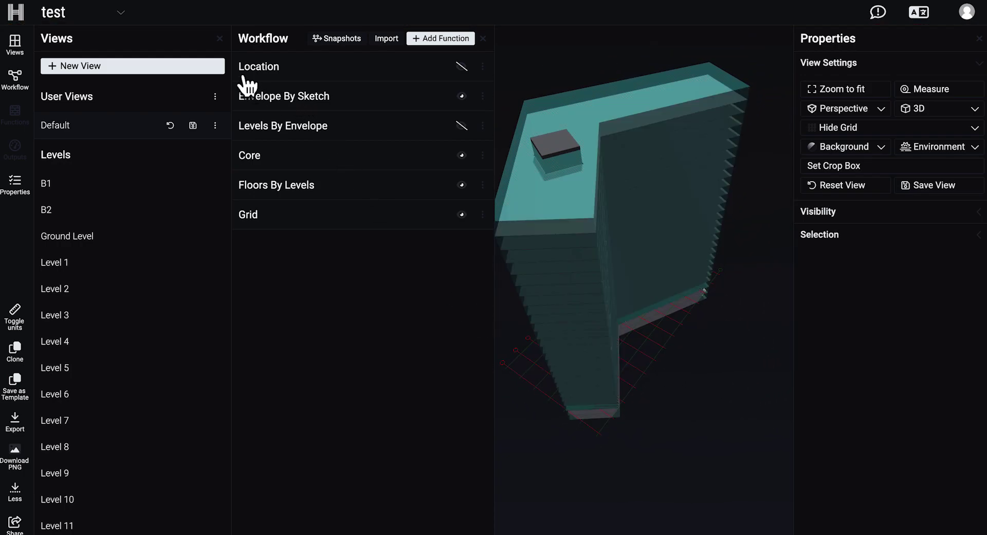
{"action": "left_click", "coordinate": [219, 39]}
{"action": "mouse_move", "coordinate": [370, 213]}
{"action": "left_mouse_down"}
{"action": "mouse_move", "coordinate": [379, 208]}
{"action": "mouse_move", "coordinate": [363, 196]}
{"action": "mouse_move", "coordinate": [378, 209]}
{"action": "left_mouse_up"}
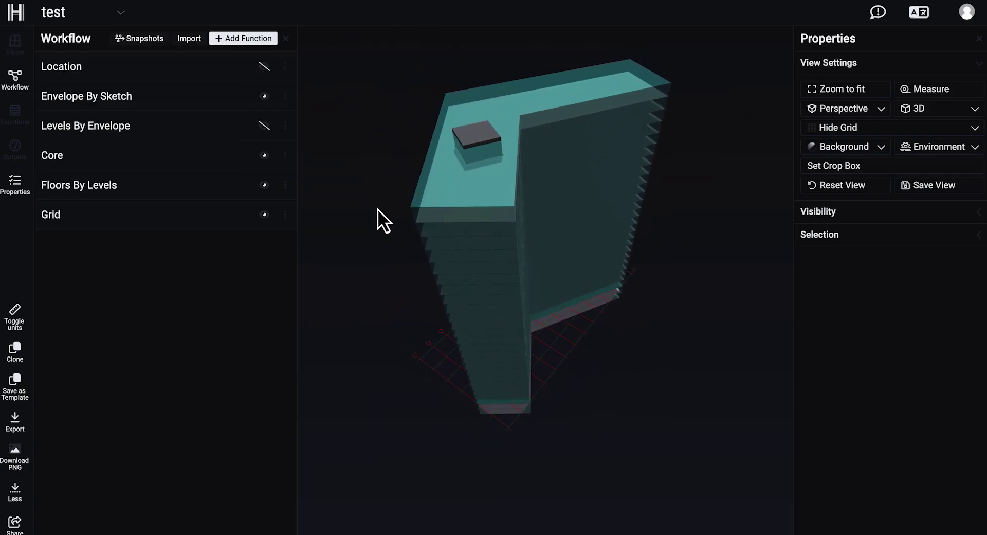
Step: Add Columns By Floors via a 'col' search and expand its 7 m grid, 45°, 1,1 m diameter settings
{"action": "left_click", "coordinate": [252, 39]}
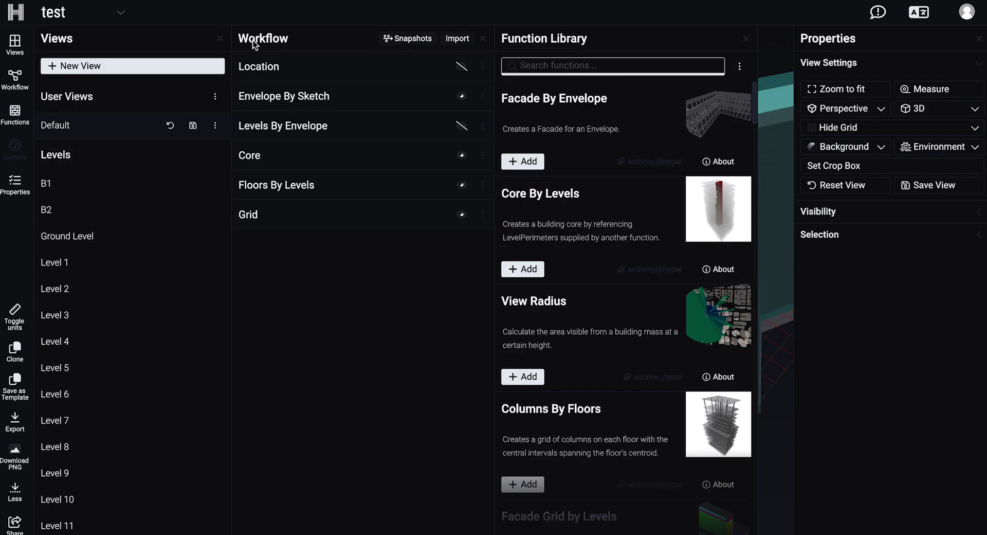
{"action": "left_click", "coordinate": [572, 65]}
{"action": "type", "text": "col"}
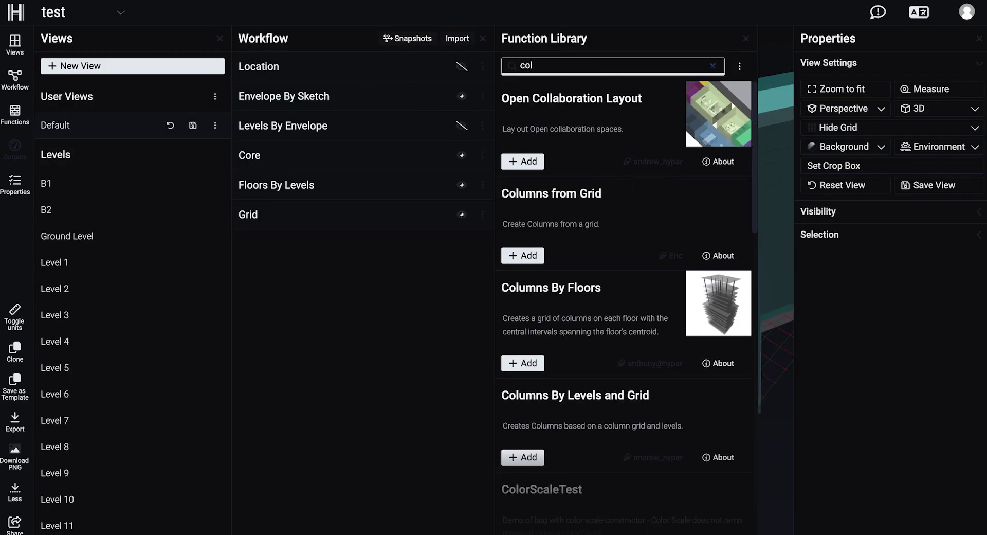
{"action": "left_click", "coordinate": [532, 363]}
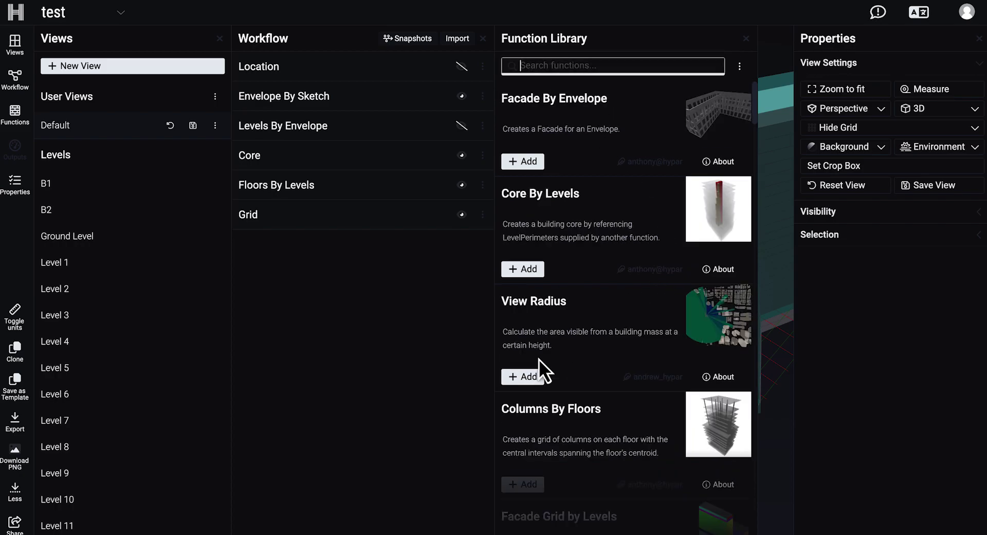
{"action": "left_click", "coordinate": [746, 39]}
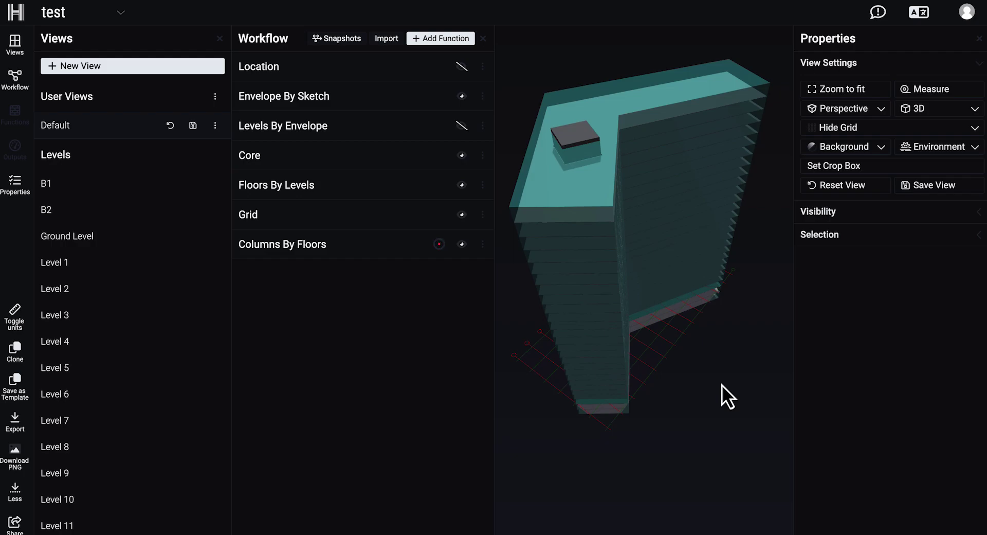
{"action": "left_click_drag", "start_coordinate": [723, 383], "coordinate": [687, 360]}
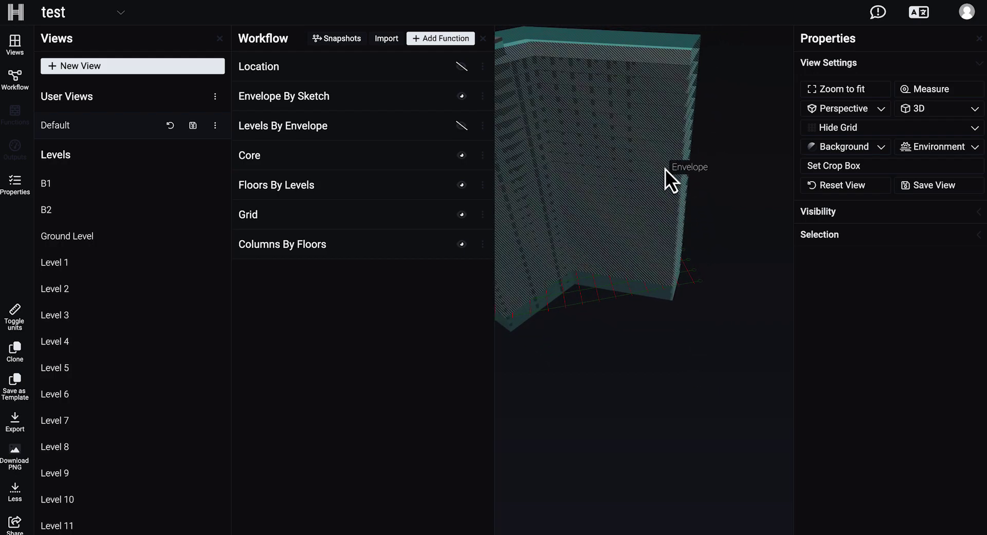
{"action": "mouse_move", "coordinate": [712, 155]}
{"action": "left_mouse_down"}
{"action": "mouse_move", "coordinate": [690, 350]}
{"action": "mouse_move", "coordinate": [655, 366]}
{"action": "mouse_move", "coordinate": [653, 381]}
{"action": "mouse_move", "coordinate": [688, 331]}
{"action": "mouse_move", "coordinate": [659, 323]}
{"action": "mouse_move", "coordinate": [645, 333]}
{"action": "mouse_move", "coordinate": [702, 349]}
{"action": "mouse_move", "coordinate": [700, 214]}
{"action": "mouse_move", "coordinate": [501, 170]}
{"action": "left_mouse_up"}
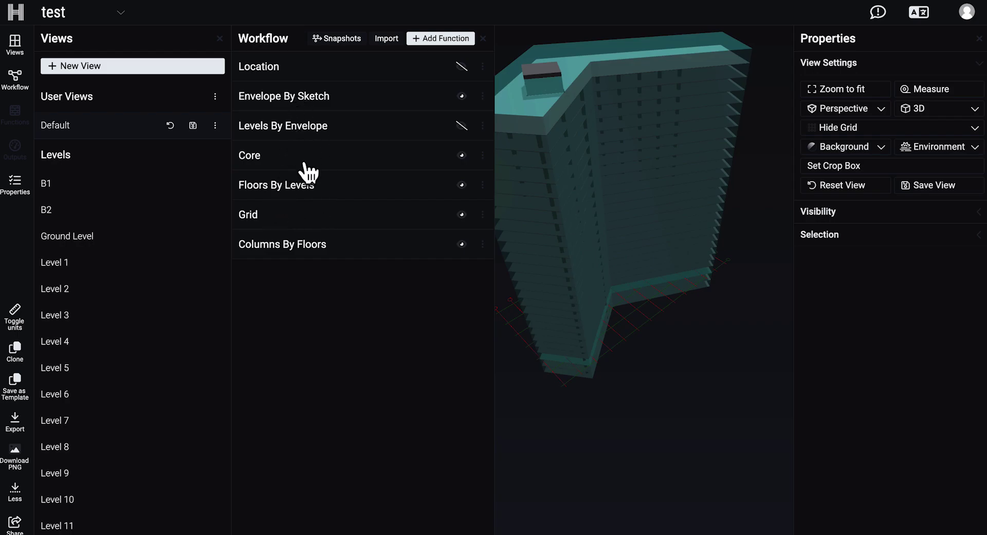
{"action": "left_click", "coordinate": [343, 252]}
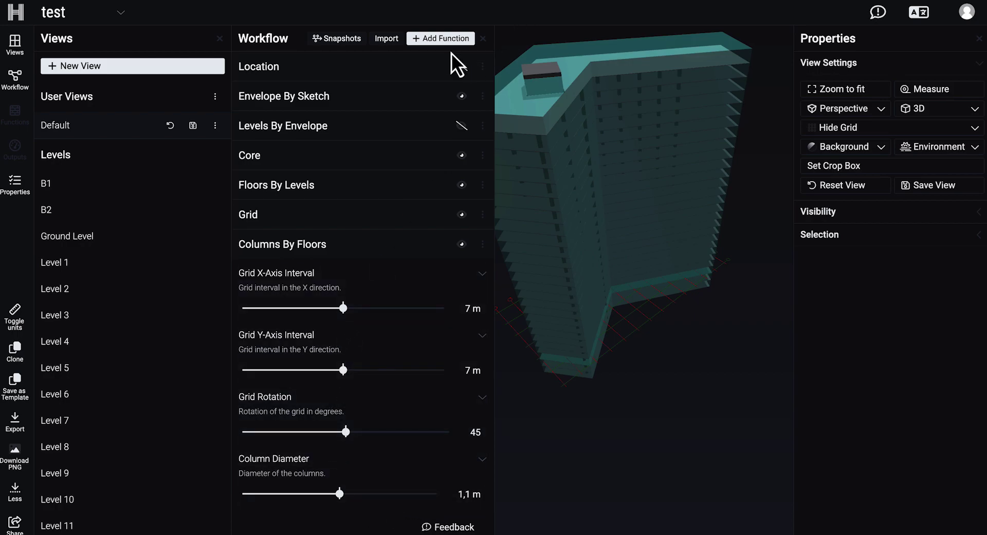
Step: Add Facade By Envelope to clad the tower and collapse the Columns By Floors settings
{"action": "left_click", "coordinate": [220, 39]}
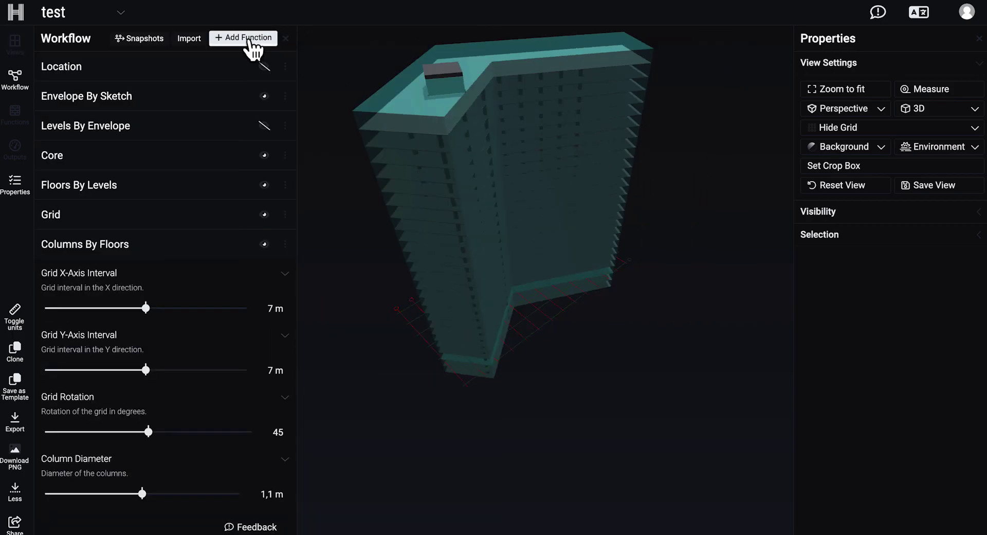
{"action": "left_click", "coordinate": [273, 38]}
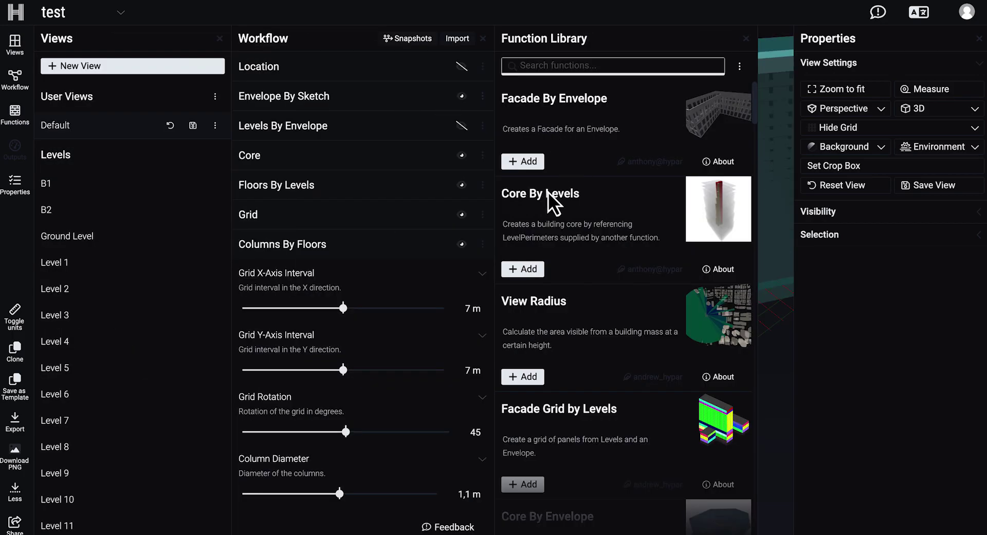
{"action": "left_click", "coordinate": [523, 161]}
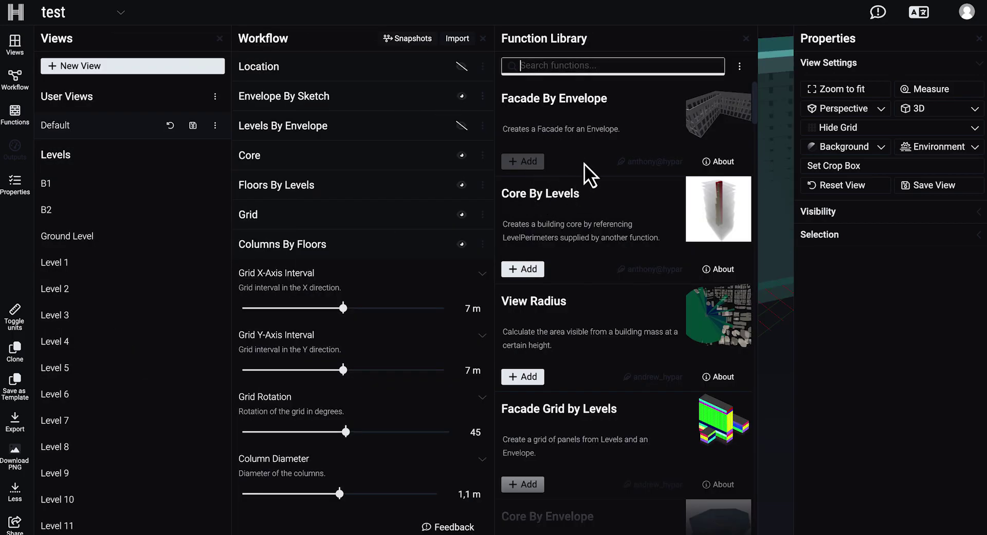
{"action": "left_click", "coordinate": [746, 39]}
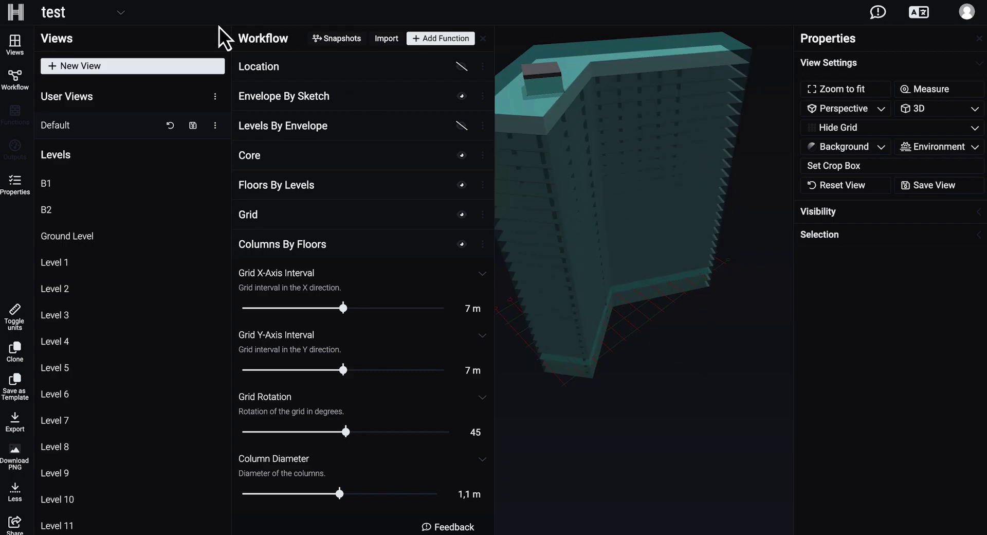
{"action": "left_click", "coordinate": [220, 39]}
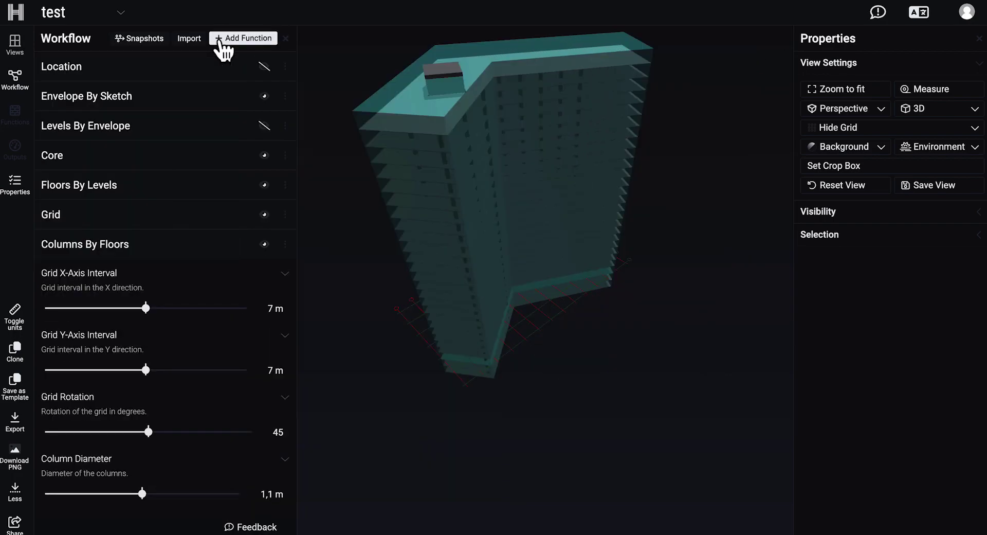
{"action": "left_click", "coordinate": [184, 252]}
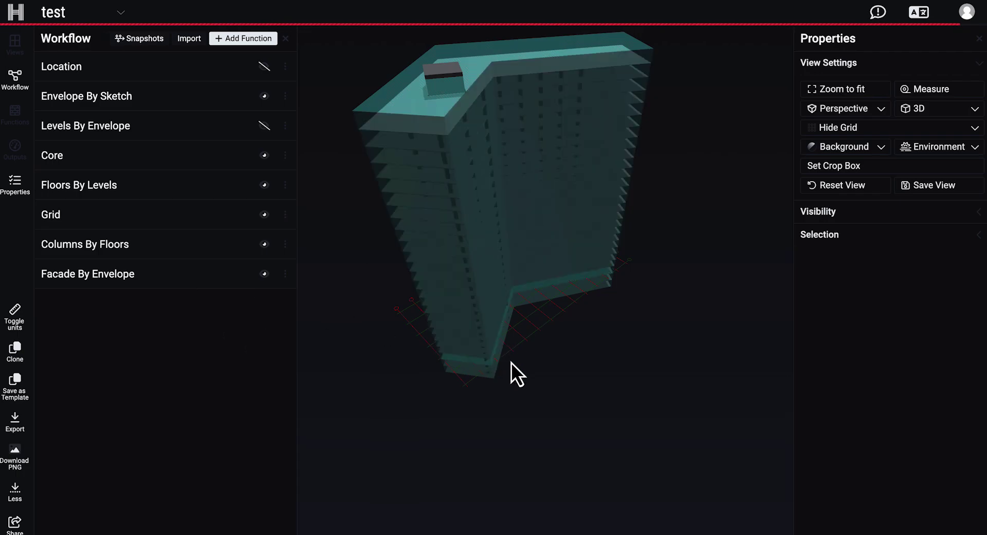
{"action": "left_click_drag", "start_coordinate": [525, 372], "coordinate": [570, 388]}
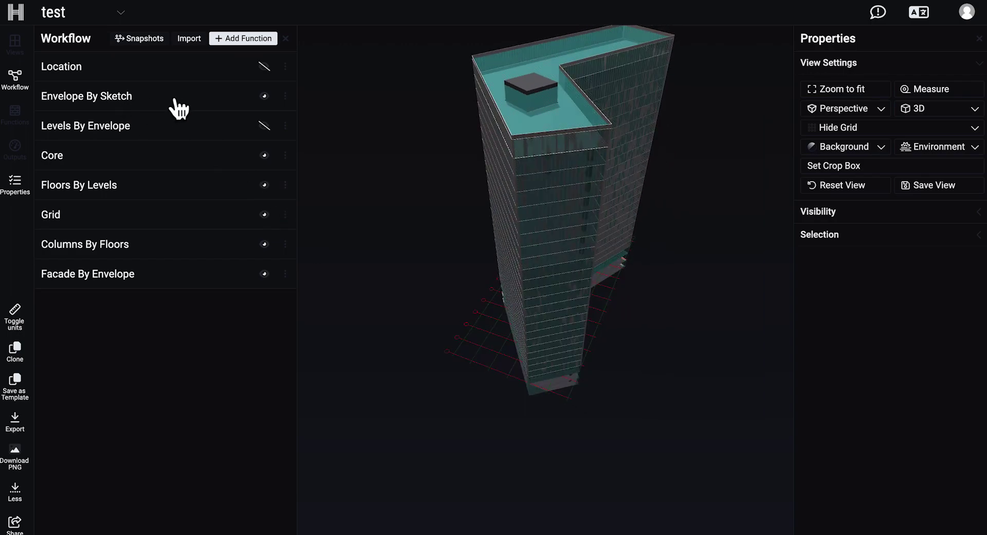
Step: Set Envelope By Sketch's visibility to Hide so the sketched mass disappears
{"action": "left_click", "coordinate": [264, 96]}
{"action": "left_click", "coordinate": [204, 144]}
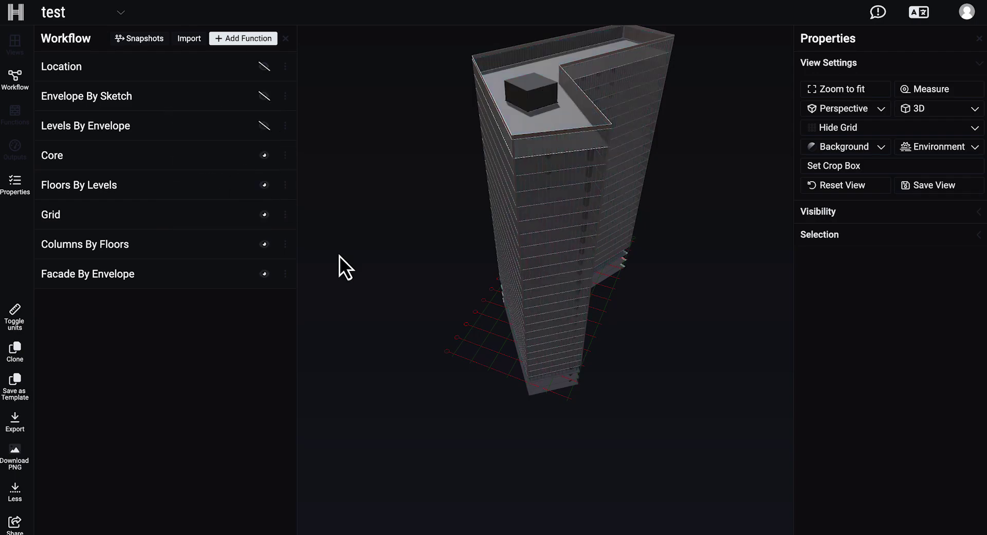
{"action": "mouse_move", "coordinate": [359, 259]}
{"action": "left_mouse_down"}
{"action": "mouse_move", "coordinate": [656, 375]}
{"action": "mouse_move", "coordinate": [301, 301]}
{"action": "mouse_move", "coordinate": [389, 335]}
{"action": "mouse_move", "coordinate": [655, 394]}
{"action": "mouse_move", "coordinate": [631, 396]}
{"action": "mouse_move", "coordinate": [678, 409]}
{"action": "mouse_move", "coordinate": [656, 391]}
{"action": "left_mouse_up"}
{"action": "left_click", "coordinate": [233, 34]}
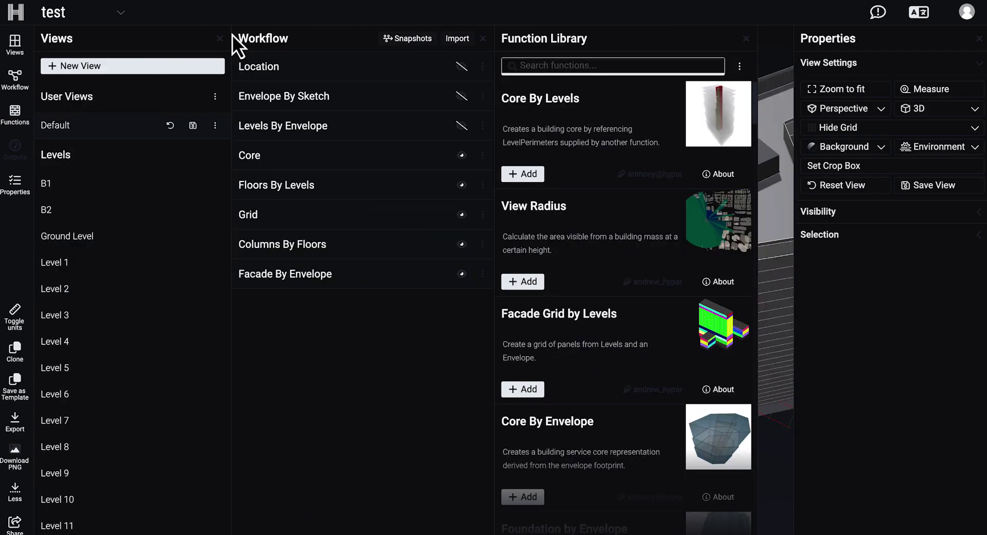
Step: Search 'roof' and add the Roof function, then inspect the tower's new roof from above
{"action": "type", "text": "roof"}
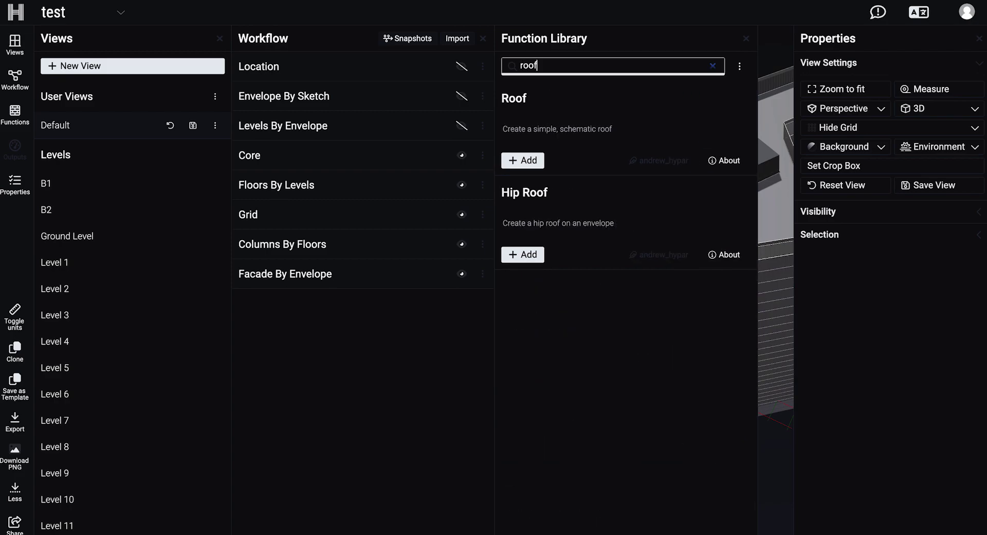
{"action": "left_click", "coordinate": [526, 160]}
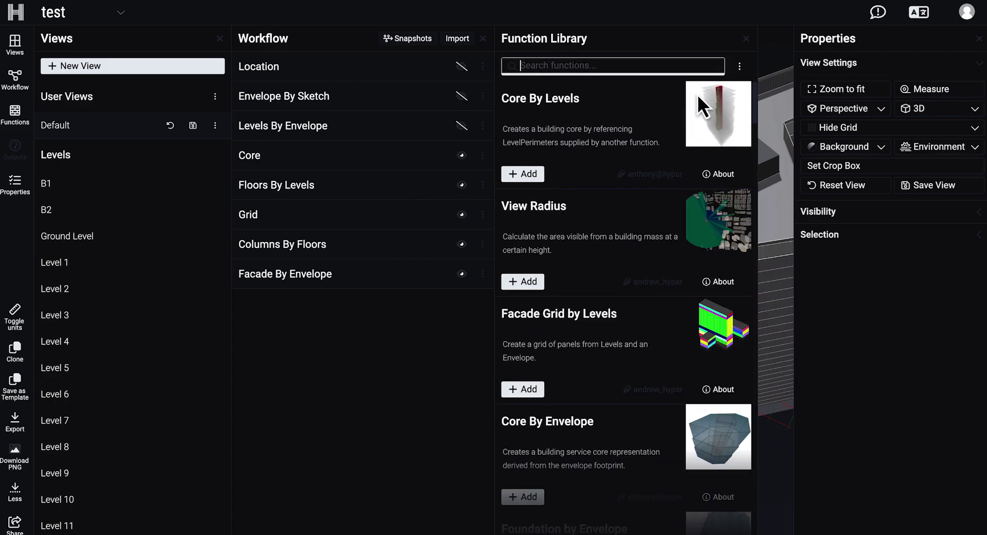
{"action": "left_click", "coordinate": [746, 38]}
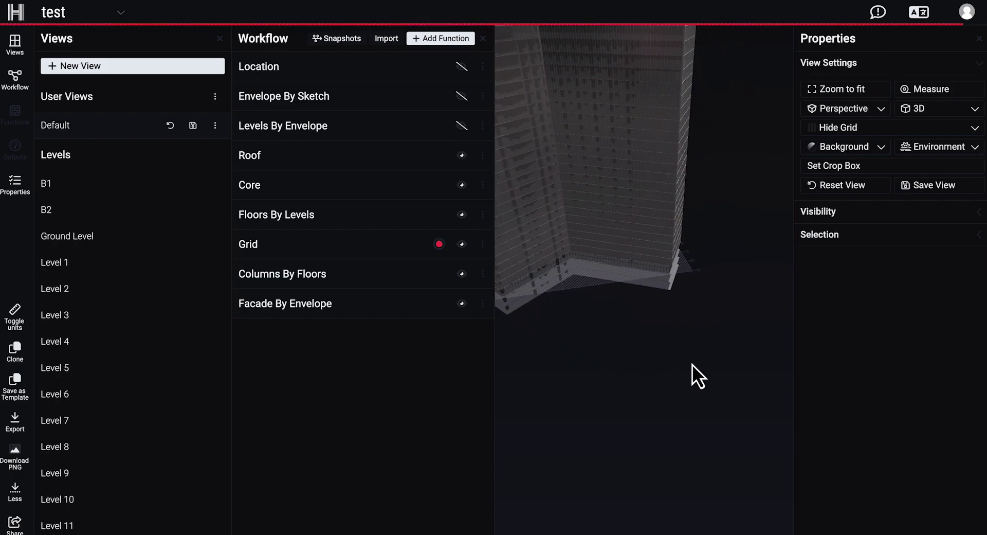
{"action": "left_click_drag", "start_coordinate": [683, 423], "coordinate": [664, 353]}
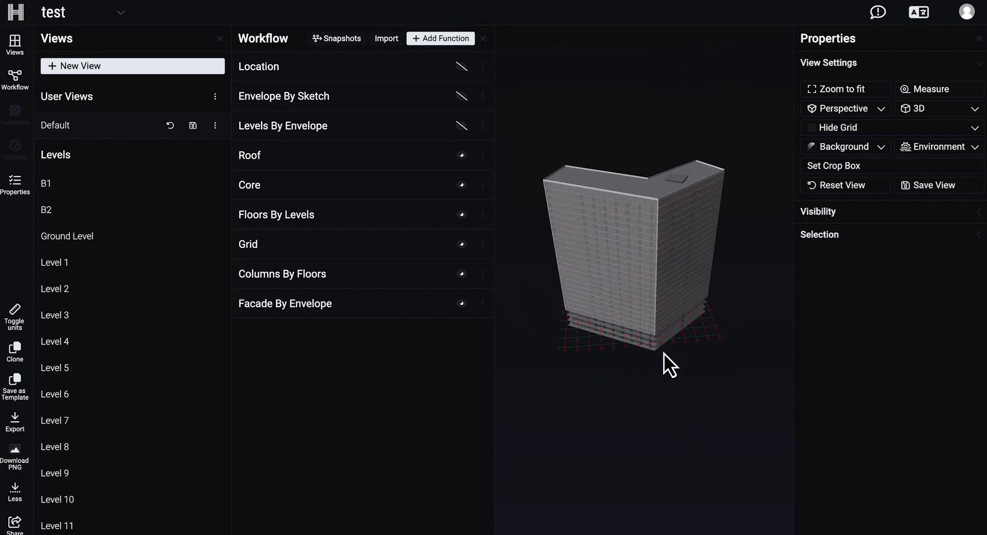
{"action": "scroll", "coordinate": [664, 353], "scroll_direction": "up", "scroll_amount": 5}
{"action": "left_click_drag", "start_coordinate": [708, 390], "coordinate": [643, 388]}
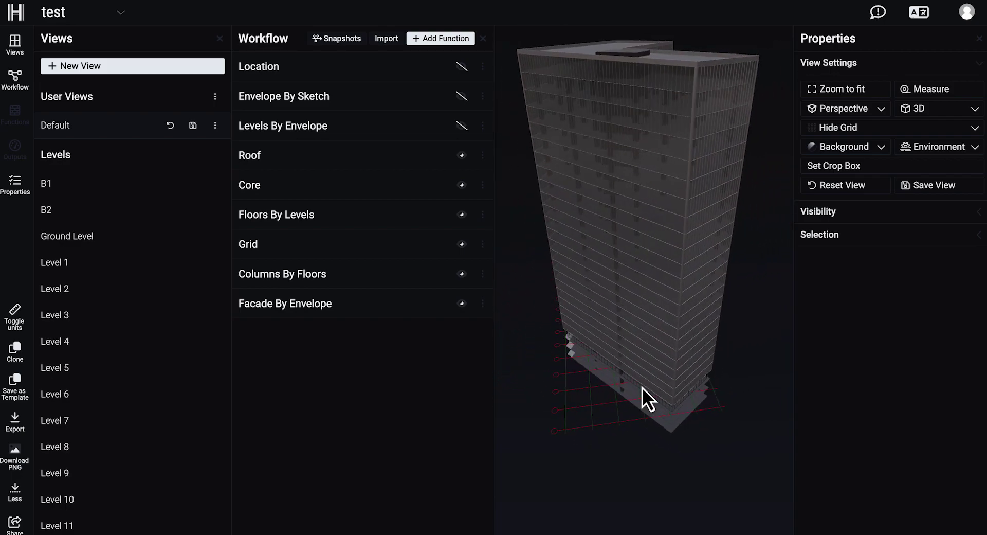
{"action": "left_click", "coordinate": [218, 40]}
{"action": "left_click_drag", "start_coordinate": [387, 204], "coordinate": [464, 211]}
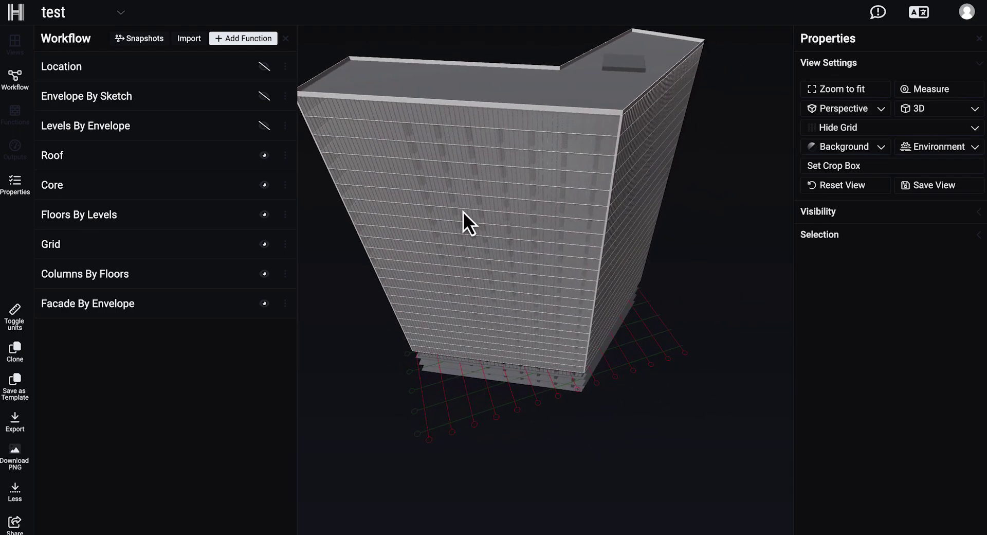
{"action": "left_click", "coordinate": [243, 40]}
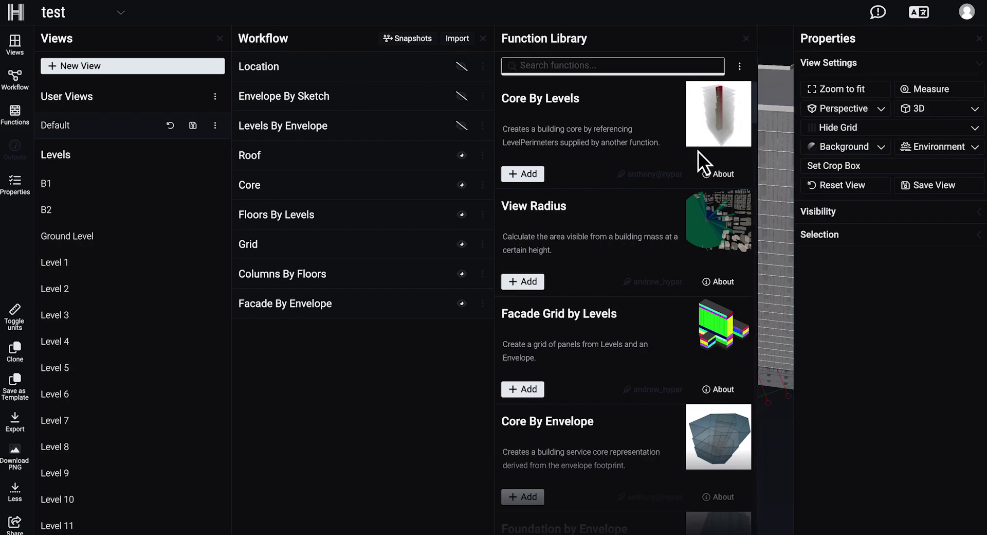
{"action": "scroll", "coordinate": [638, 206], "scroll_direction": "down", "scroll_amount": 20}
{"action": "scroll", "coordinate": [637, 206], "scroll_direction": "down", "scroll_amount": 10}
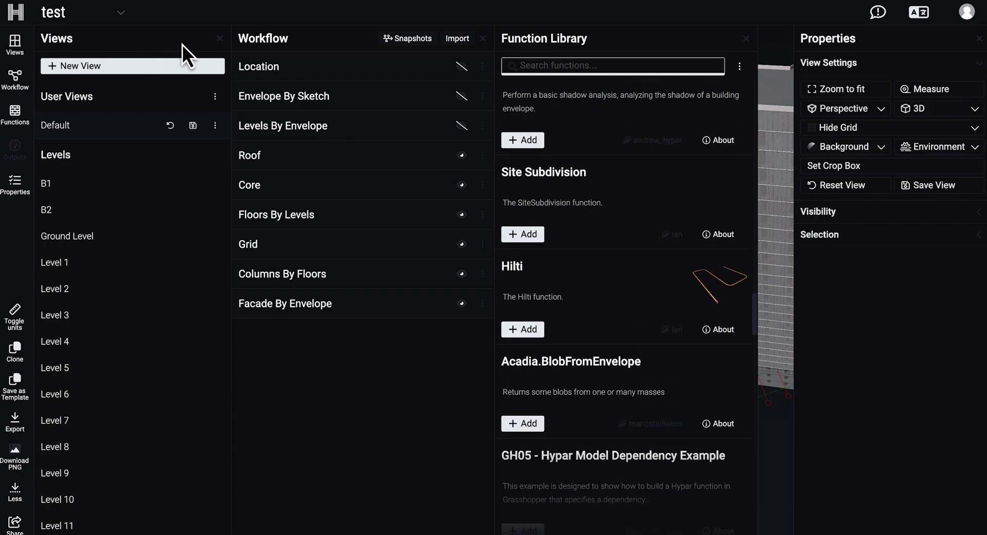
{"action": "left_click", "coordinate": [218, 45]}
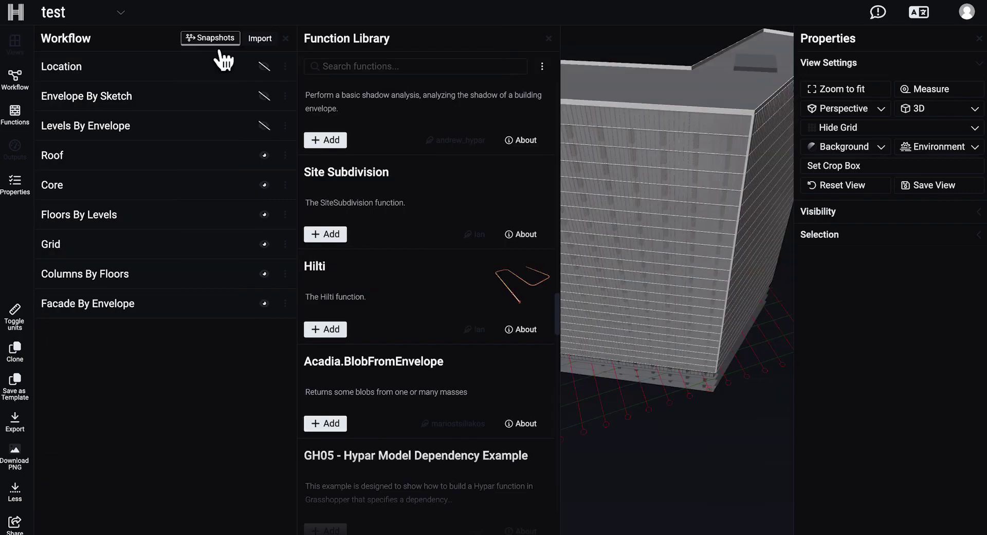
{"action": "left_click", "coordinate": [548, 39]}
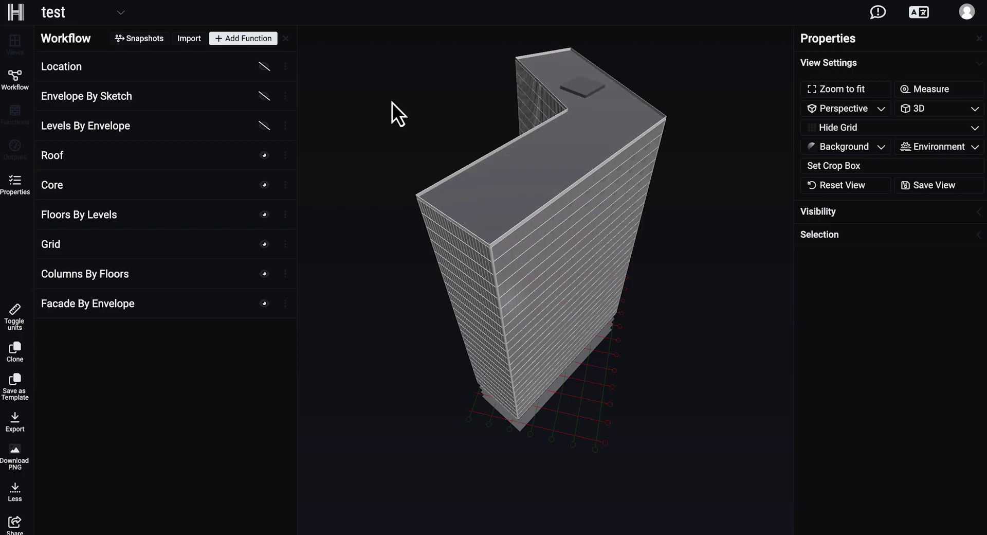
{"action": "scroll", "coordinate": [399, 111], "scroll_direction": "down", "scroll_amount": 3}
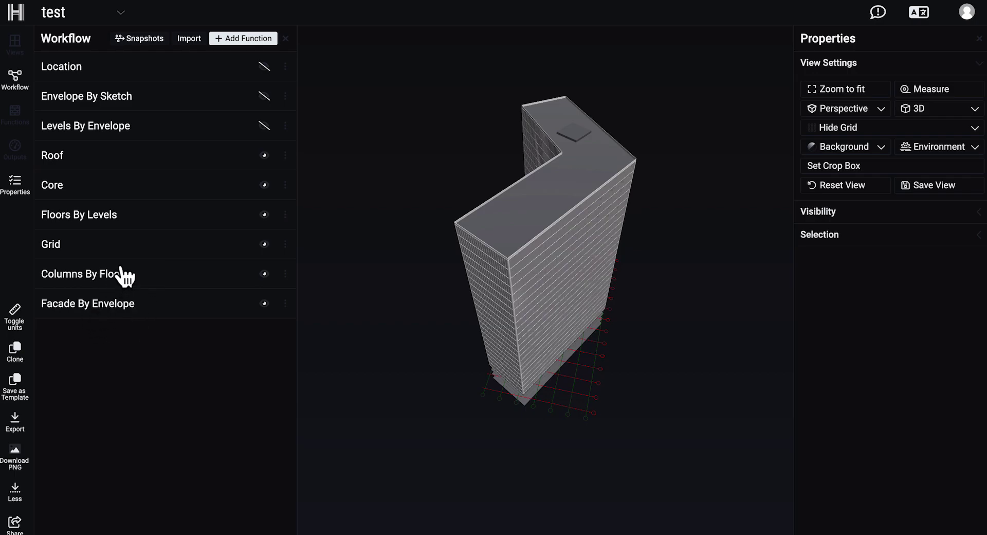
Step: Set Location's visibility to Show for the London context and Grid's visibility to Hide
{"action": "left_click", "coordinate": [264, 66]}
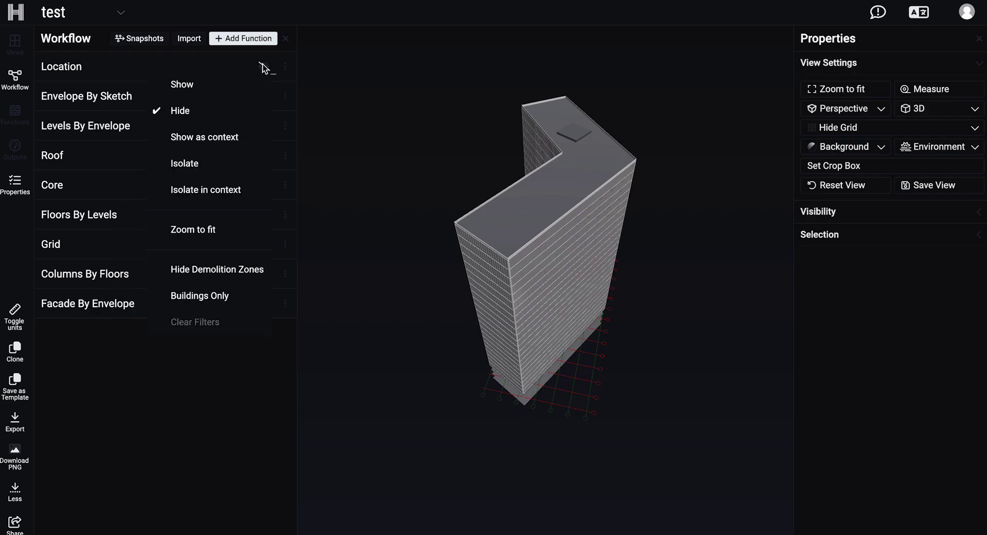
{"action": "left_click", "coordinate": [212, 85]}
{"action": "scroll", "coordinate": [433, 173], "scroll_direction": "down", "scroll_amount": 3}
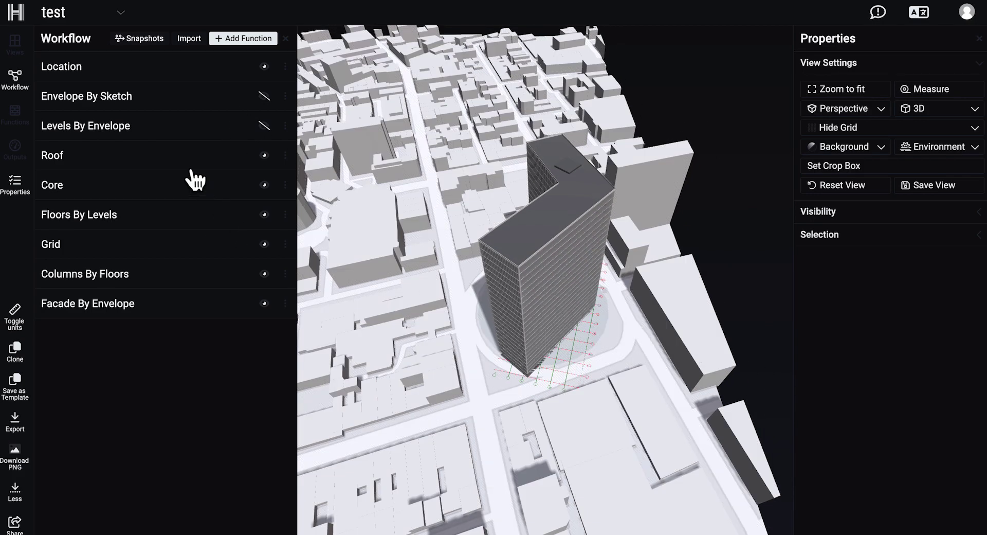
{"action": "left_click", "coordinate": [264, 245]}
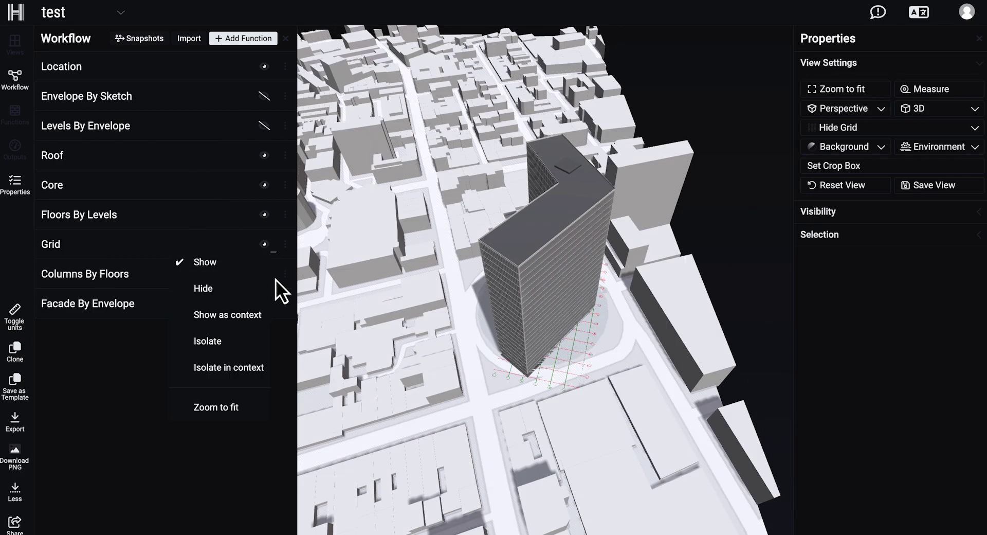
{"action": "left_click", "coordinate": [221, 290]}
{"action": "left_click_drag", "start_coordinate": [485, 227], "coordinate": [356, 170]}
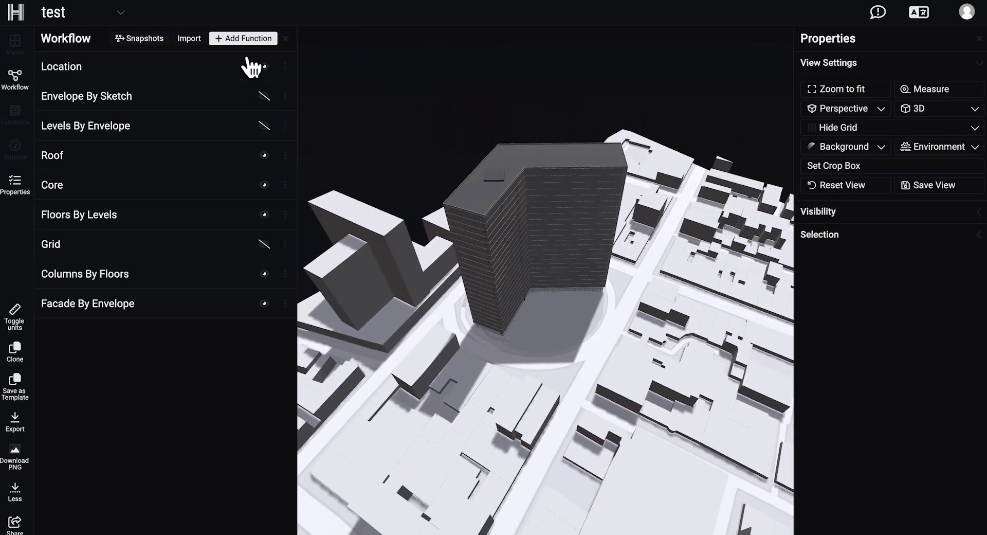
Step: Add the View Radius analysis and inspect its teal isovist over London
{"action": "left_click", "coordinate": [249, 40]}
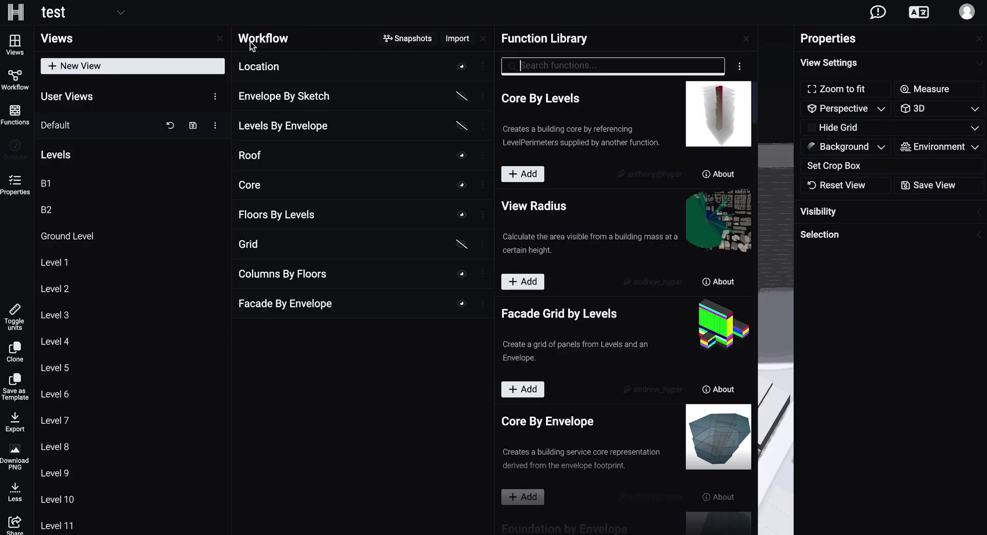
{"action": "left_click", "coordinate": [221, 39]}
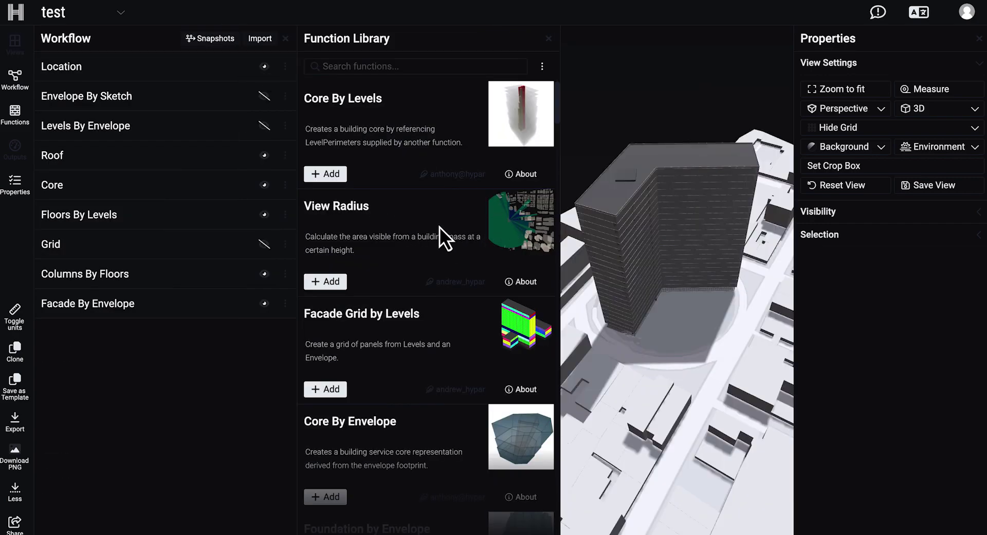
{"action": "left_click", "coordinate": [332, 281]}
{"action": "left_click", "coordinate": [547, 42]}
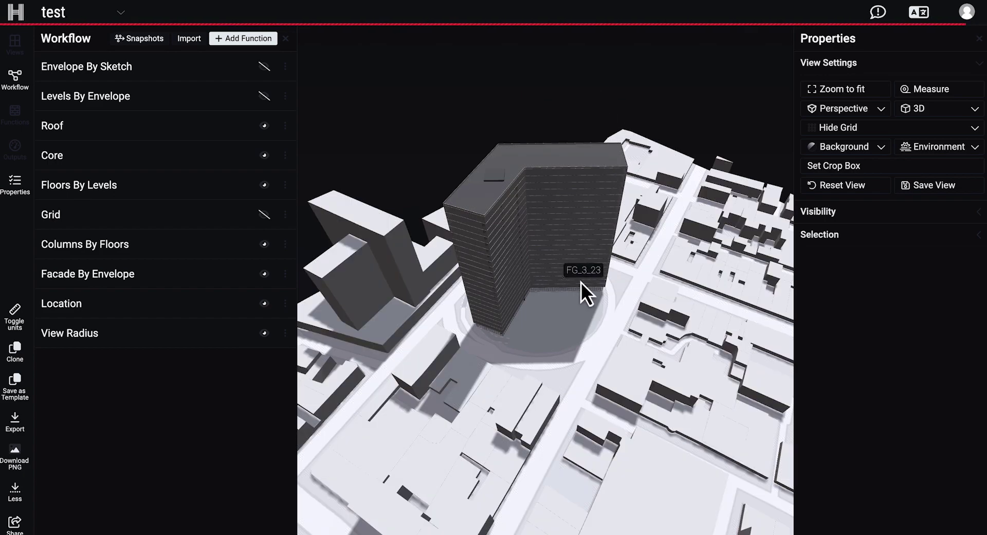
{"action": "left_click_drag", "start_coordinate": [595, 114], "coordinate": [575, 90]}
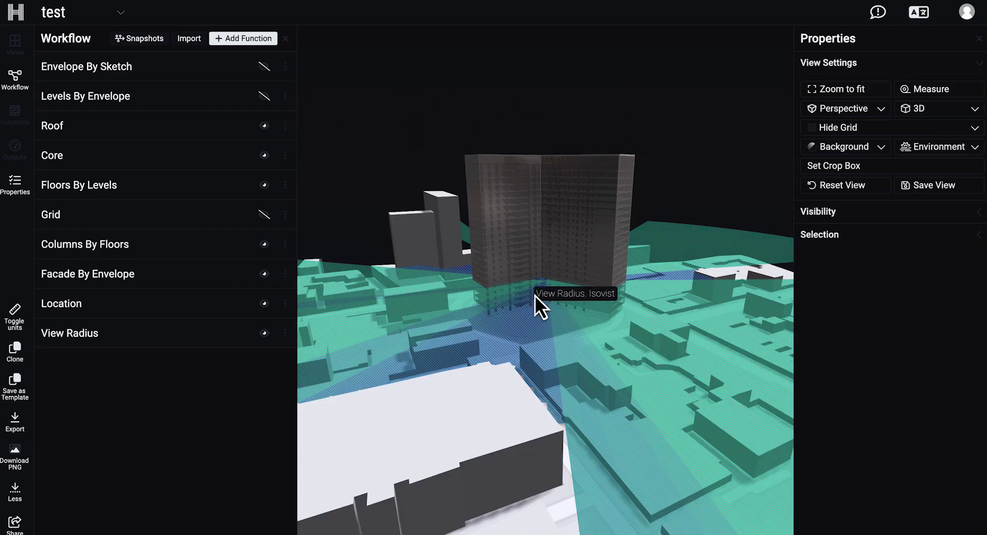
{"action": "left_click_drag", "start_coordinate": [652, 229], "coordinate": [483, 243]}
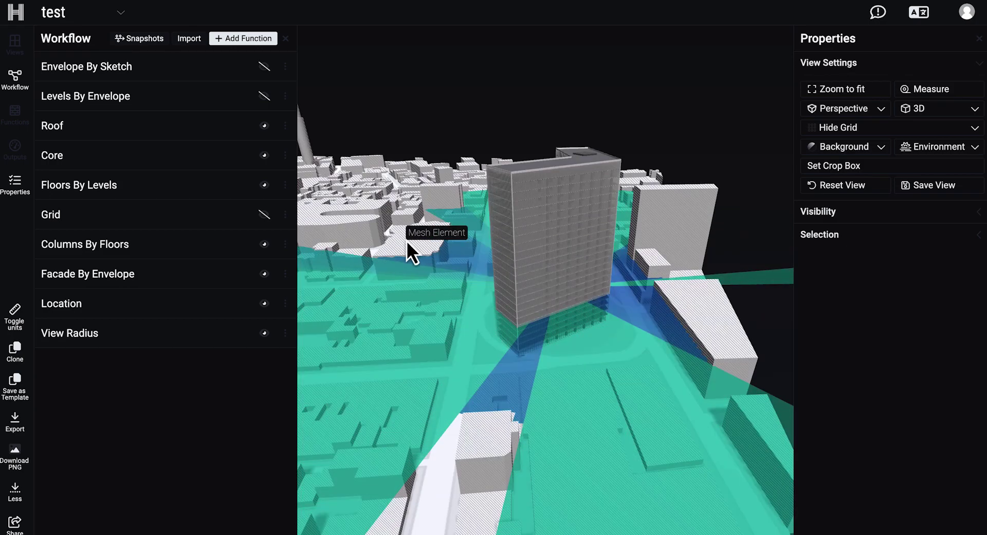
{"action": "left_click_drag", "start_coordinate": [415, 254], "coordinate": [502, 266]}
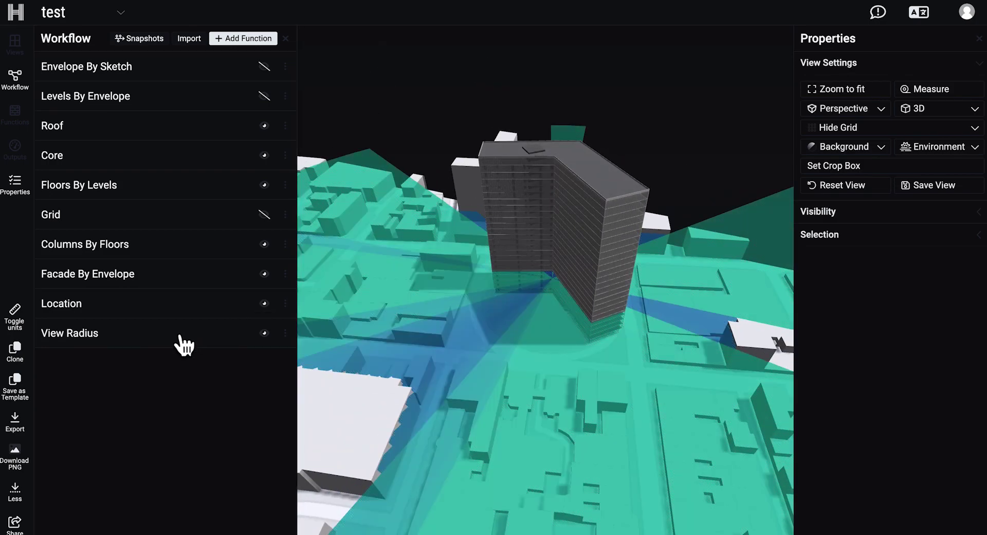
Step: Raise the View Radius test height from 20 m to 51 m, review it, then hide its results
{"action": "left_click", "coordinate": [181, 338]}
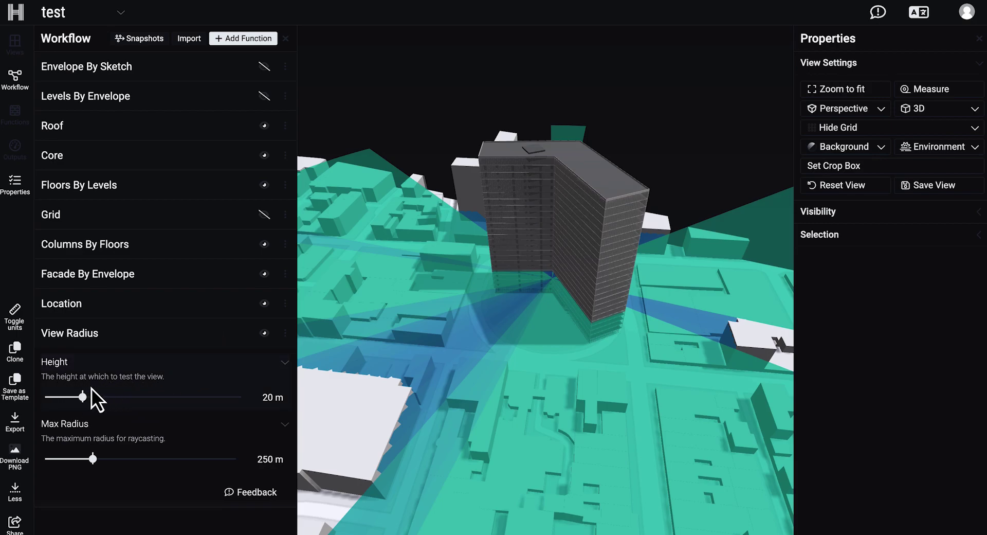
{"action": "left_click_drag", "start_coordinate": [85, 399], "coordinate": [144, 401]}
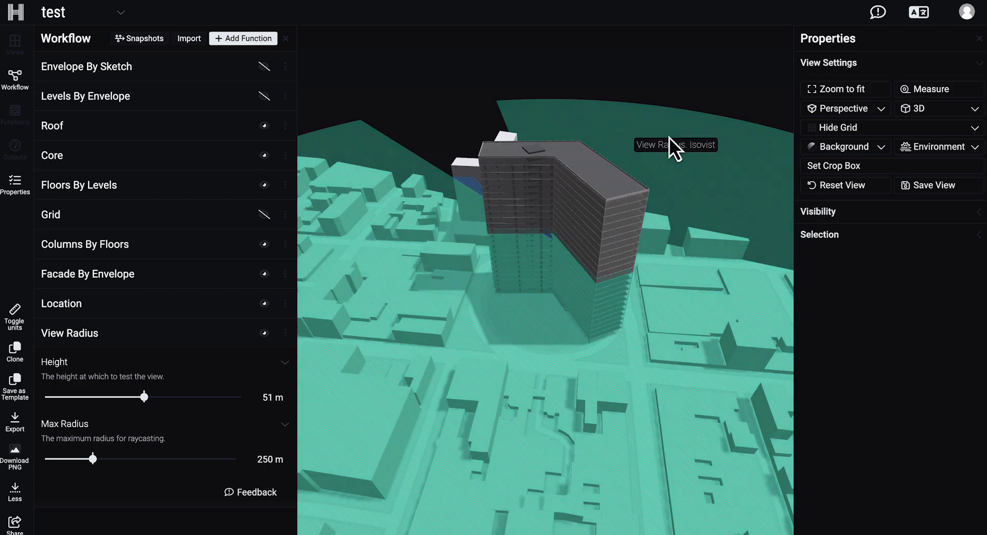
{"action": "left_click_drag", "start_coordinate": [658, 142], "coordinate": [612, 142]}
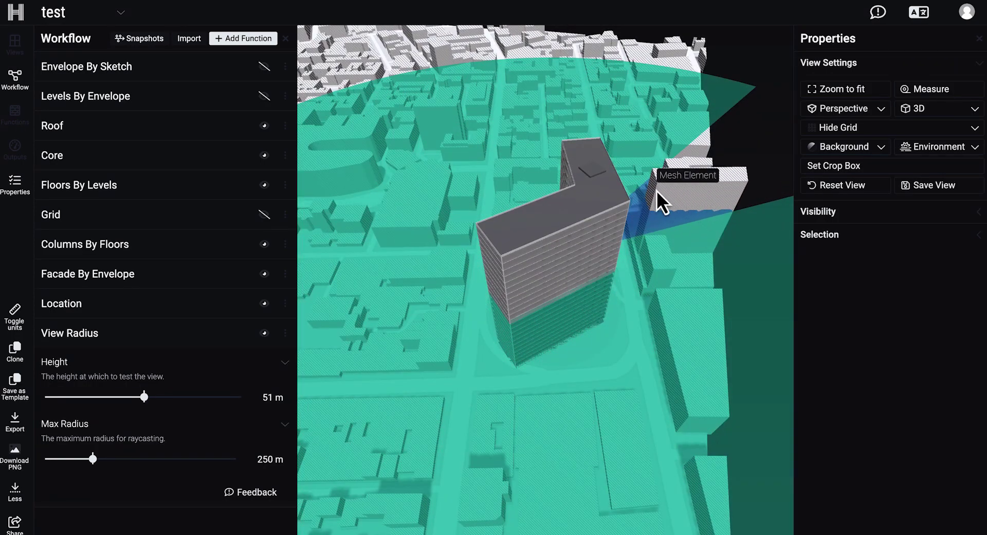
{"action": "left_click_drag", "start_coordinate": [698, 206], "coordinate": [627, 238]}
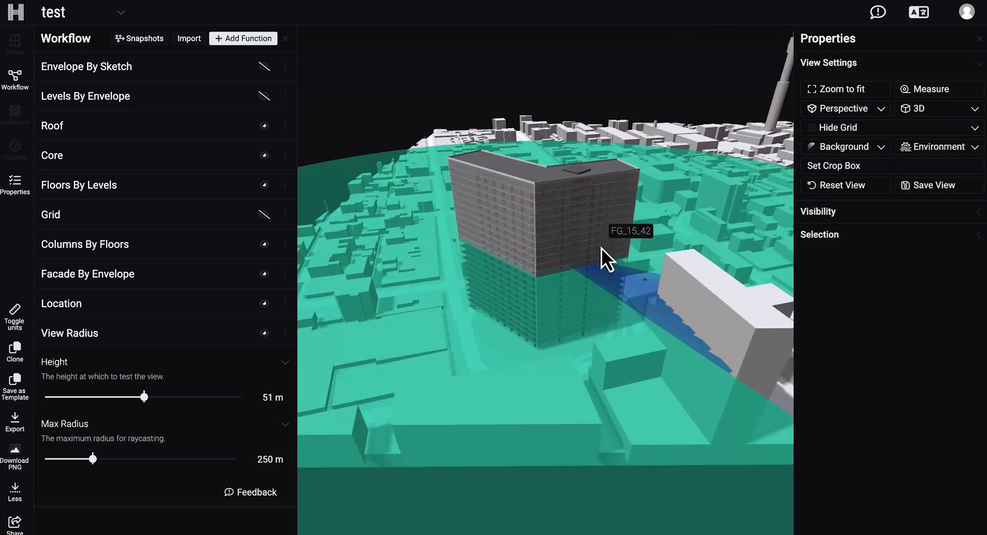
{"action": "left_click_drag", "start_coordinate": [586, 280], "coordinate": [570, 301]}
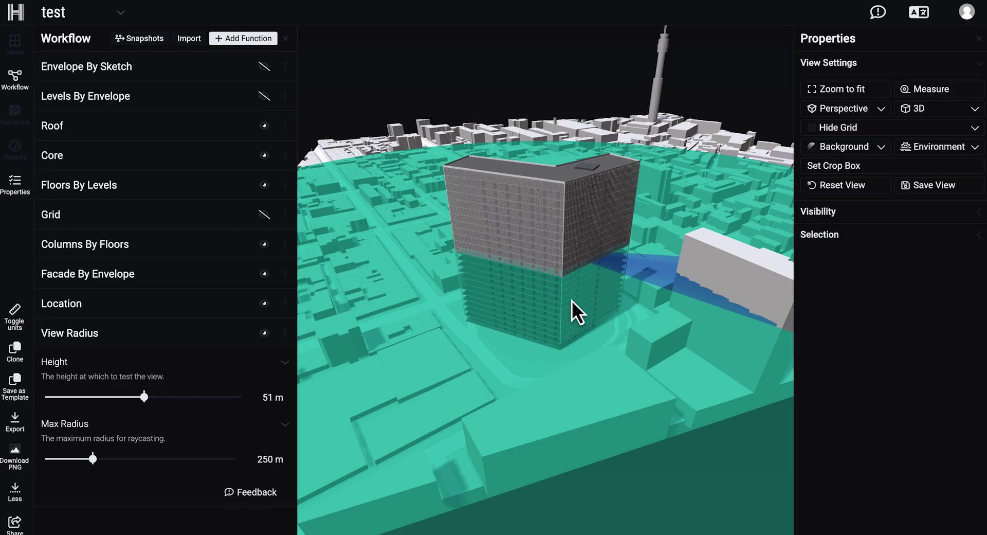
{"action": "left_click_drag", "start_coordinate": [507, 289], "coordinate": [532, 312]}
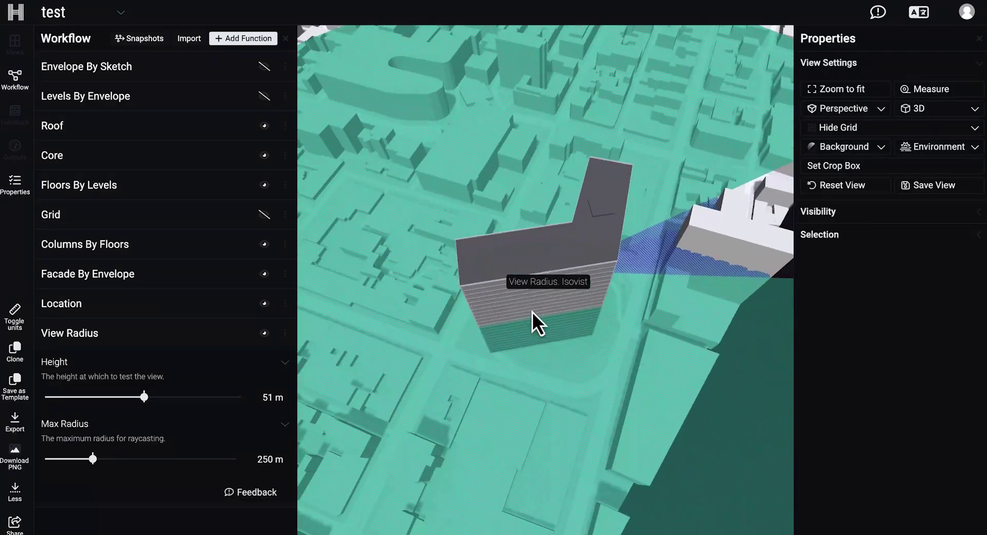
{"action": "left_click_drag", "start_coordinate": [629, 305], "coordinate": [619, 295]}
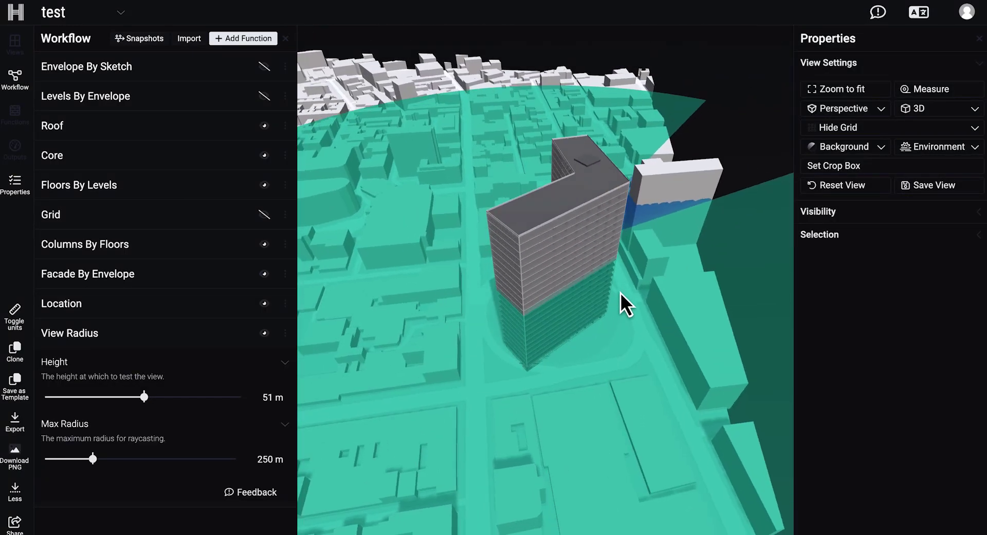
{"action": "left_click", "coordinate": [724, 106]}
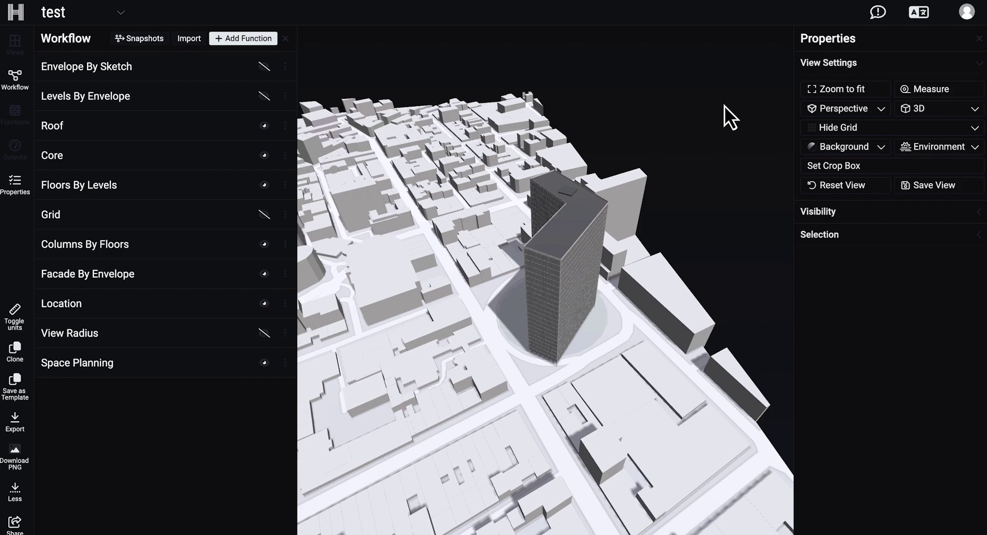
Step: Search 'ana' and add both Solar Analysis and Shadow Analysis to the workflow
{"action": "left_click", "coordinate": [261, 39]}
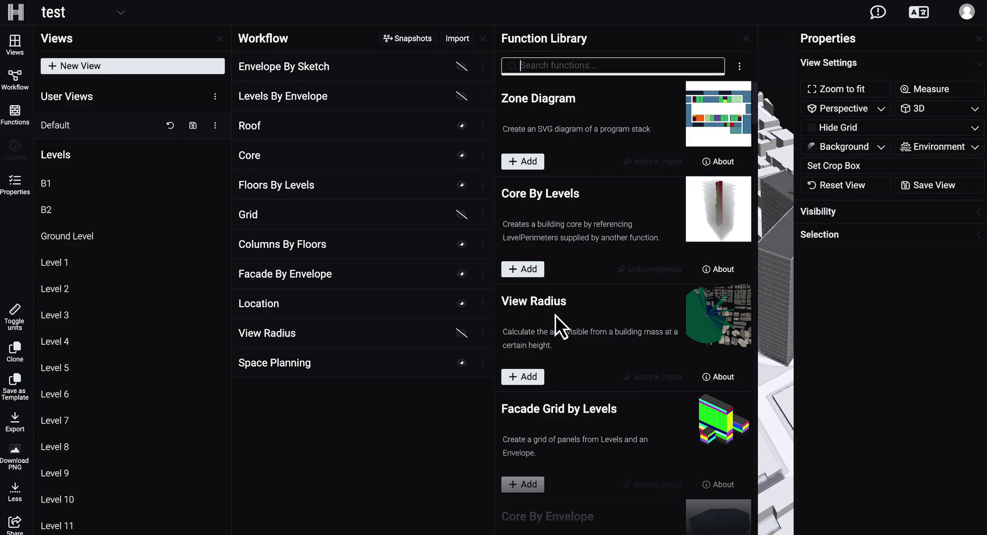
{"action": "type", "text": "ana"}
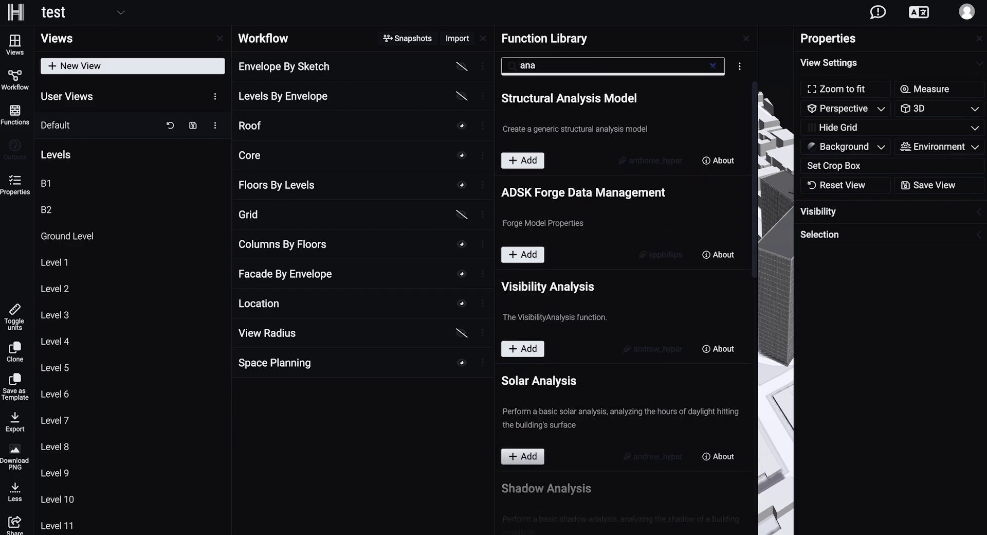
{"action": "scroll", "coordinate": [606, 273], "scroll_direction": "down", "scroll_amount": 5}
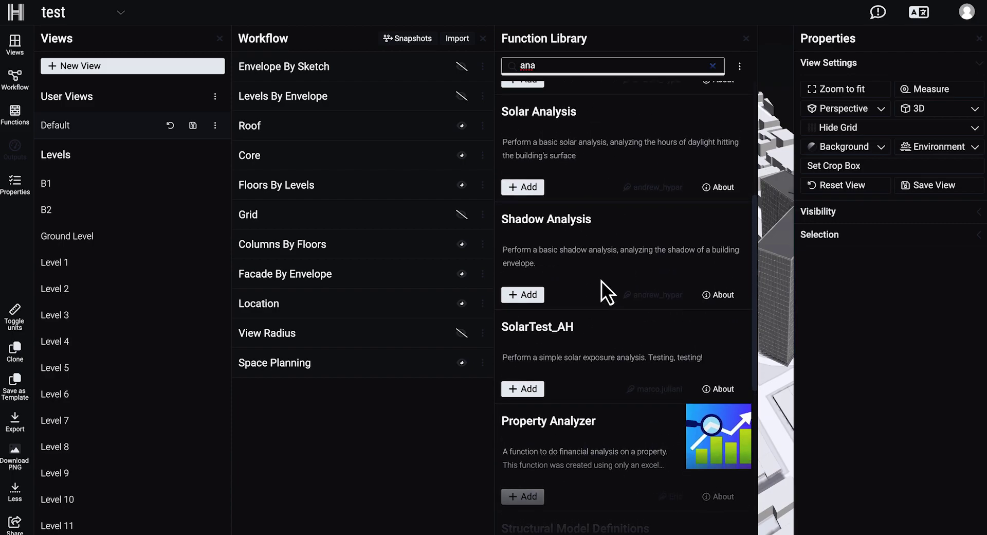
{"action": "left_click", "coordinate": [525, 177]}
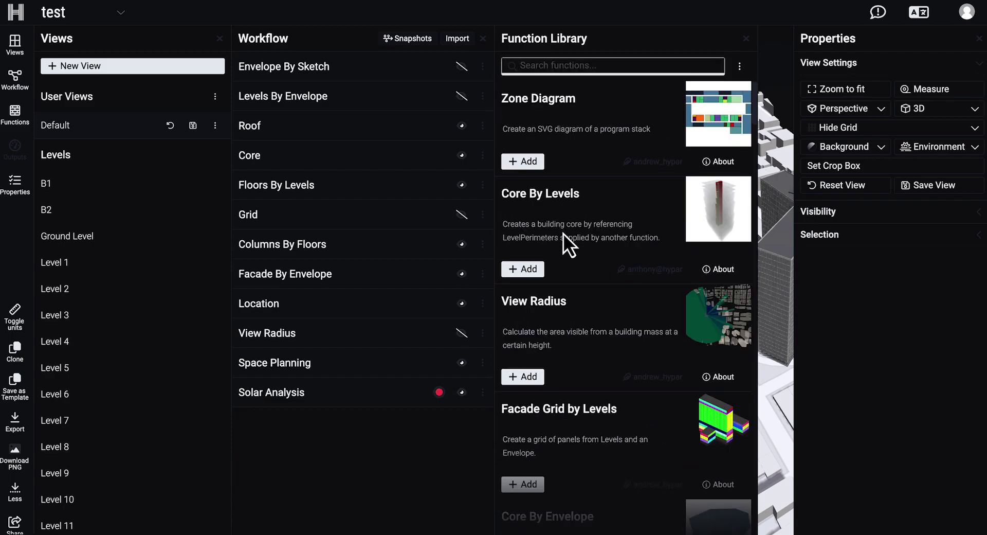
{"action": "type", "text": "ana"}
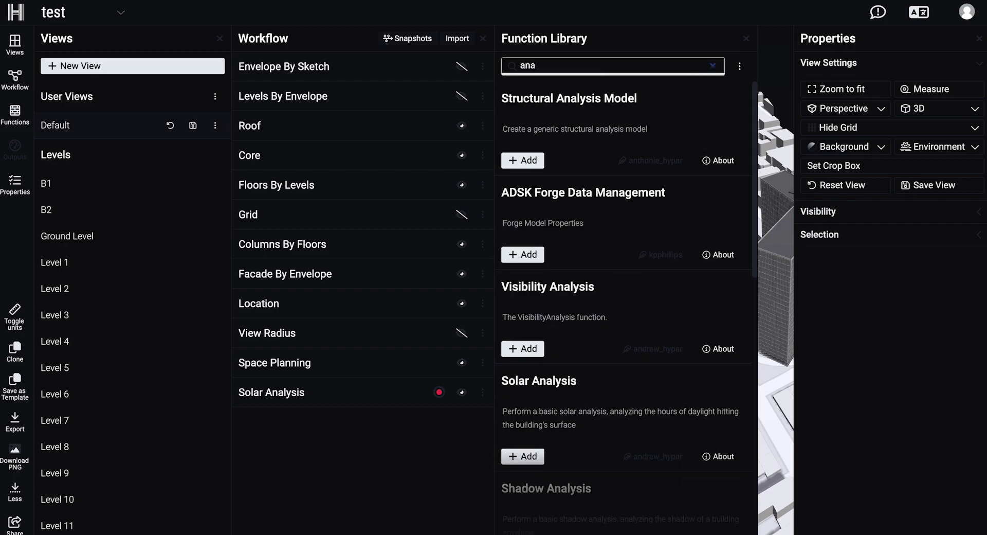
{"action": "scroll", "coordinate": [572, 323], "scroll_direction": "down", "scroll_amount": 4}
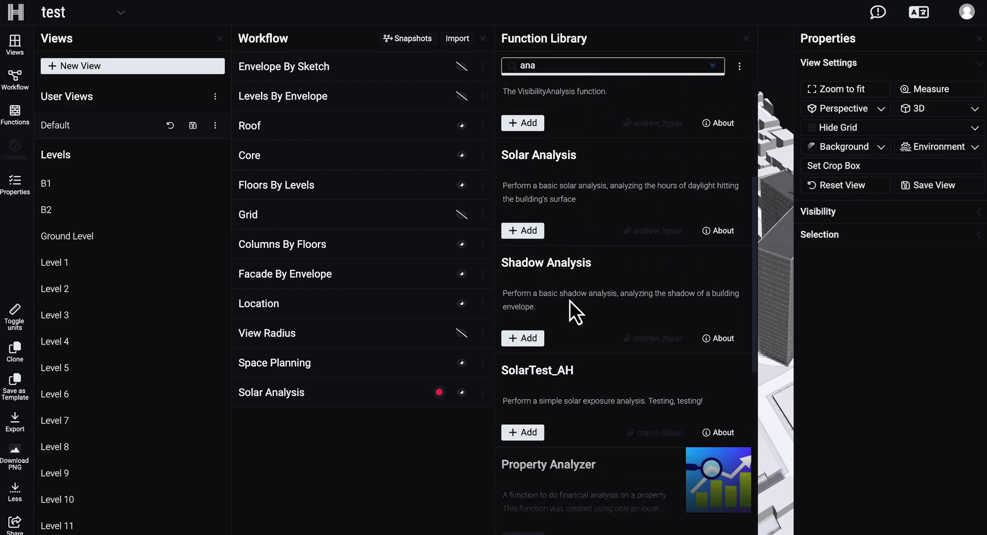
{"action": "left_click", "coordinate": [536, 337]}
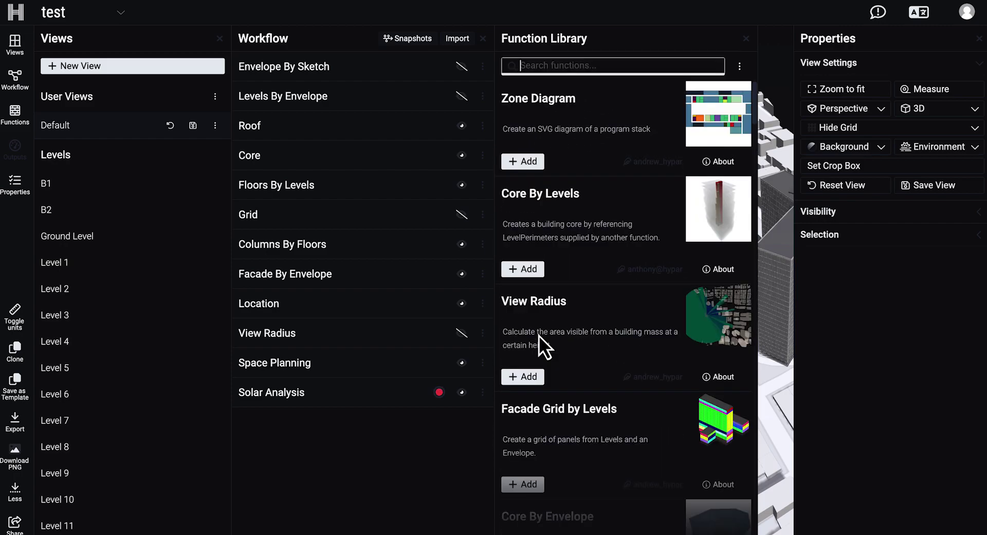
{"action": "left_click", "coordinate": [746, 39]}
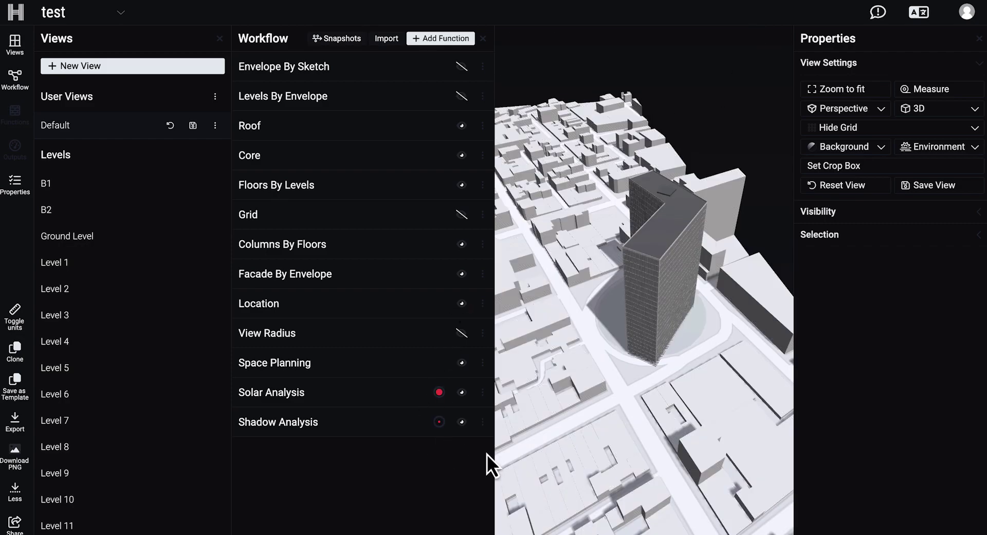
Step: Close the Views panel and orbit to a top-down view of the tower while analyses compute
{"action": "left_click", "coordinate": [219, 38]}
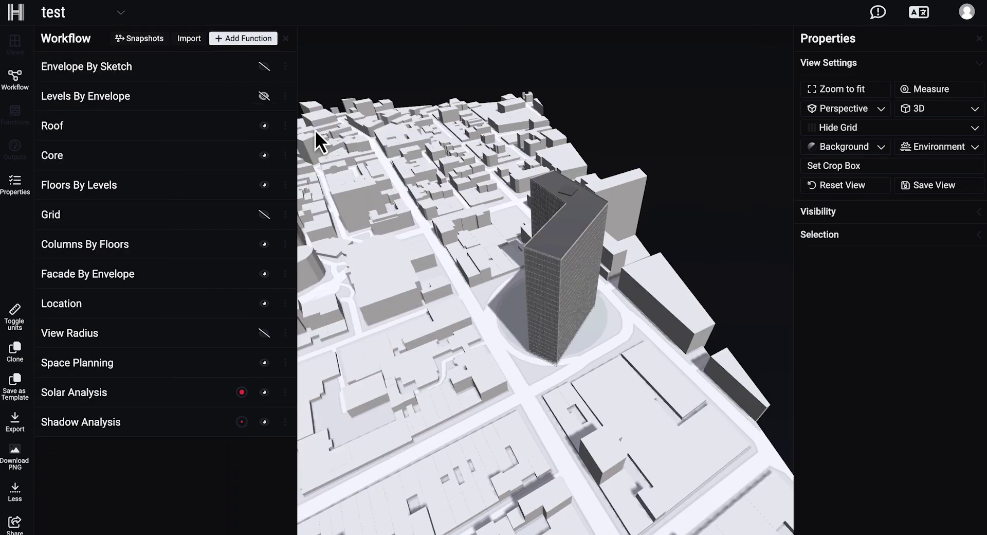
{"action": "right_click_drag", "start_coordinate": [464, 227], "coordinate": [439, 229]}
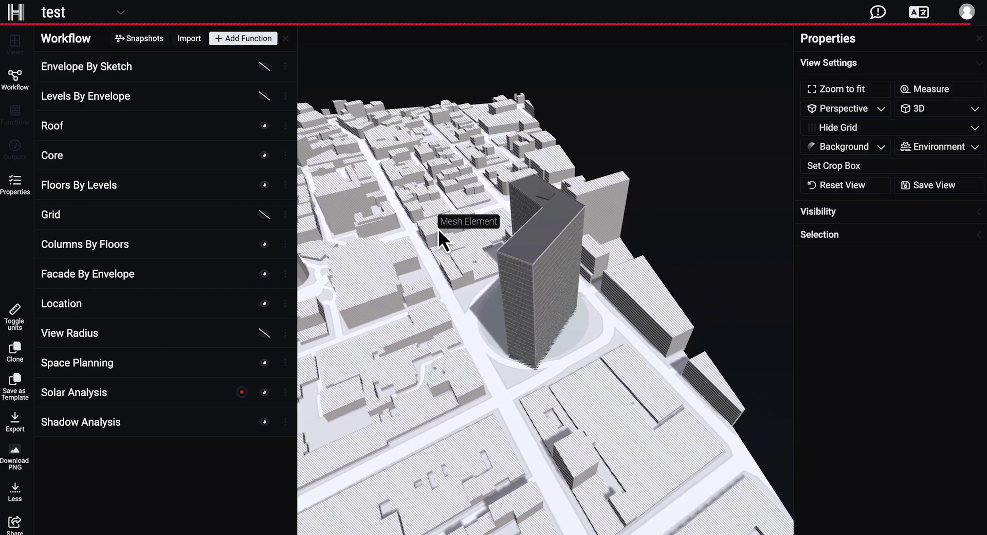
{"action": "left_click_drag", "start_coordinate": [442, 246], "coordinate": [469, 257]}
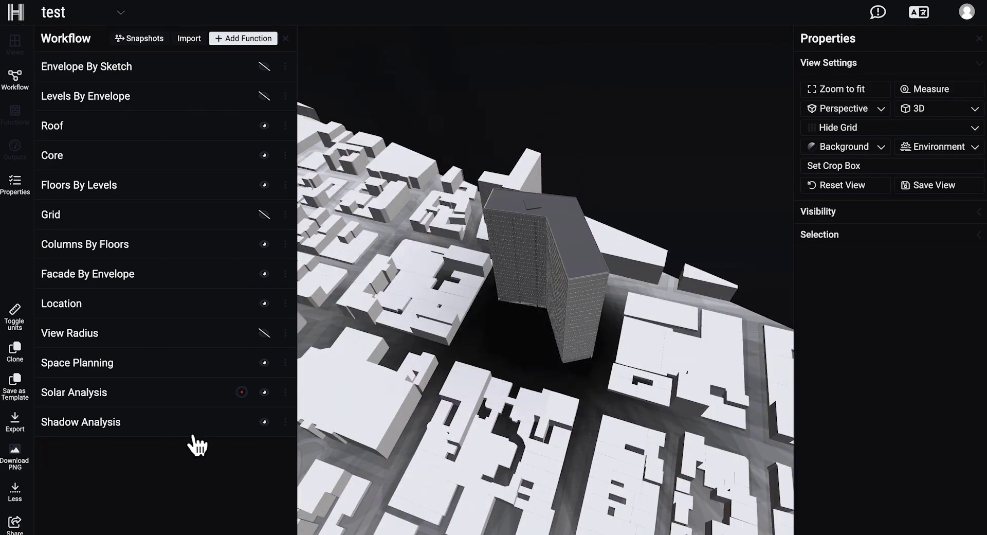
{"action": "left_click_drag", "start_coordinate": [480, 375], "coordinate": [520, 366]}
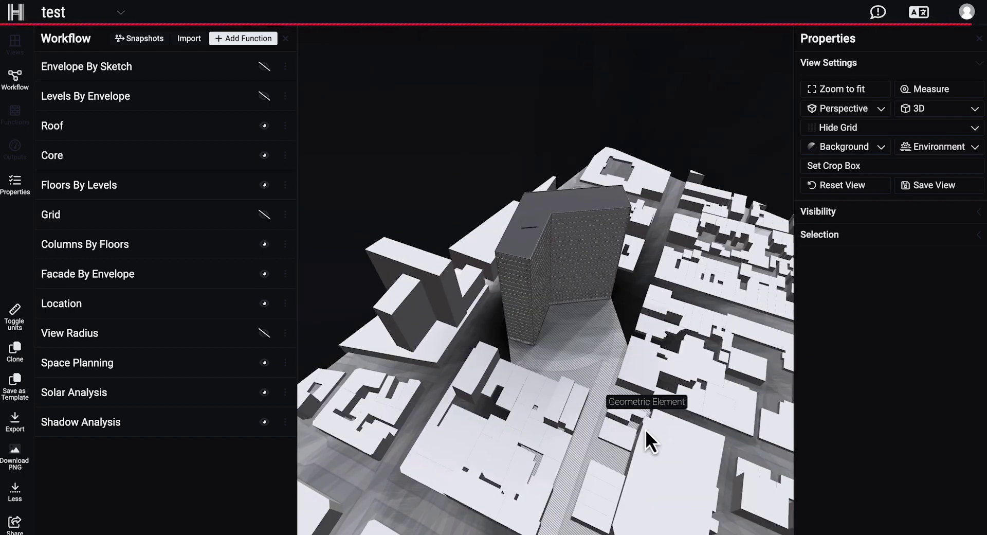
{"action": "left_click_drag", "start_coordinate": [646, 429], "coordinate": [673, 236]}
{"action": "left_click_drag", "start_coordinate": [659, 197], "coordinate": [535, 201]}
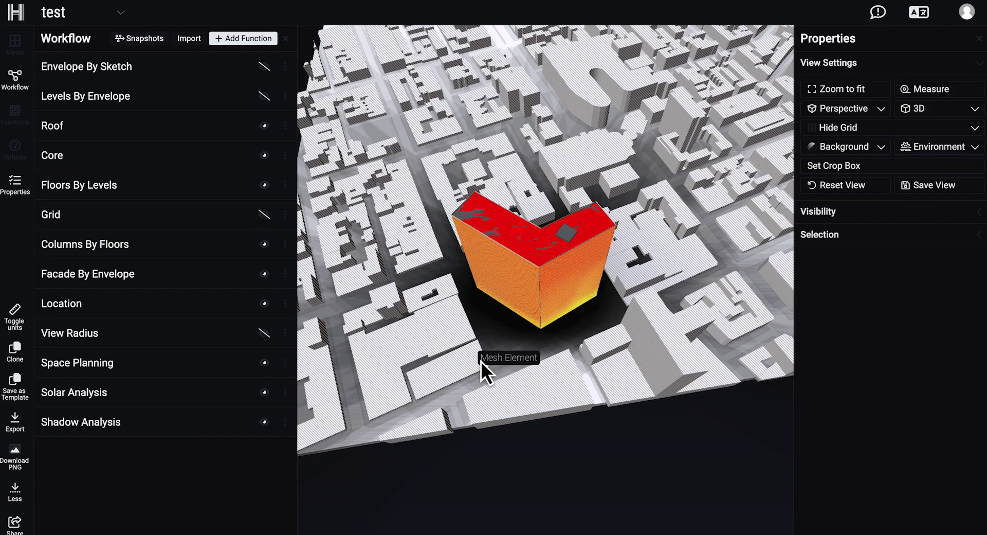
Step: Check that Solar Analysis uses a 5 m Grid Resolution, then collapse its settings
{"action": "left_click", "coordinate": [181, 403]}
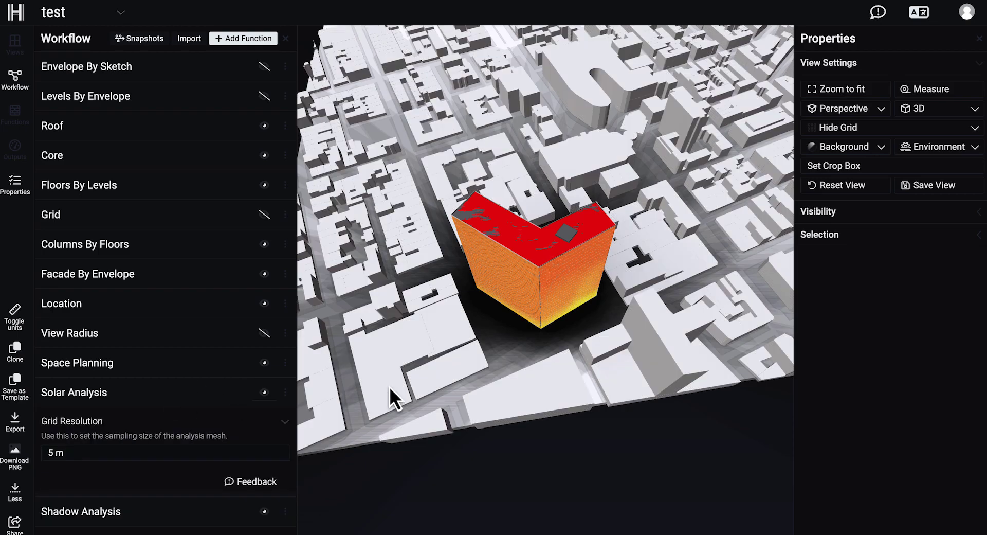
{"action": "left_click_drag", "start_coordinate": [433, 366], "coordinate": [567, 346]}
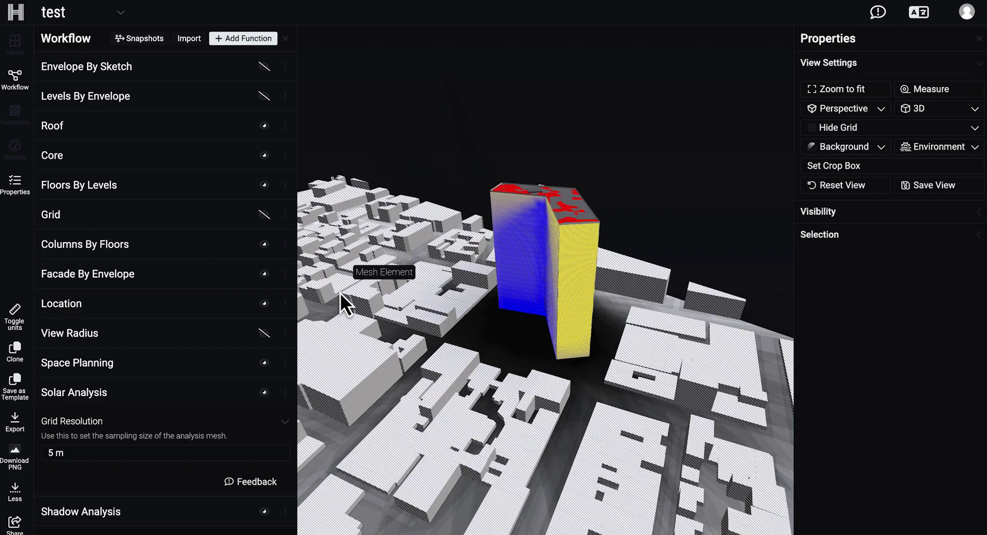
{"action": "left_click", "coordinate": [234, 398]}
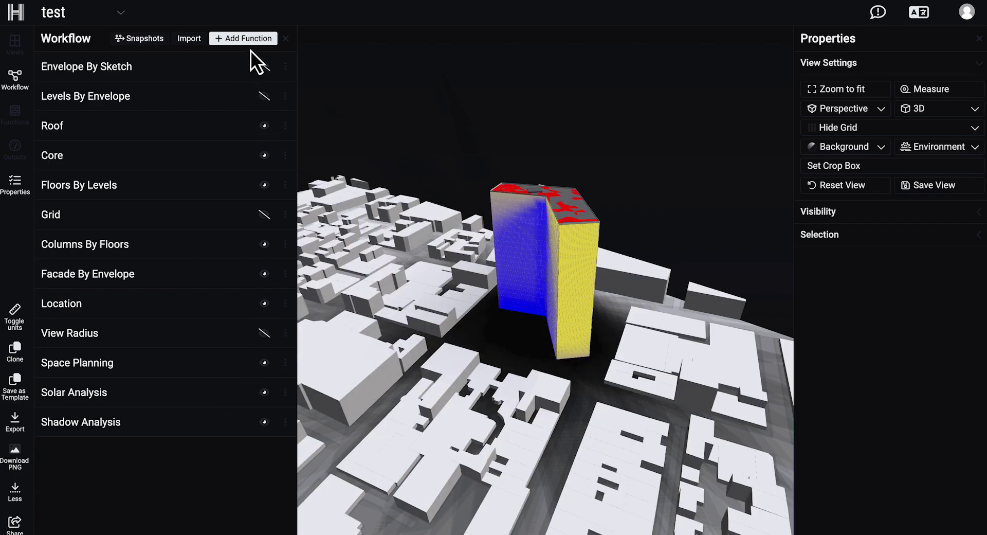
Step: Search the library for 'lady', read the Ladybug Sunpath details, then close the library
{"action": "left_click", "coordinate": [246, 39]}
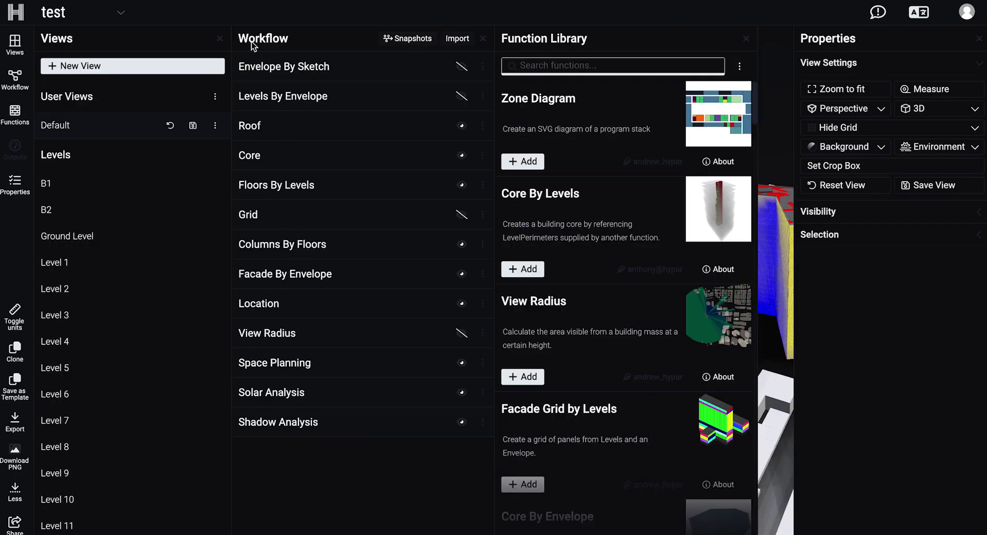
{"action": "type", "text": "la"}
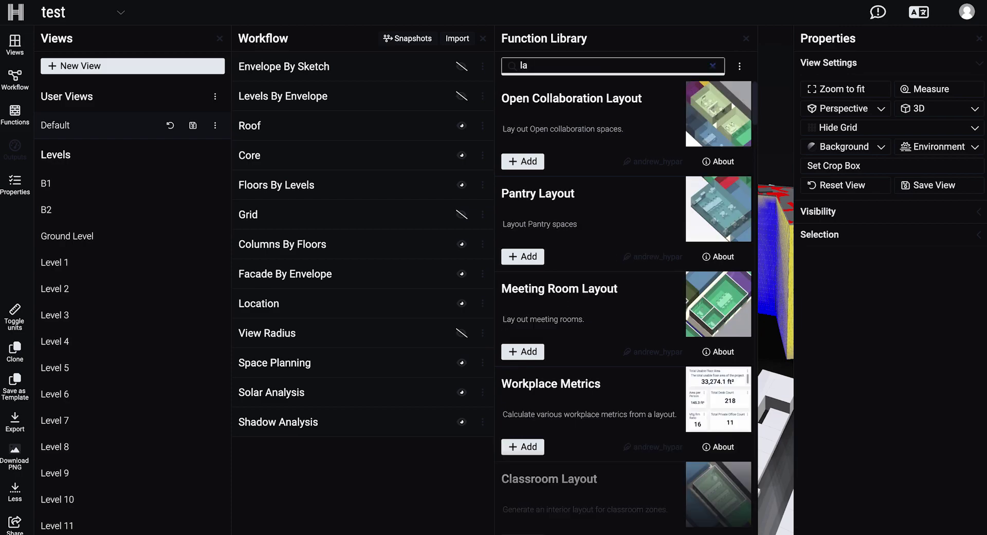
{"action": "type", "text": "dy"}
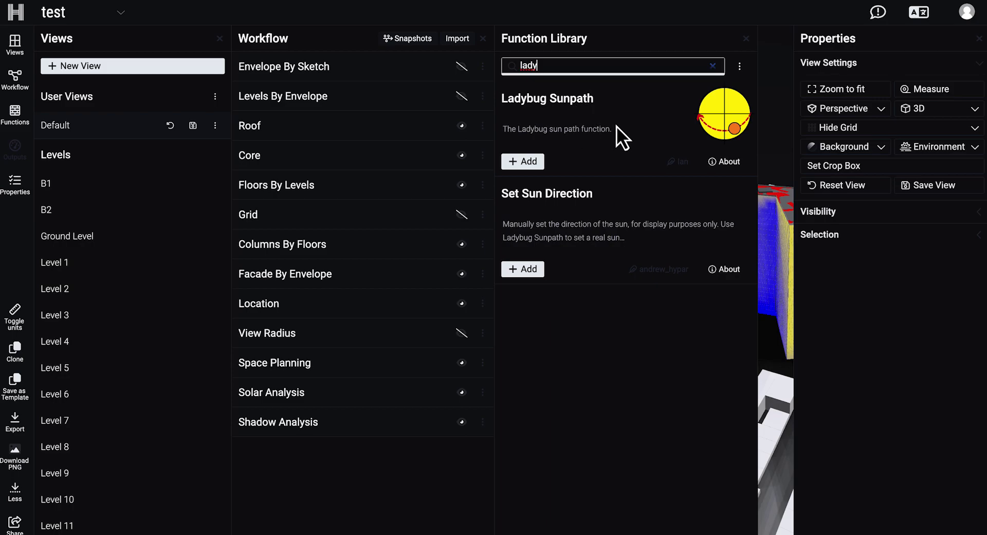
{"action": "left_click", "coordinate": [708, 163]}
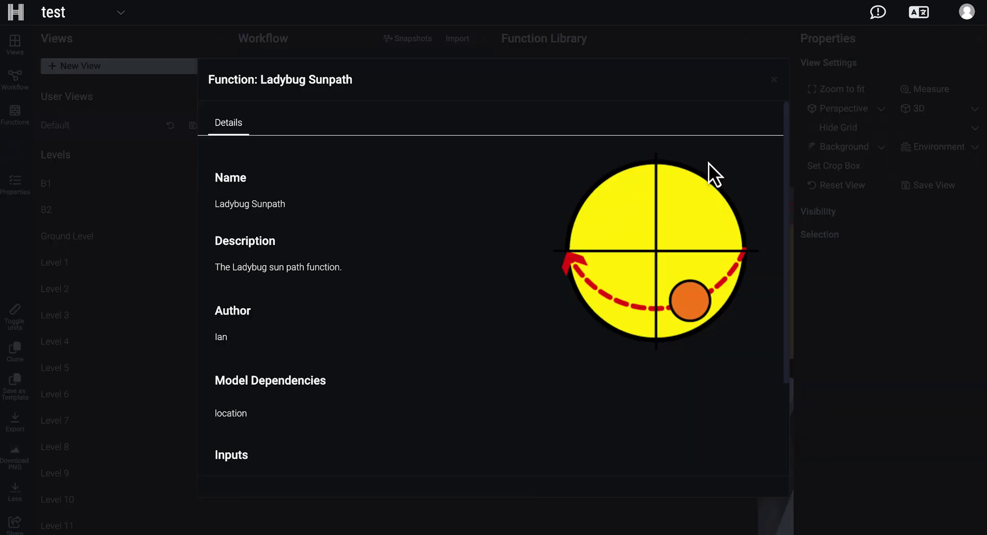
{"action": "scroll", "coordinate": [547, 191], "scroll_direction": "down", "scroll_amount": 3}
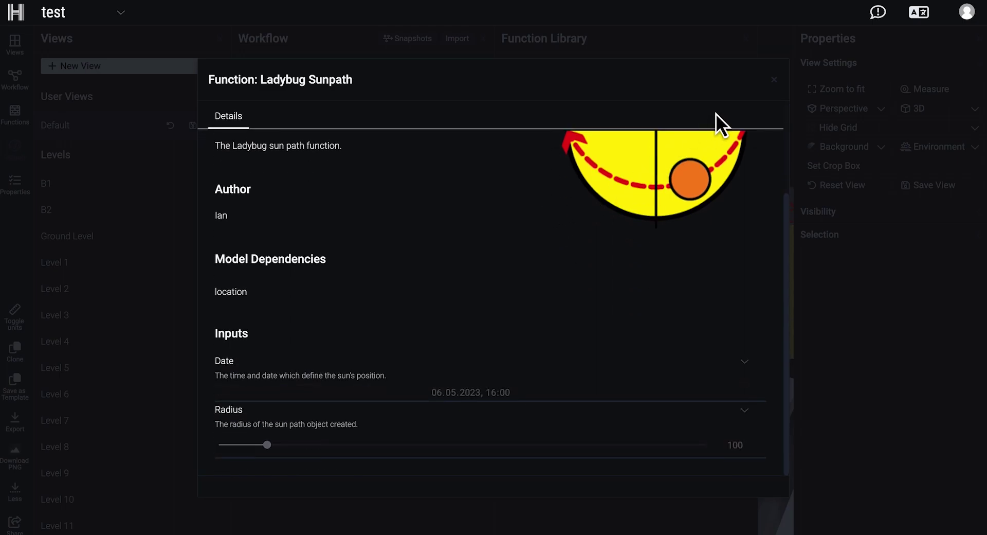
{"action": "left_click", "coordinate": [774, 80]}
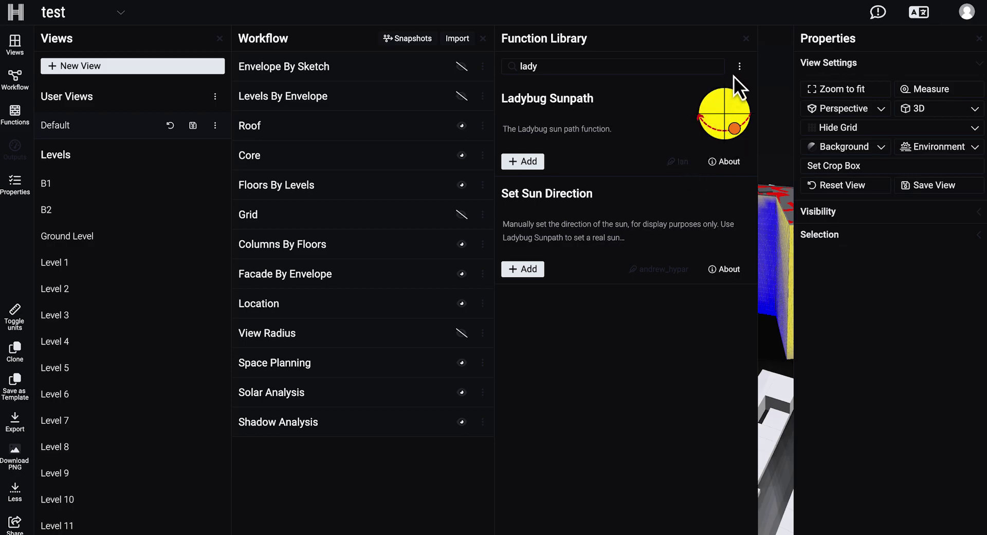
{"action": "left_click", "coordinate": [746, 45]}
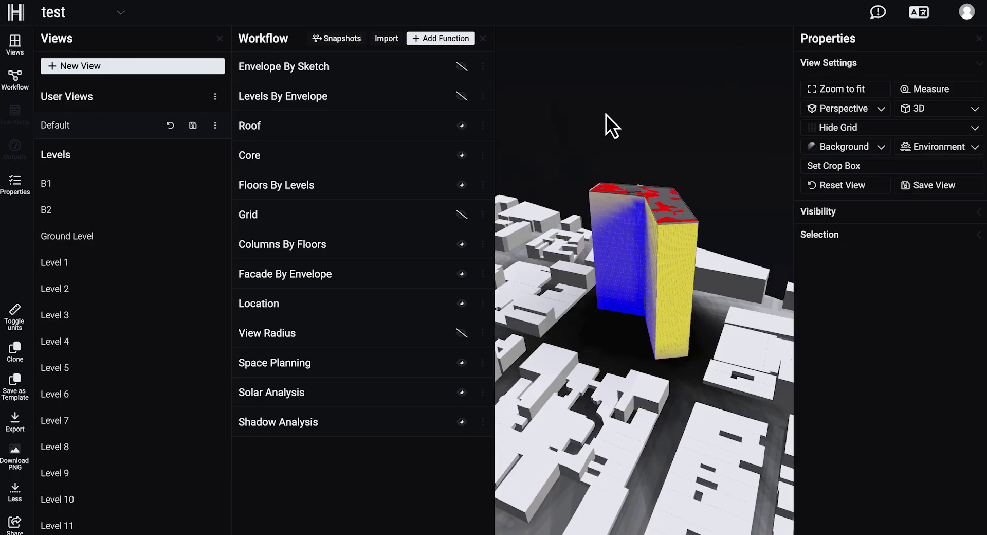
Step: Set Shadow Analysis, Solar Analysis and Space Planning visibility to Hide, leaving a grey tower
{"action": "left_click", "coordinate": [220, 39]}
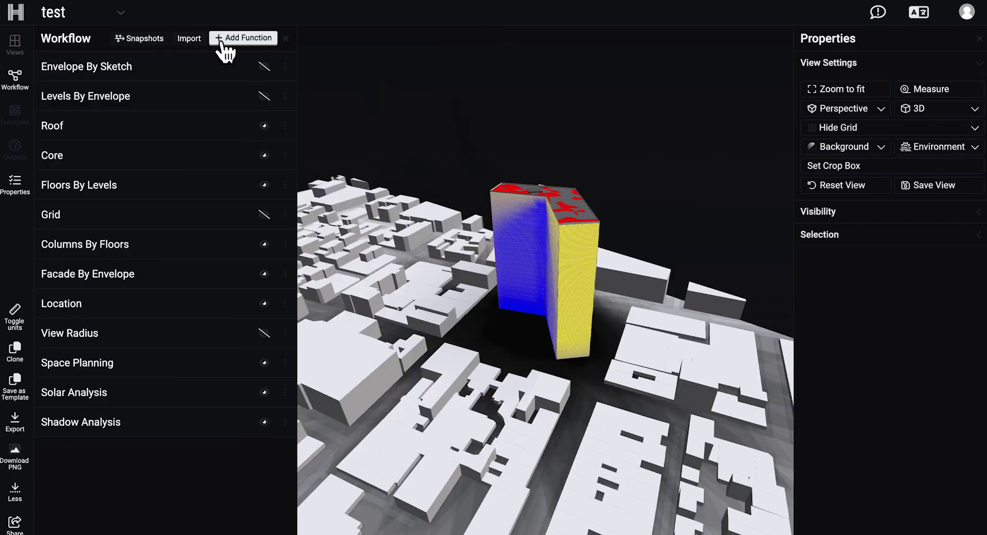
{"action": "left_click", "coordinate": [273, 423]}
{"action": "left_click", "coordinate": [245, 427]}
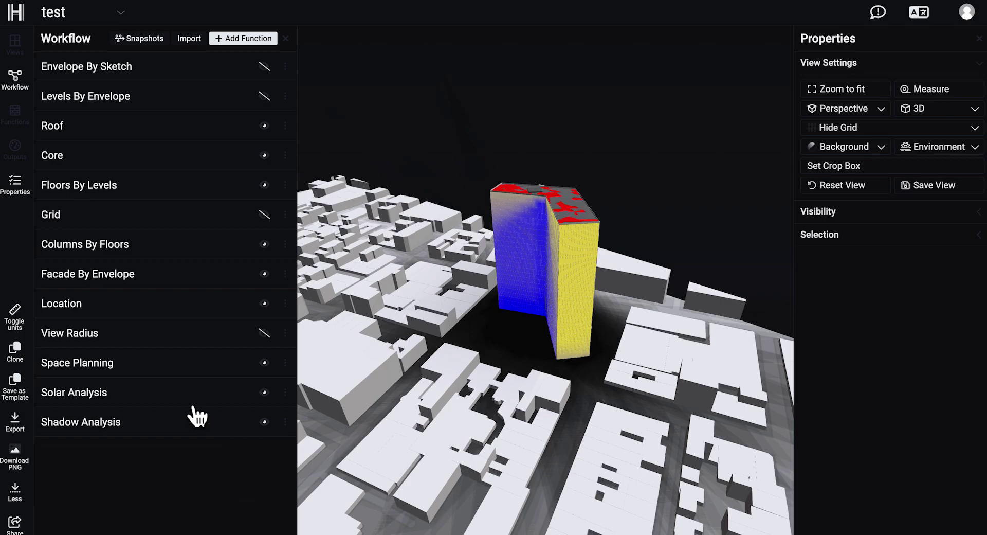
{"action": "left_click", "coordinate": [265, 422]}
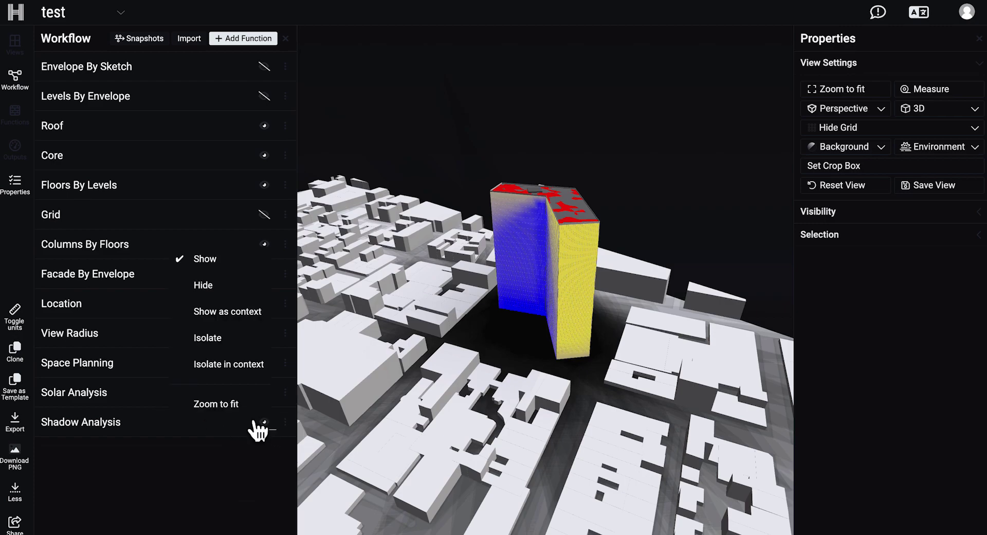
{"action": "left_click", "coordinate": [211, 284]}
{"action": "left_click", "coordinate": [266, 396]}
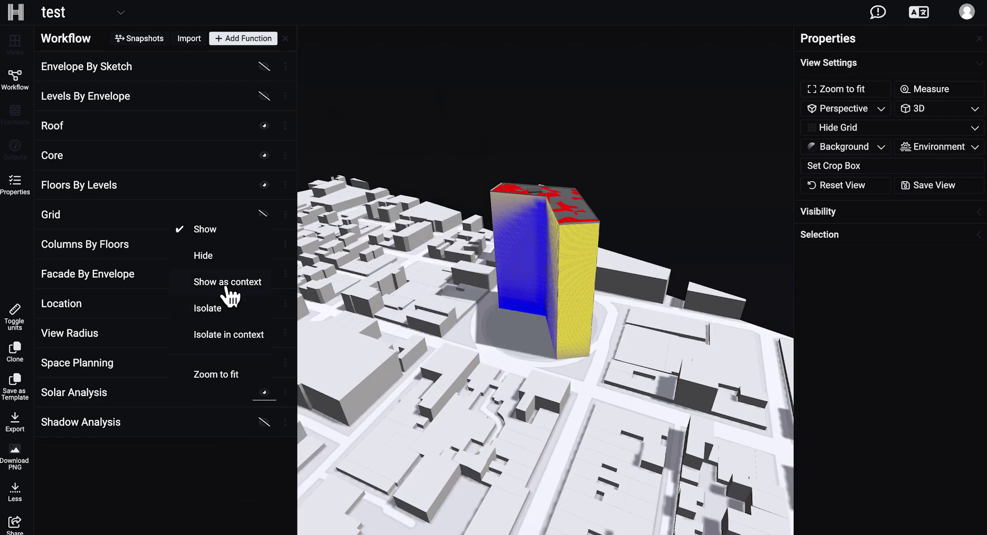
{"action": "left_click", "coordinate": [218, 255]}
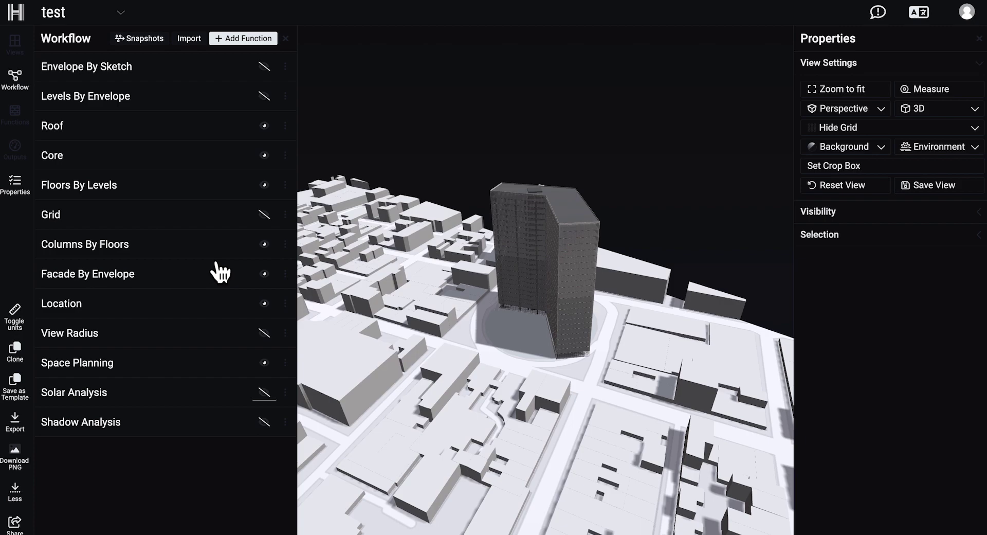
{"action": "left_click", "coordinate": [264, 363]}
{"action": "left_click", "coordinate": [206, 410]}
{"action": "left_click_drag", "start_coordinate": [666, 157], "coordinate": [640, 154]}
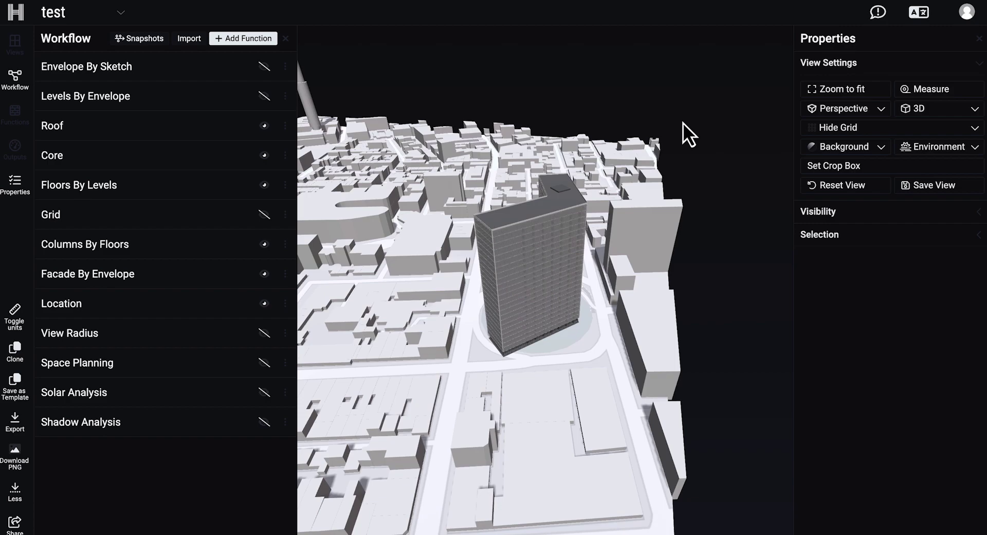
Step: Search the function library for 'rh' and browse the Rhino functions
{"action": "left_click", "coordinate": [259, 38]}
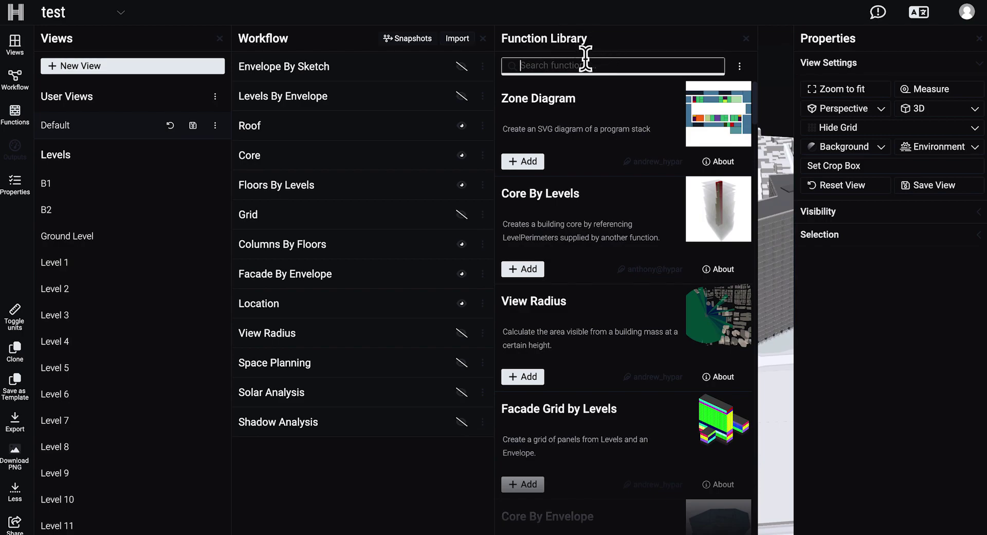
{"action": "type", "text": "rh"}
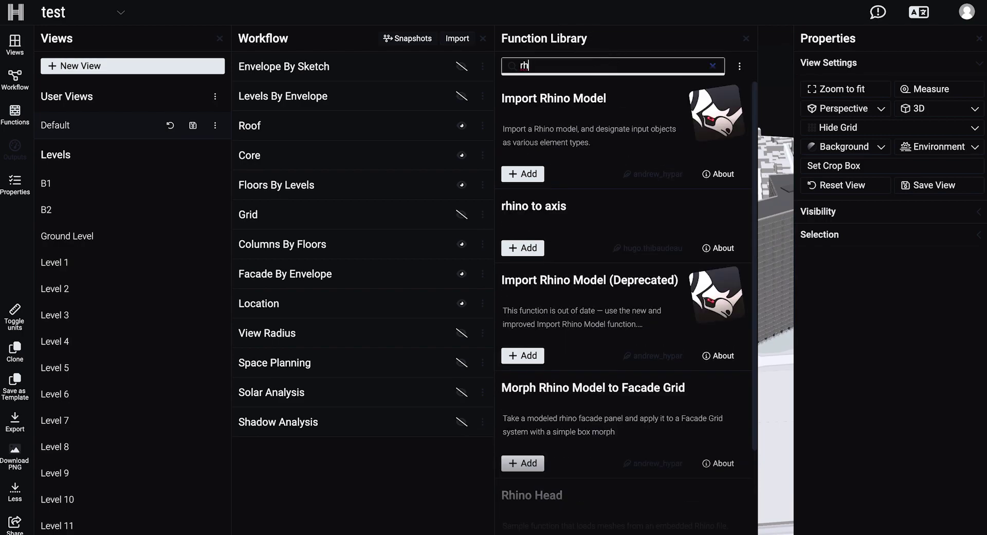
{"action": "scroll", "coordinate": [605, 168], "scroll_direction": "down", "scroll_amount": 3}
{"action": "scroll", "coordinate": [604, 167], "scroll_direction": "up", "scroll_amount": 3}
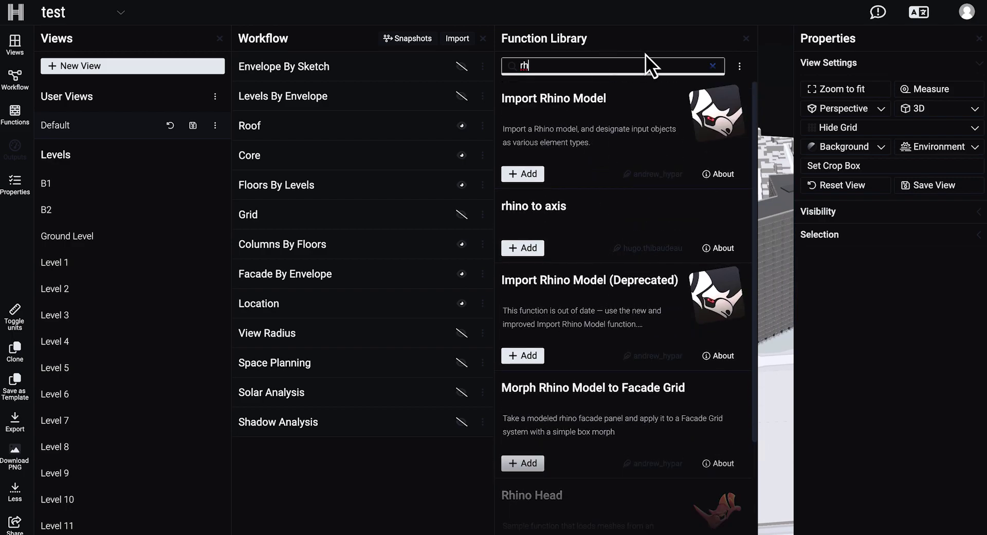
Step: Close the Function Library, Workflow and Views panels without adding anything
{"action": "left_click", "coordinate": [746, 38]}
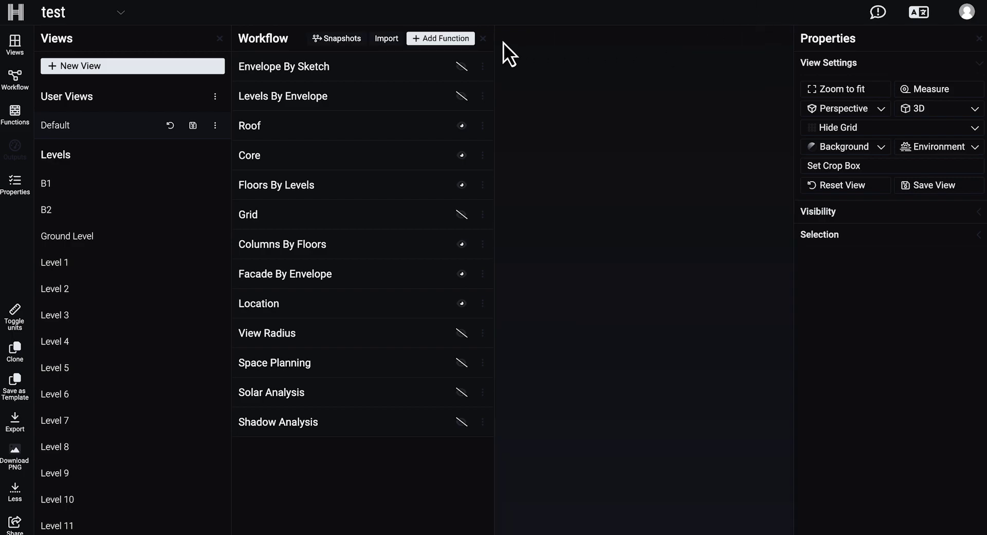
{"action": "left_click", "coordinate": [482, 39]}
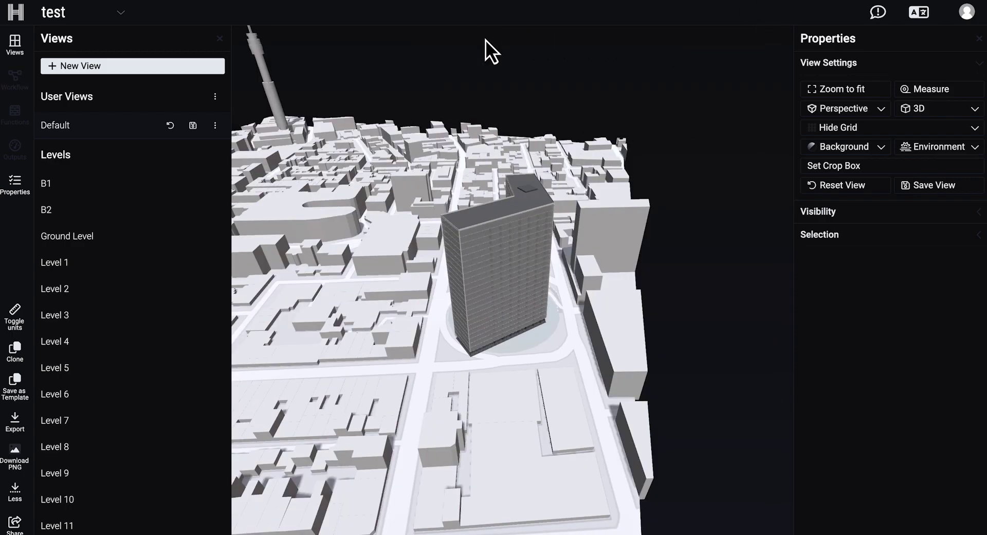
{"action": "left_click", "coordinate": [223, 37]}
{"action": "left_click", "coordinate": [14, 501]}
Step: Choose Revit from the Export options to get the JSON export dialog
{"action": "left_click", "coordinate": [15, 501]}
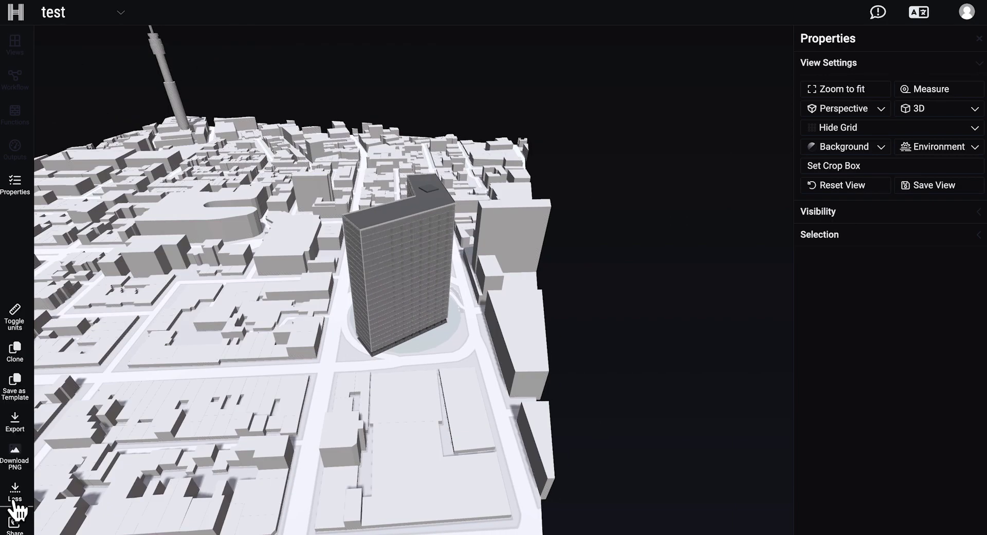
{"action": "left_click", "coordinate": [15, 429]}
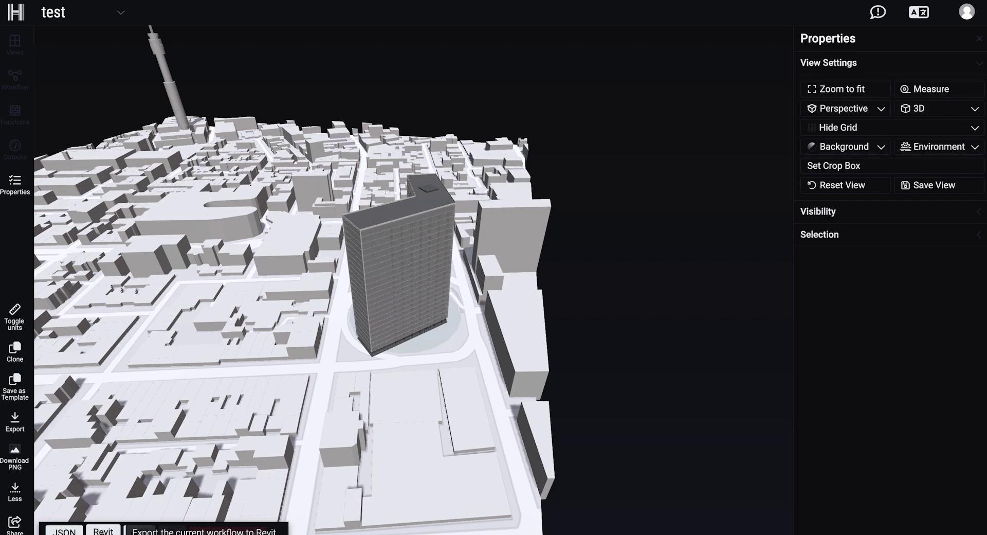
{"action": "left_click", "coordinate": [109, 531]}
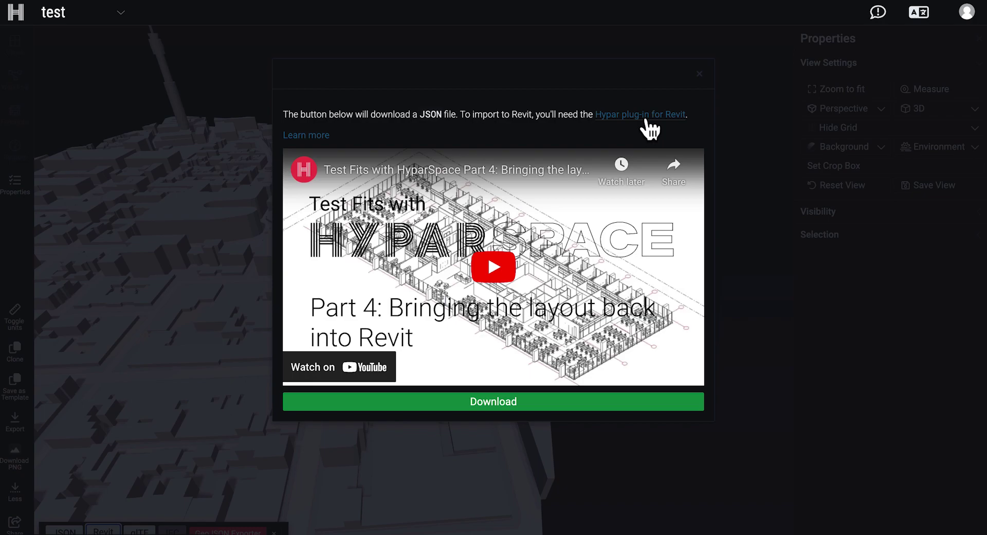
Step: Download the Revit export as a zip and save it to the Downloads folder
{"action": "left_click", "coordinate": [698, 76]}
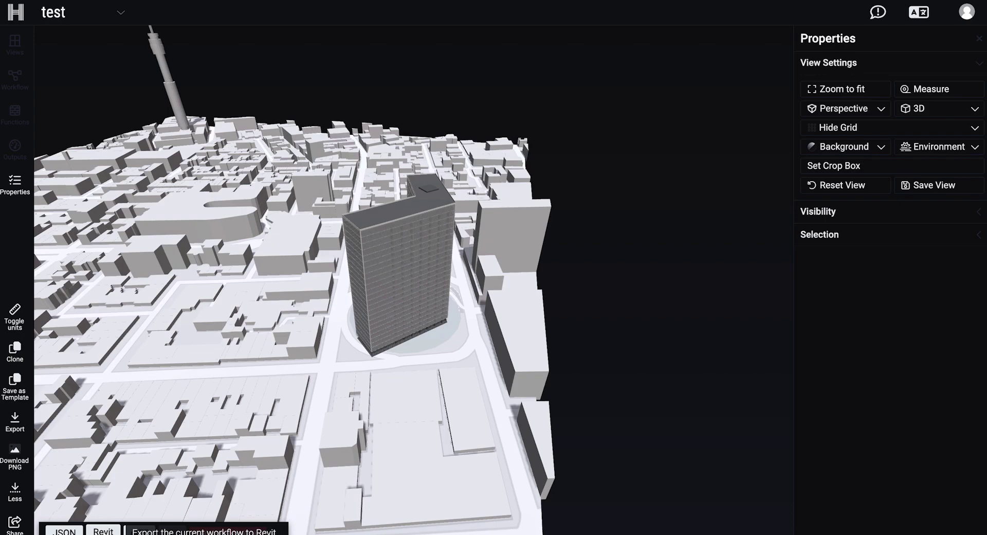
{"action": "left_click", "coordinate": [102, 532]}
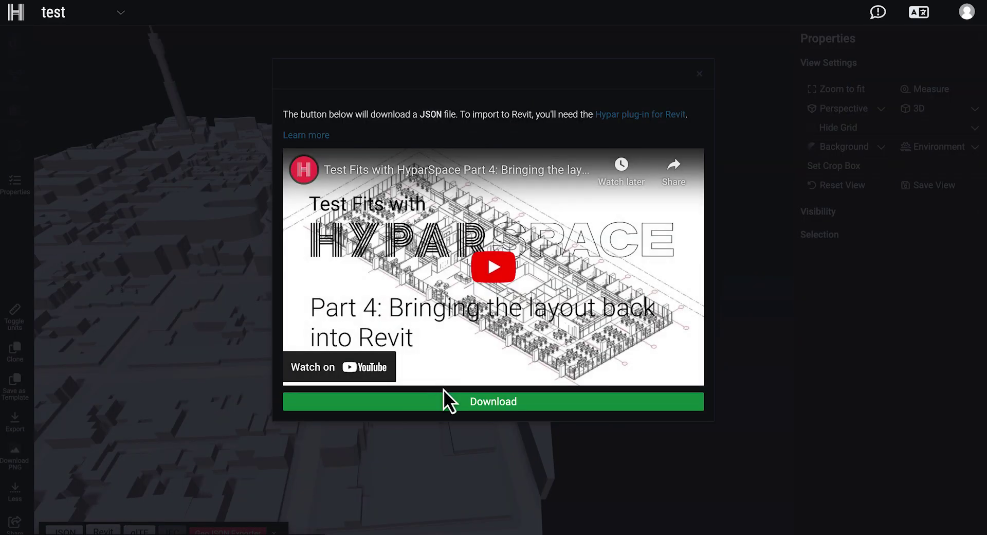
{"action": "left_click", "coordinate": [494, 401]}
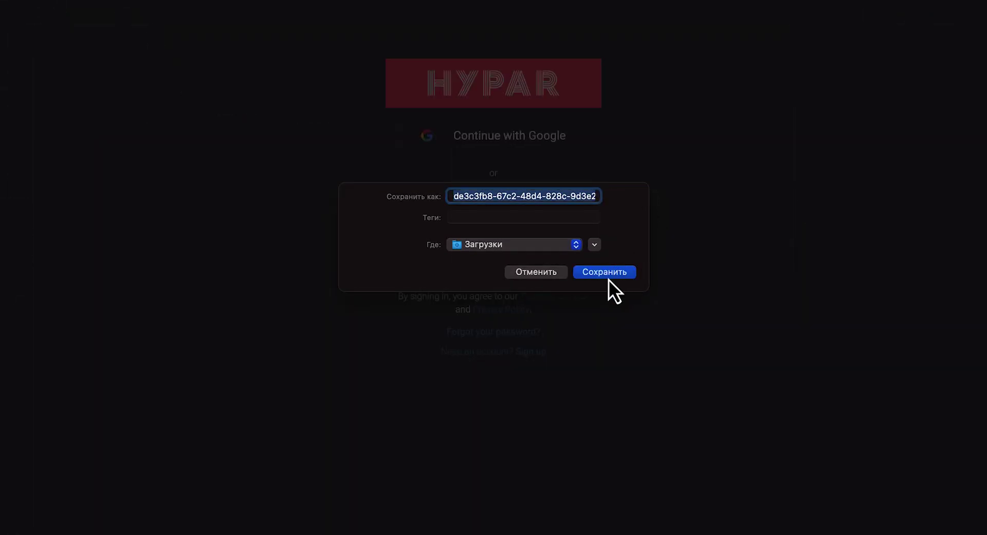
{"action": "left_click", "coordinate": [608, 278]}
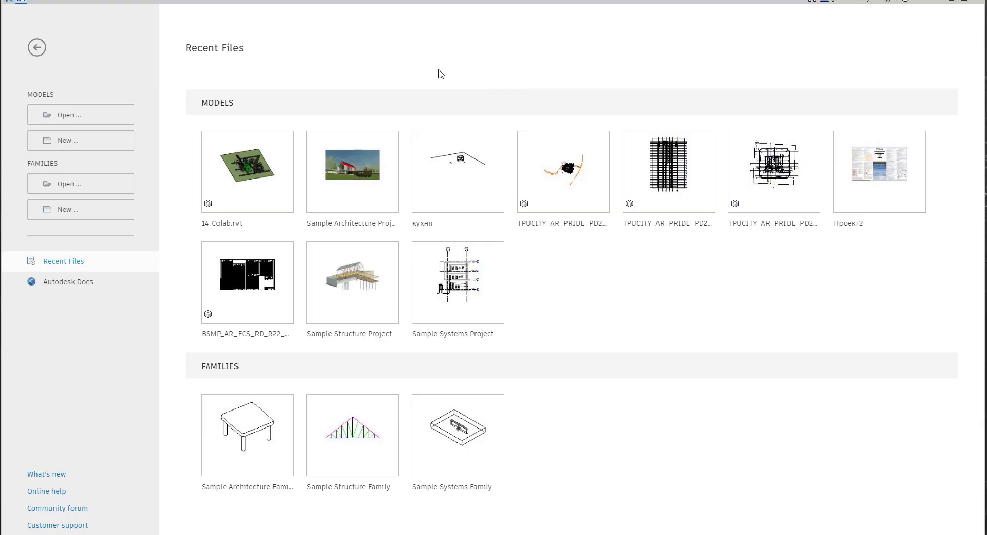
Step: Create a new project from the Metric-Architectural Template and open its default 3D view
{"action": "left_click", "coordinate": [79, 142]}
{"action": "left_click", "coordinate": [450, 250]}
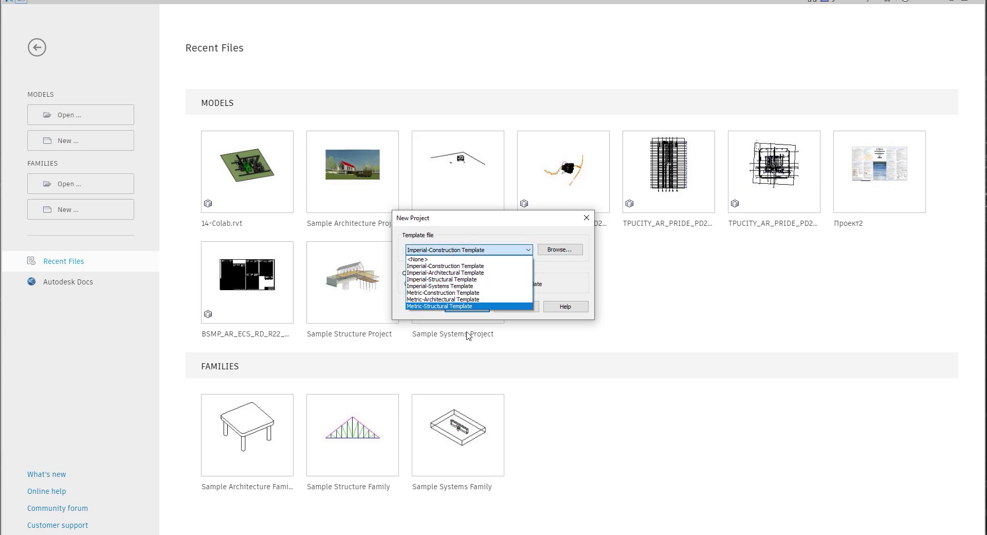
{"action": "left_click", "coordinate": [458, 293]}
{"action": "left_click", "coordinate": [467, 307]}
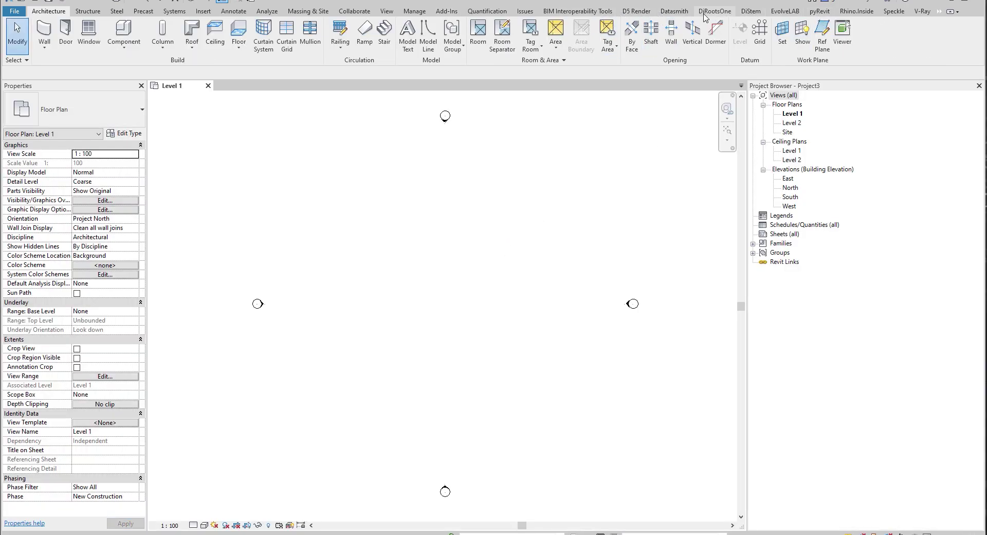
{"action": "left_click", "coordinate": [447, 11]}
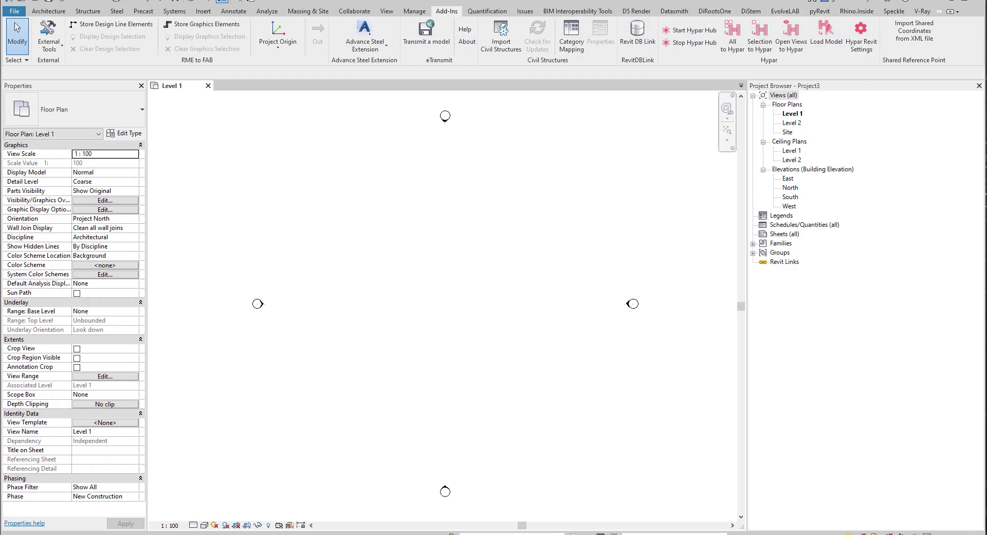
{"action": "left_click", "coordinate": [194, 2]}
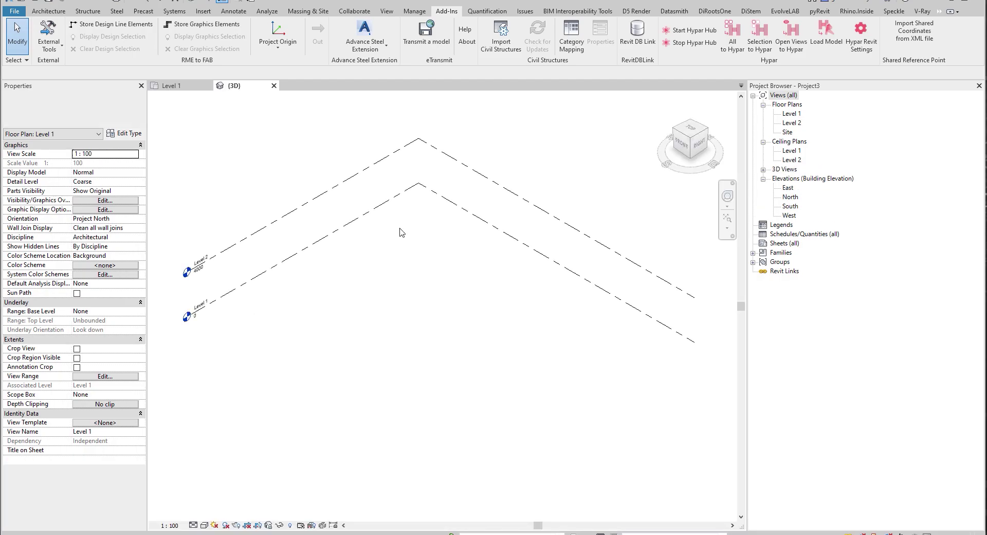
Step: Load model.json through the Hypar add-in and dismiss the loading and conversion-warnings notices
{"action": "left_click", "coordinate": [826, 35]}
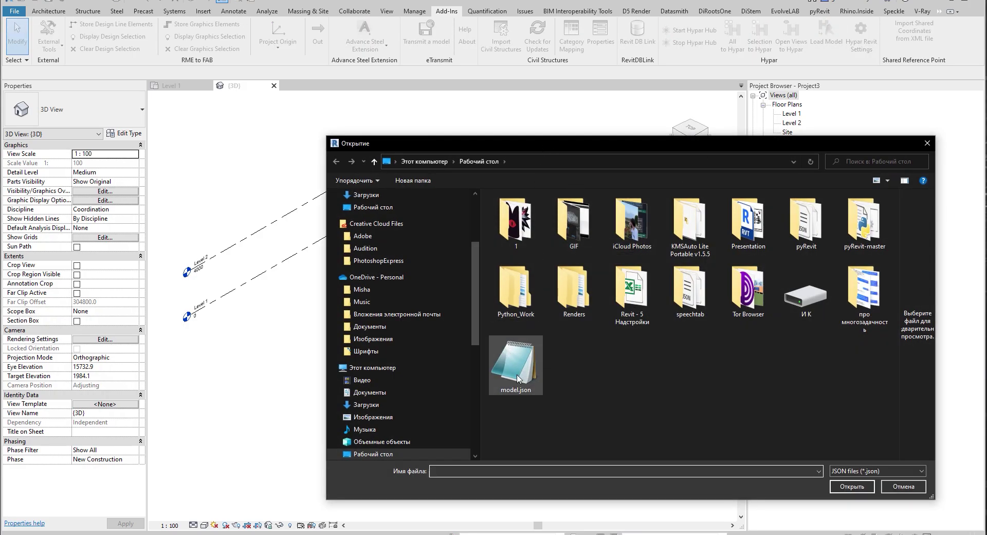
{"action": "left_click", "coordinate": [516, 370]}
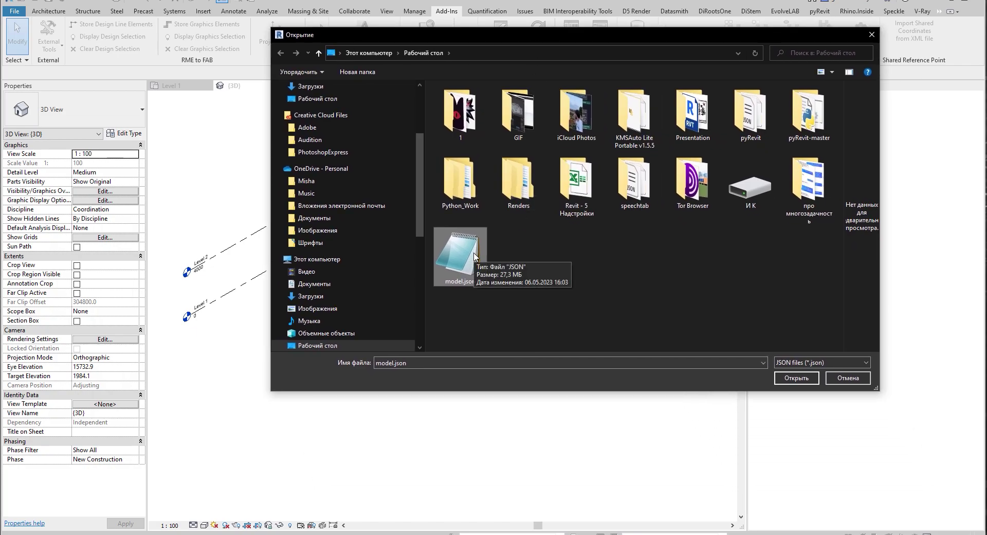
{"action": "left_click", "coordinate": [797, 378]}
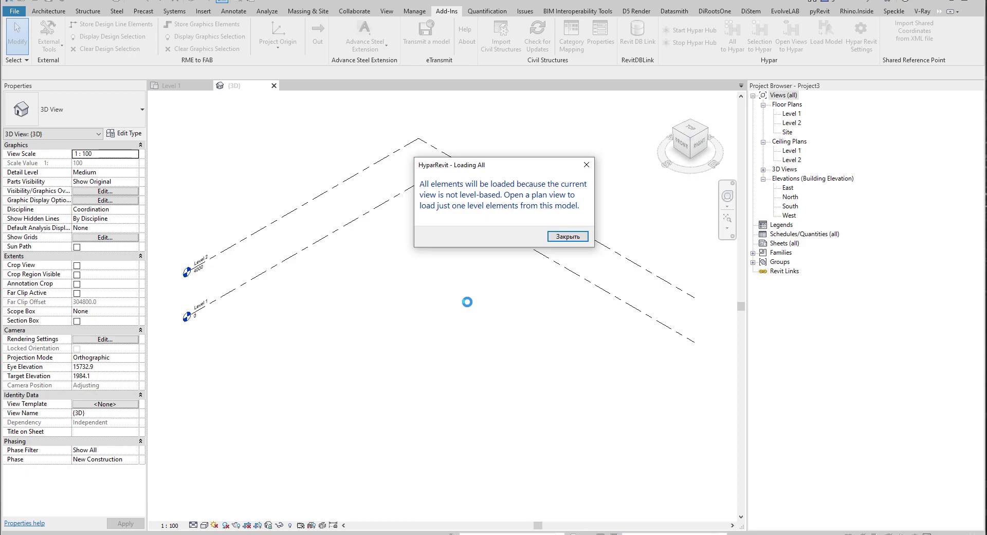
{"action": "left_click", "coordinate": [584, 240]}
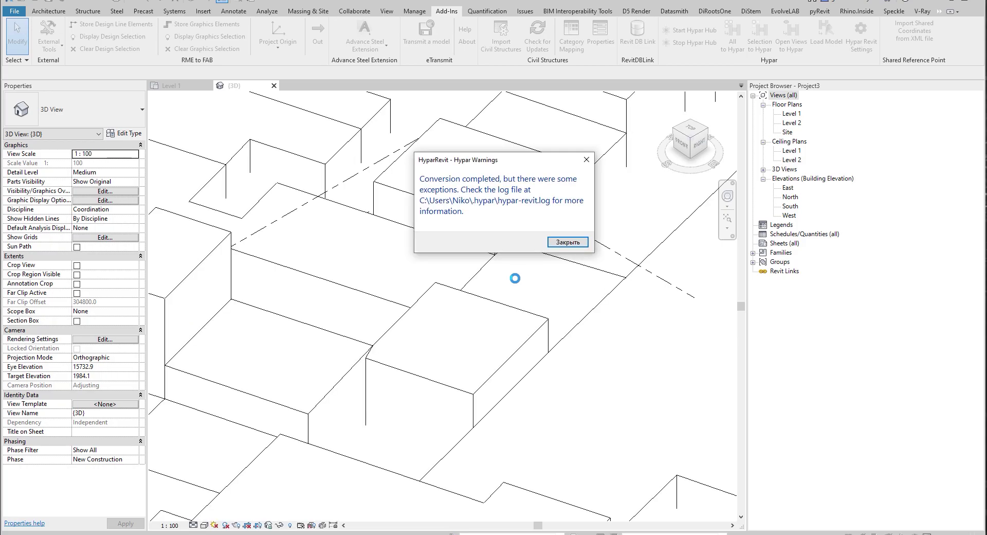
{"action": "left_click", "coordinate": [565, 242]}
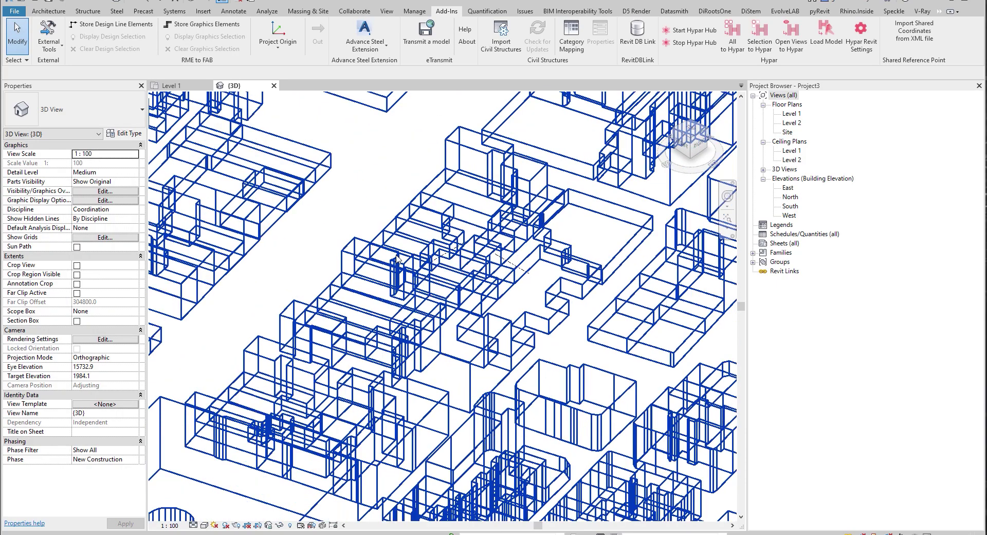
Step: Frame the L-shaped tower among the London blocks and select one of its floor slabs
{"action": "scroll", "coordinate": [387, 310], "scroll_direction": "down", "scroll_amount": 5}
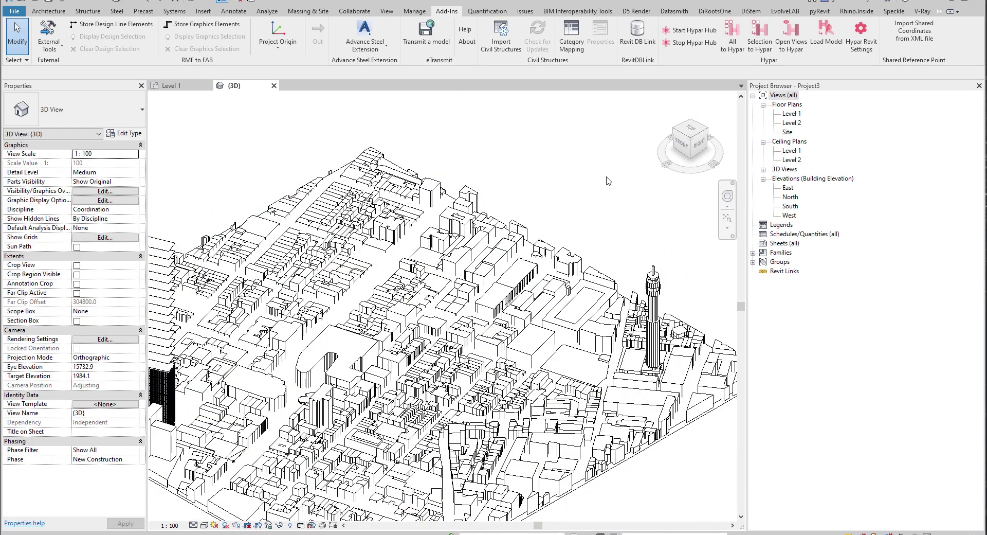
{"action": "scroll", "coordinate": [599, 206], "scroll_direction": "down", "scroll_amount": 3}
{"action": "scroll", "coordinate": [327, 354], "scroll_direction": "down", "scroll_amount": 2}
{"action": "middle_click_drag", "start_coordinate": [334, 355], "coordinate": [445, 222], "text": "shift"}
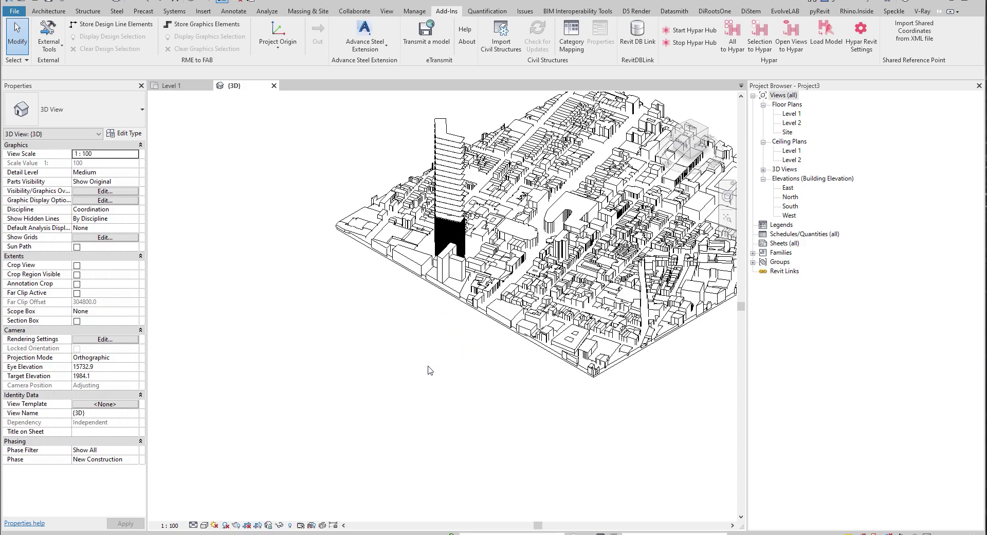
{"action": "middle_click_drag", "start_coordinate": [421, 314], "coordinate": [396, 337]}
{"action": "left_click_drag", "start_coordinate": [724, 163], "coordinate": [511, 168]}
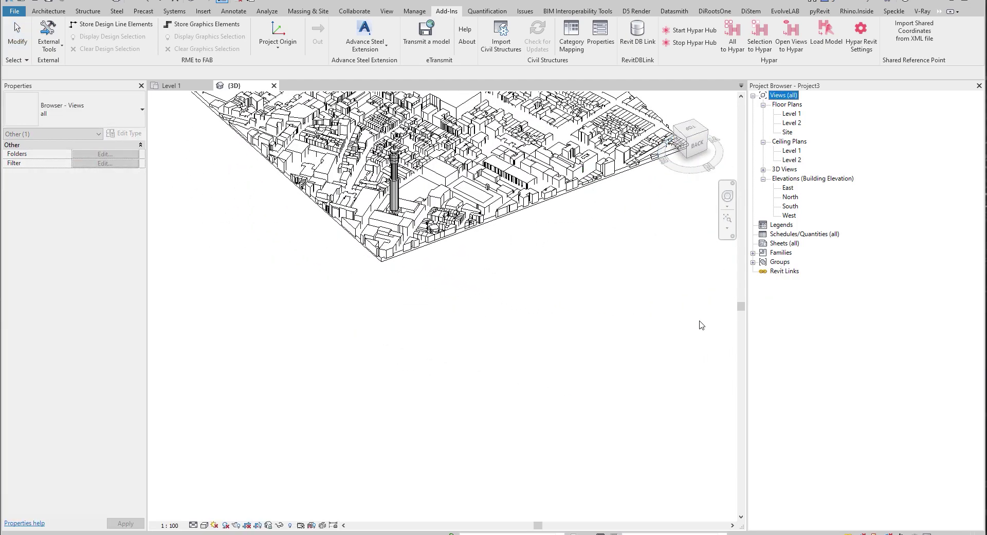
{"action": "middle_click_drag", "start_coordinate": [552, 307], "coordinate": [564, 420]}
{"action": "middle_click_drag", "start_coordinate": [616, 334], "coordinate": [616, 448]}
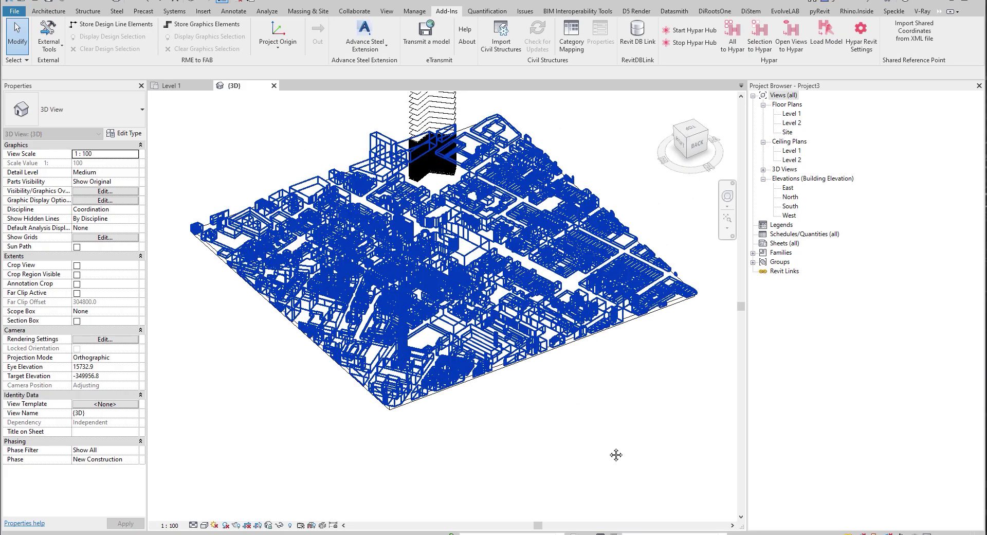
{"action": "middle_click_drag", "start_coordinate": [622, 300], "coordinate": [622, 377]}
{"action": "scroll", "coordinate": [432, 319], "scroll_direction": "up", "scroll_amount": 8}
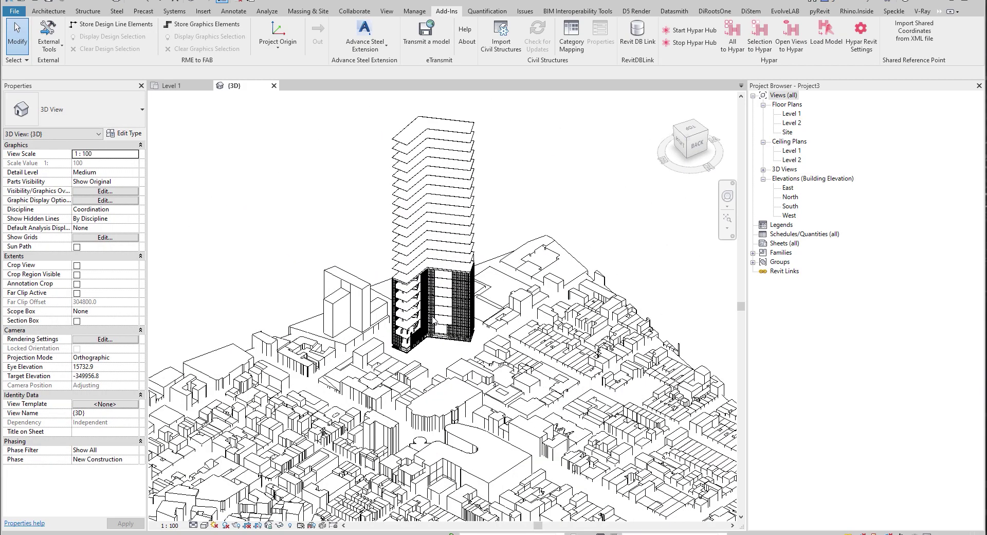
{"action": "scroll", "coordinate": [433, 319], "scroll_direction": "down", "scroll_amount": 5}
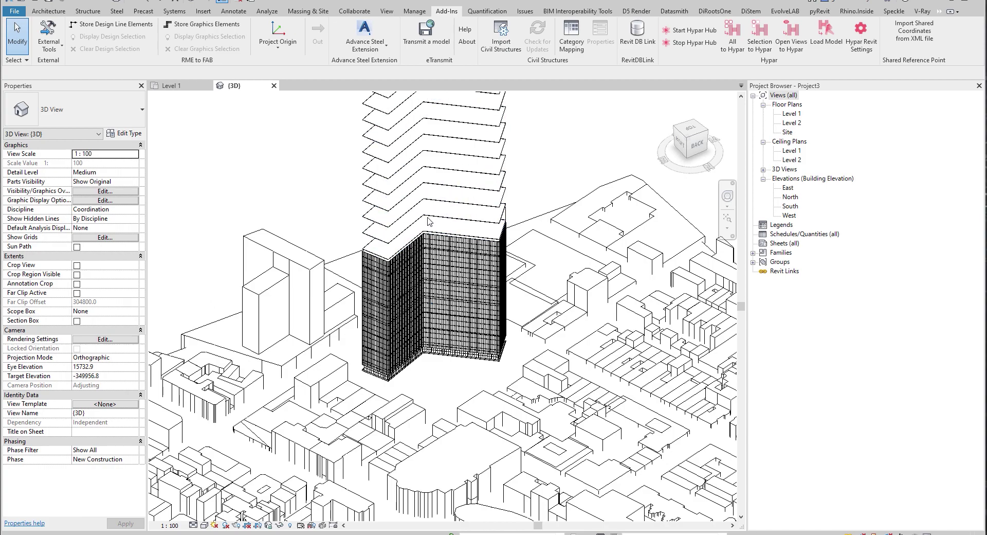
{"action": "left_click", "coordinate": [437, 232]}
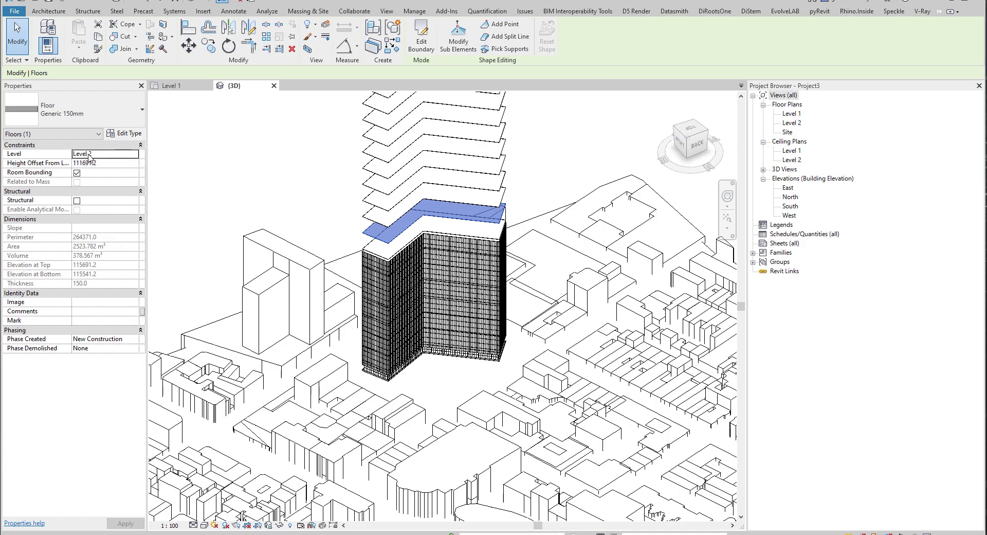
Step: Adjust a floor slab's height, then select and delete the 14 stacked upper floor slabs
{"action": "left_click_drag", "start_coordinate": [408, 192], "coordinate": [410, 144]}
{"action": "left_click_drag", "start_coordinate": [382, 174], "coordinate": [419, 187]}
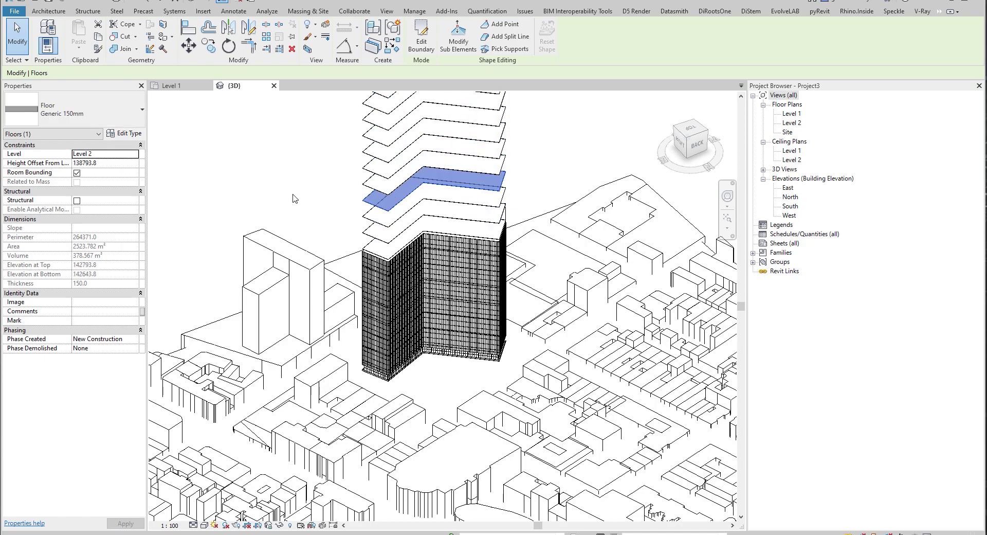
{"action": "left_click", "coordinate": [301, 201]}
{"action": "scroll", "coordinate": [463, 247], "scroll_direction": "up", "scroll_amount": 2}
{"action": "scroll", "coordinate": [465, 248], "scroll_direction": "down", "scroll_amount": 2}
{"action": "scroll", "coordinate": [467, 250], "scroll_direction": "down", "scroll_amount": 4}
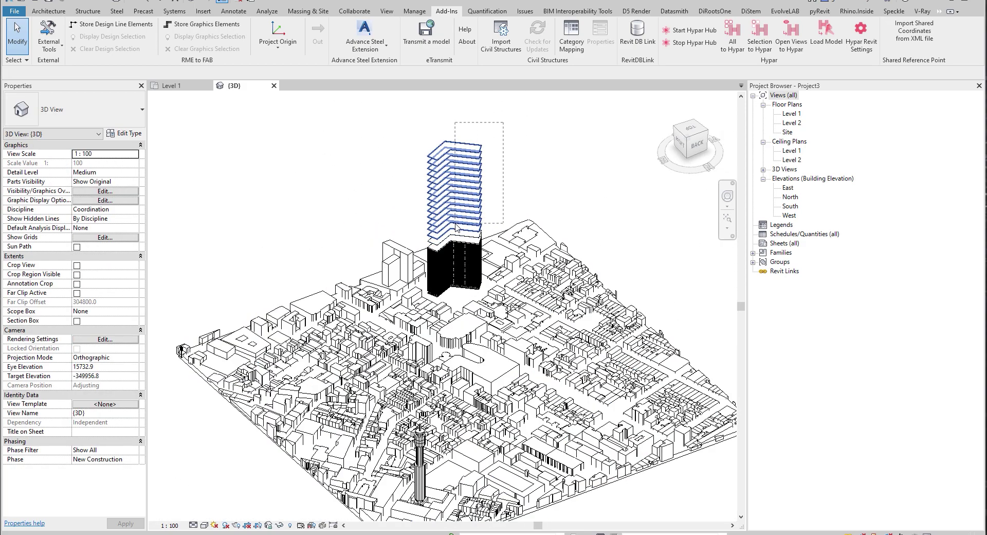
{"action": "left_click", "coordinate": [457, 228]}
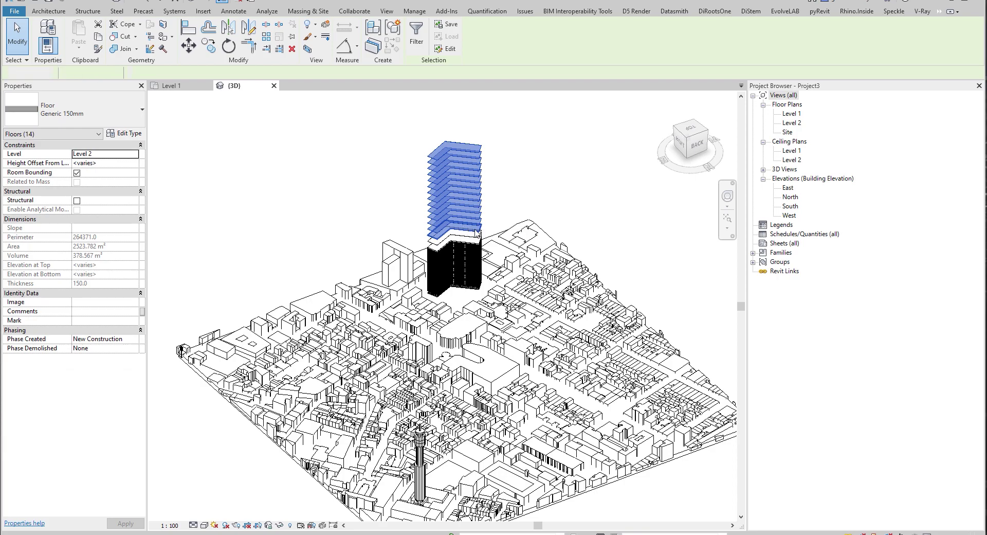
{"action": "key", "text": "Delete"}
Step: Set the 3D view's visual style to shaded Consistent Colors
{"action": "scroll", "coordinate": [469, 248], "scroll_direction": "up", "scroll_amount": 2}
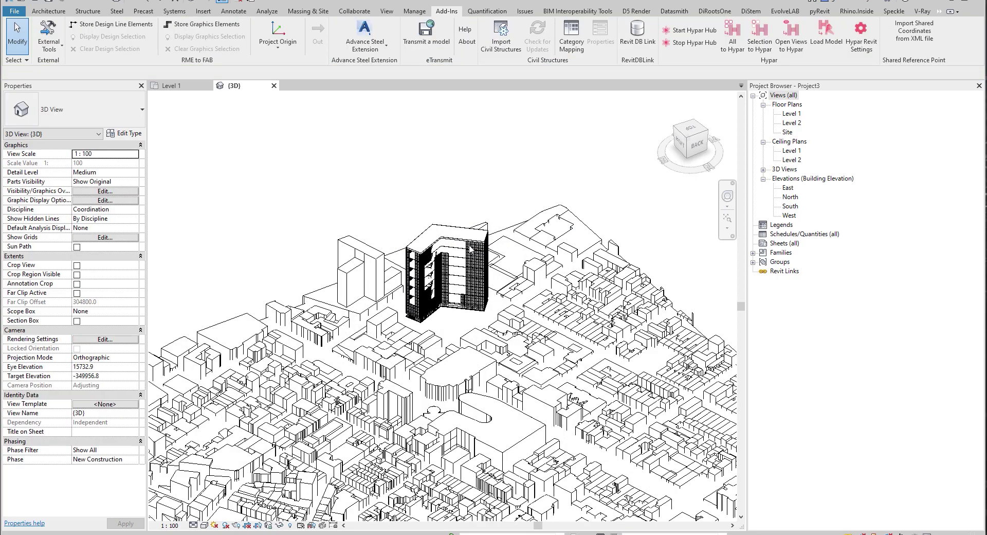
{"action": "scroll", "coordinate": [469, 248], "scroll_direction": "up", "scroll_amount": 2}
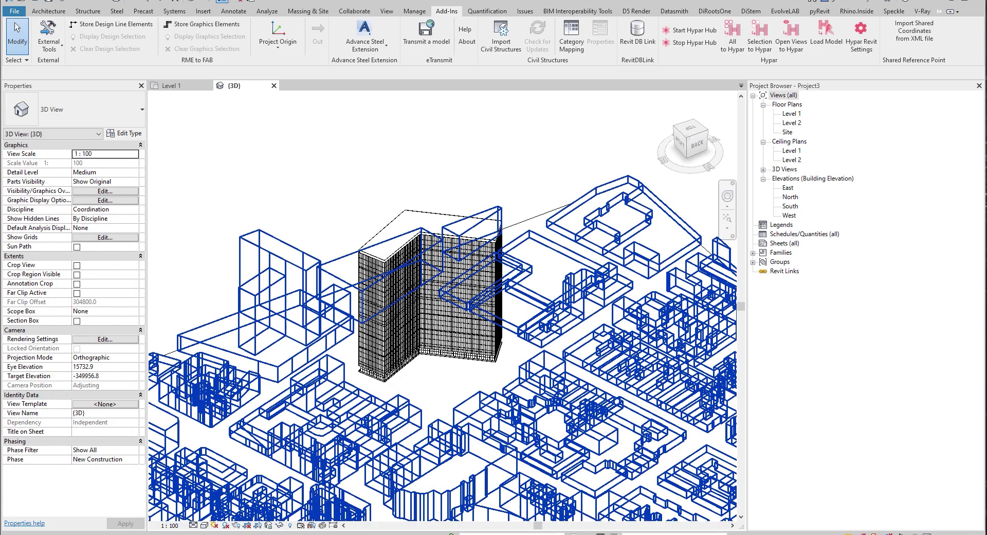
{"action": "left_click", "coordinate": [205, 525]}
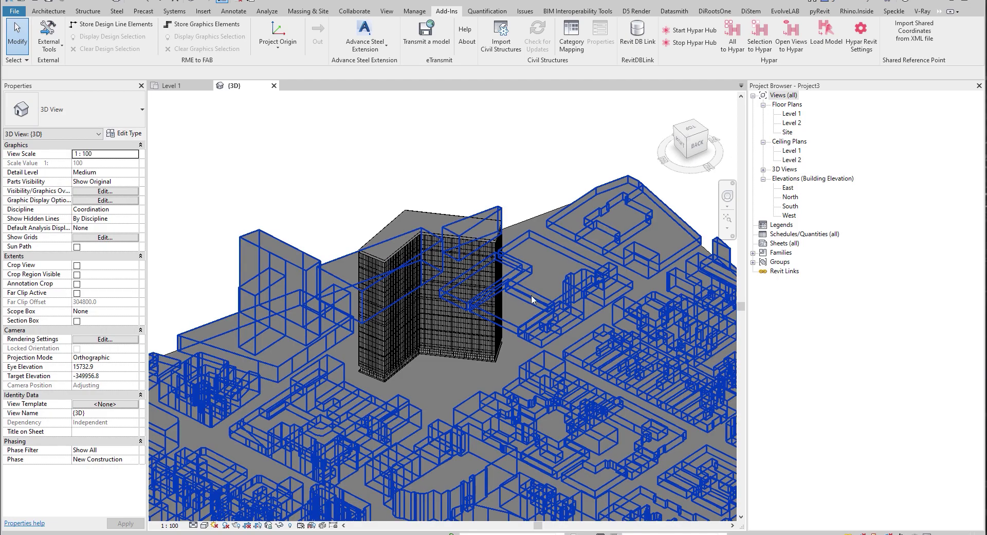
{"action": "scroll", "coordinate": [475, 368], "scroll_direction": "up", "scroll_amount": 8}
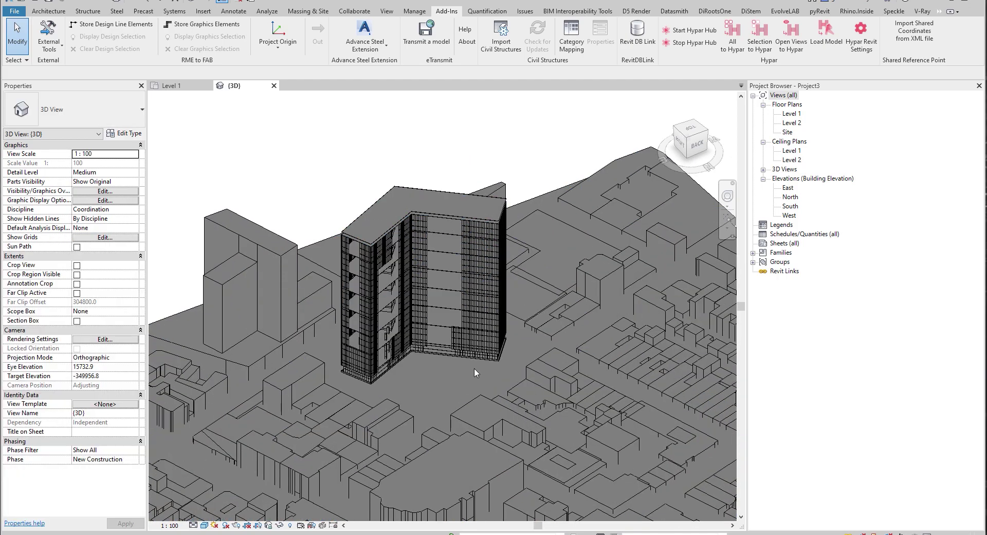
{"action": "scroll", "coordinate": [377, 282], "scroll_direction": "up", "scroll_amount": 5}
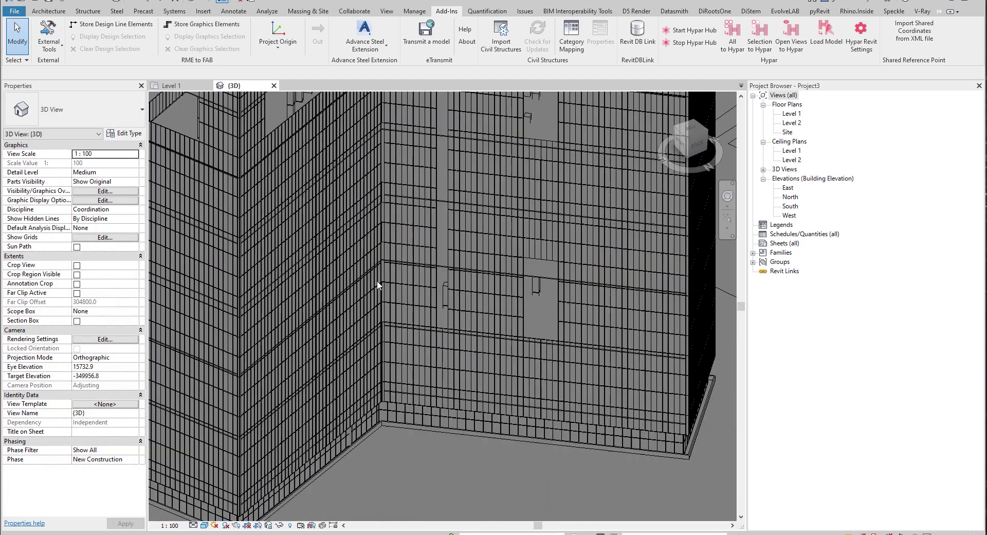
{"action": "left_click", "coordinate": [428, 282]}
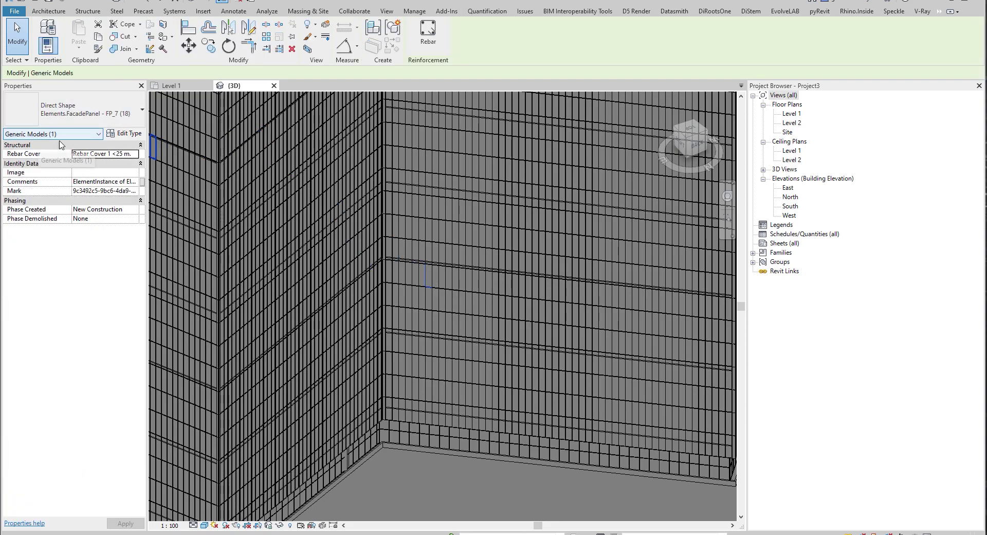
{"action": "left_click", "coordinate": [394, 451]}
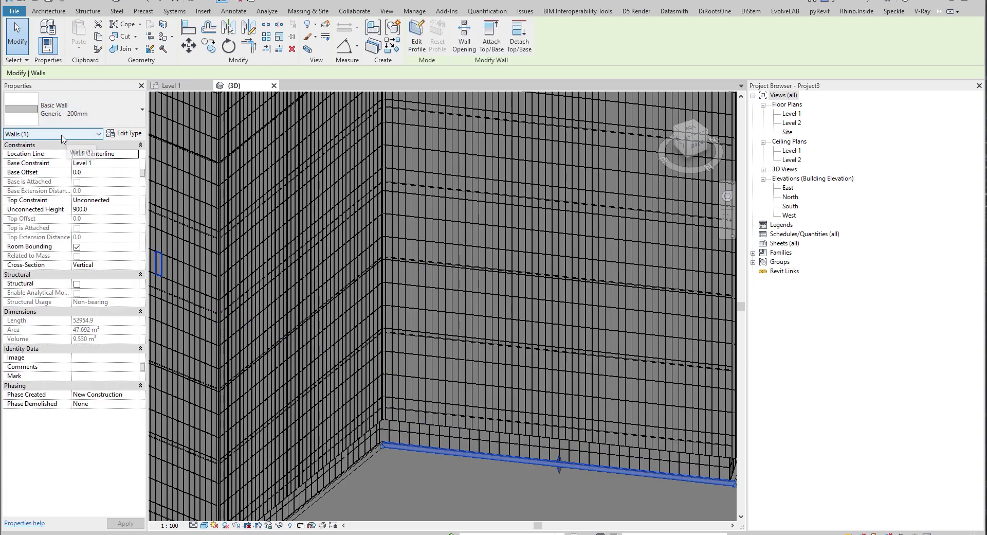
{"action": "scroll", "coordinate": [477, 373], "scroll_direction": "down", "scroll_amount": 6}
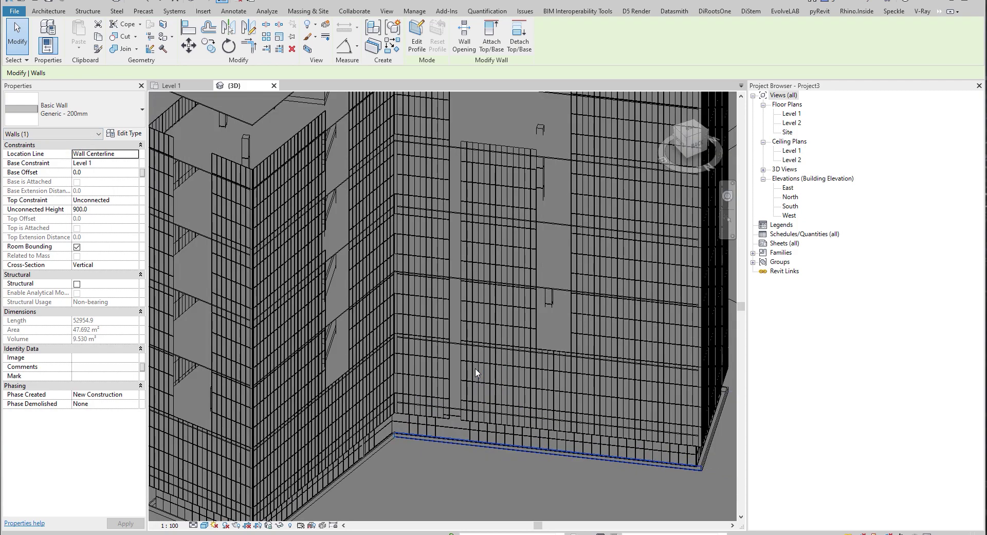
{"action": "key", "text": "Escape"}
{"action": "left_click", "coordinate": [262, 135]}
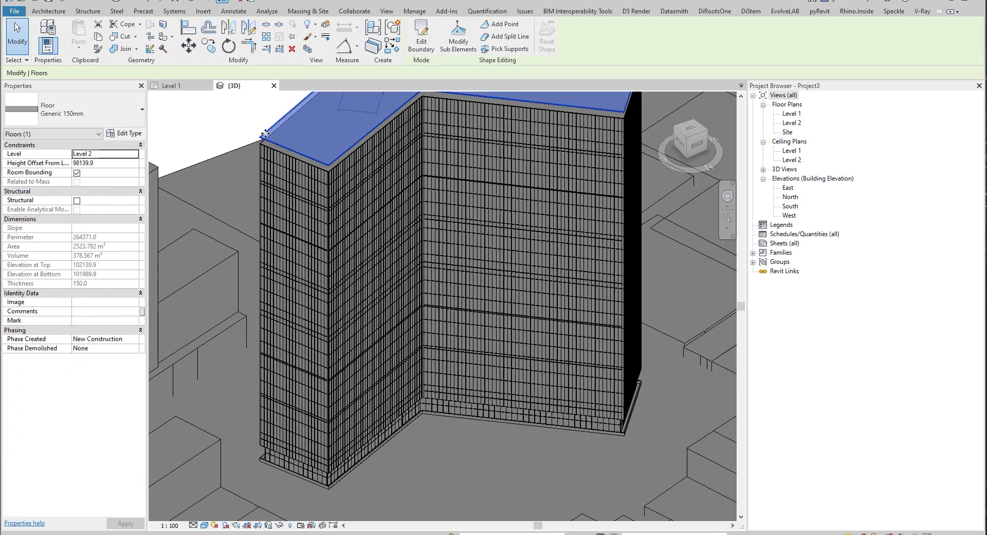
{"action": "left_click", "coordinate": [380, 251]}
{"action": "scroll", "coordinate": [385, 212], "scroll_direction": "up", "scroll_amount": 3}
{"action": "scroll", "coordinate": [388, 213], "scroll_direction": "up", "scroll_amount": 6}
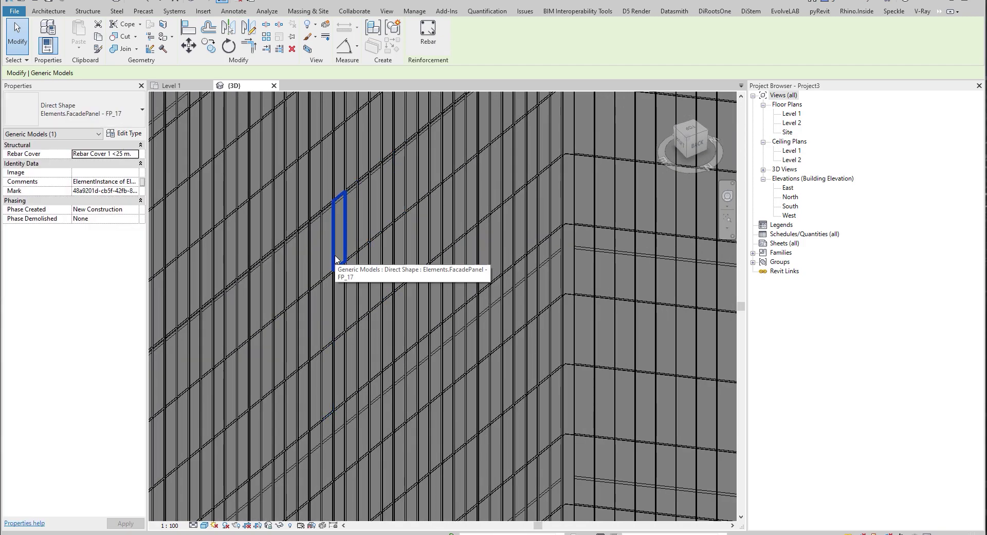
{"action": "left_click", "coordinate": [345, 351]}
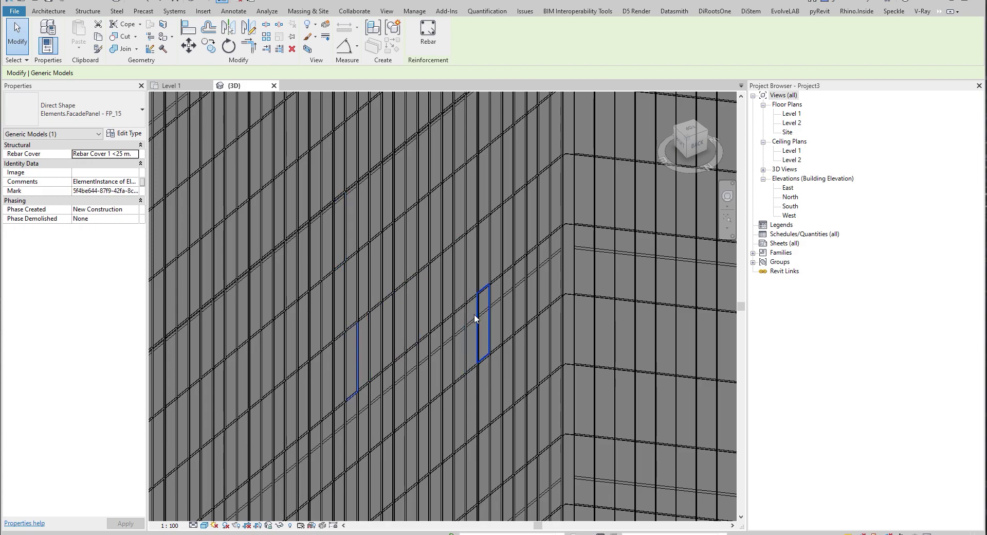
{"action": "scroll", "coordinate": [473, 320], "scroll_direction": "up", "scroll_amount": 2}
{"action": "scroll", "coordinate": [523, 282], "scroll_direction": "up", "scroll_amount": 2}
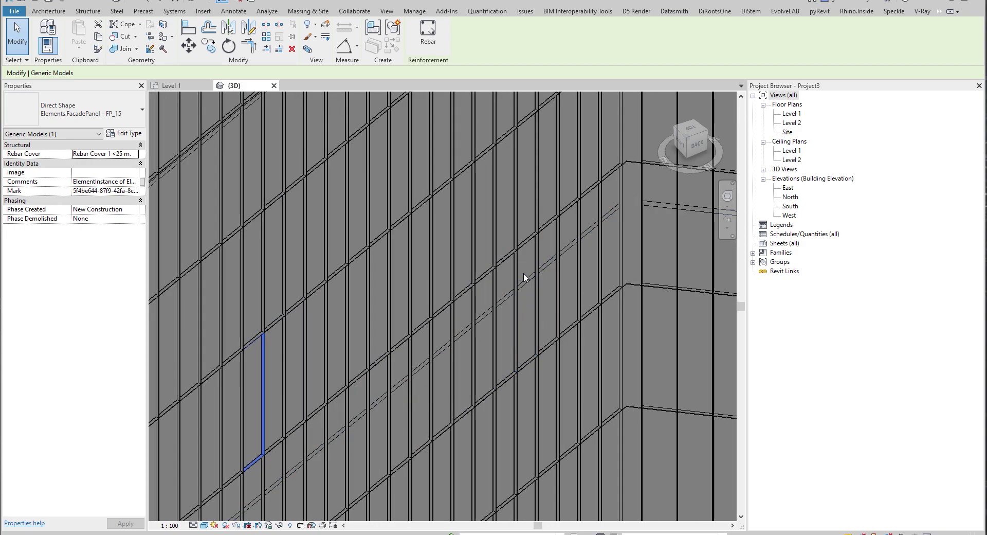
{"action": "scroll", "coordinate": [535, 286], "scroll_direction": "down", "scroll_amount": 2}
{"action": "scroll", "coordinate": [535, 283], "scroll_direction": "down", "scroll_amount": 6}
{"action": "scroll", "coordinate": [600, 329], "scroll_direction": "up", "scroll_amount": 5}
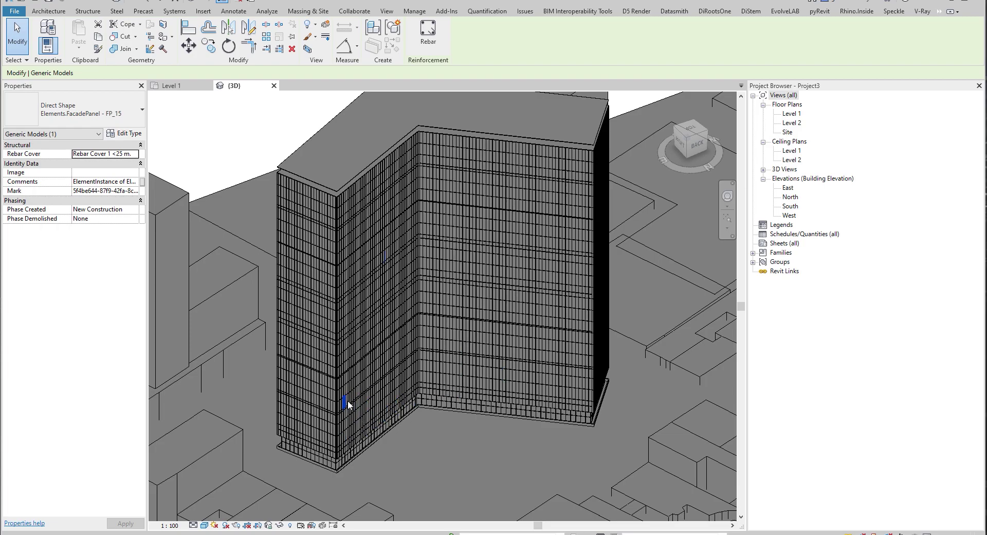
{"action": "scroll", "coordinate": [470, 409], "scroll_direction": "down", "scroll_amount": 4}
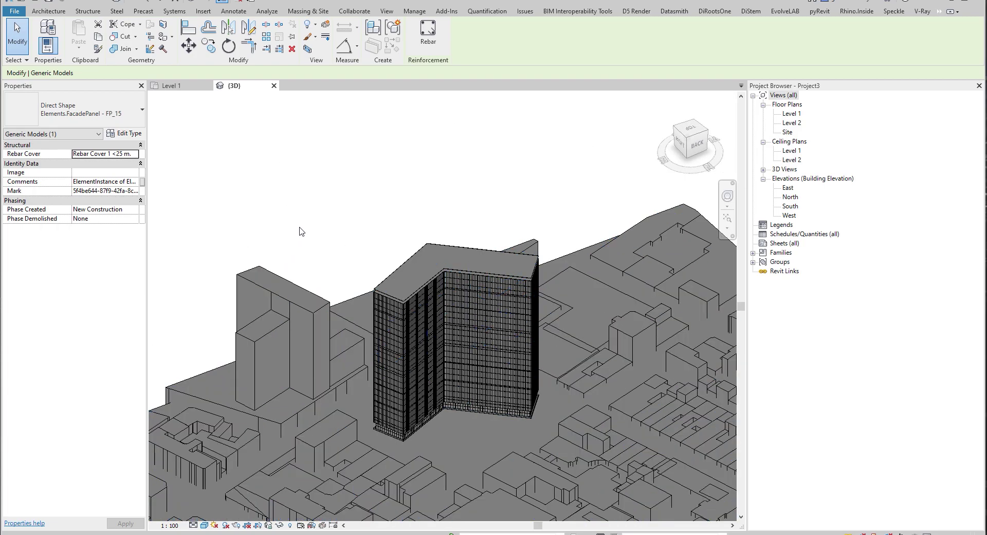